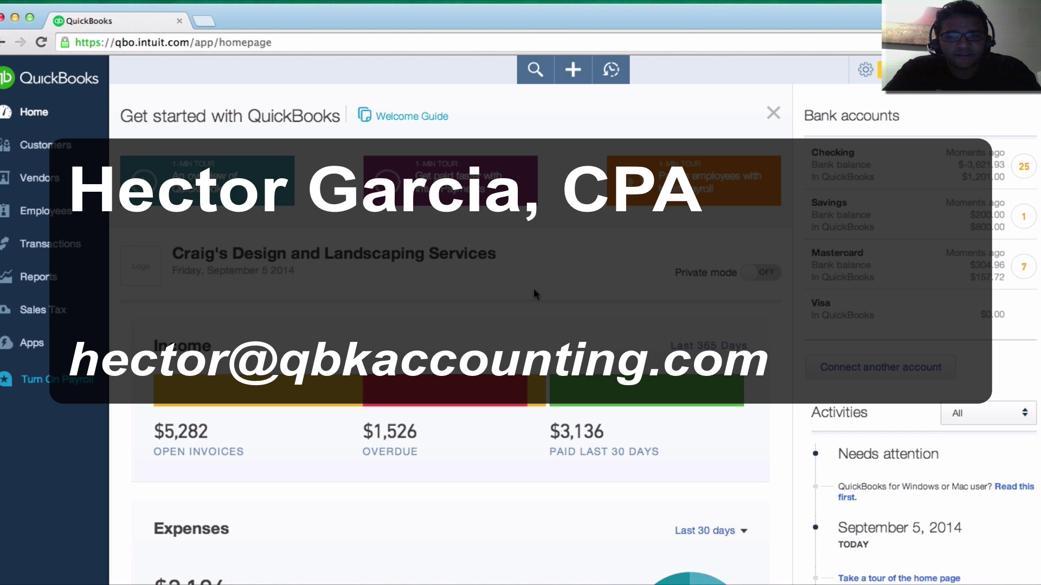
Go through Reports > All Reports > Accountant Reports and run the General Ledger report.
{"action": "mouse_move", "coordinate": [379, 19]}
{"action": "left_mouse_down"}
{"action": "mouse_move", "coordinate": [392, 20]}
{"action": "mouse_move", "coordinate": [389, 11]}
{"action": "left_mouse_up"}
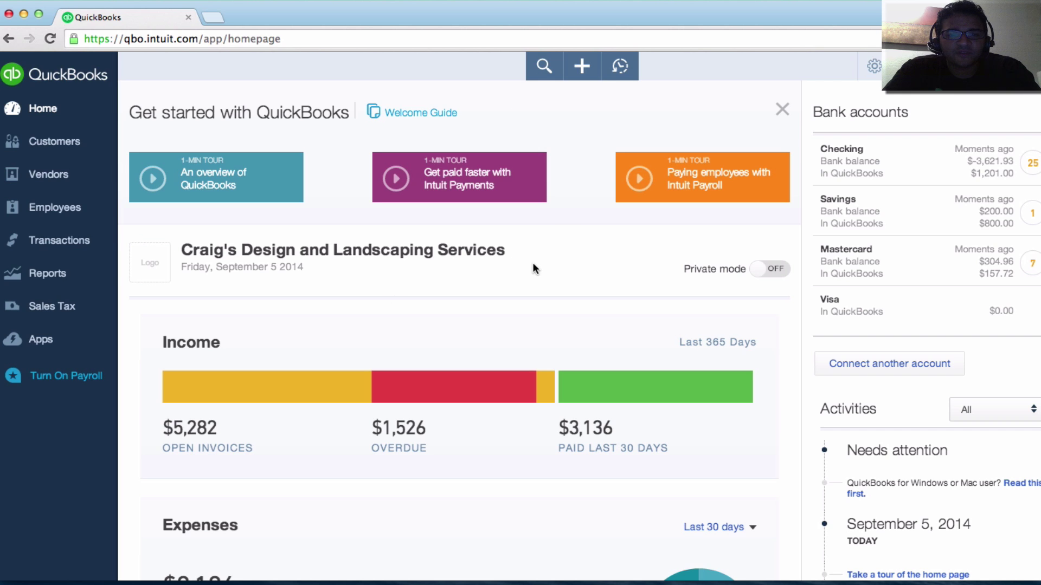
{"action": "left_click", "coordinate": [59, 277]}
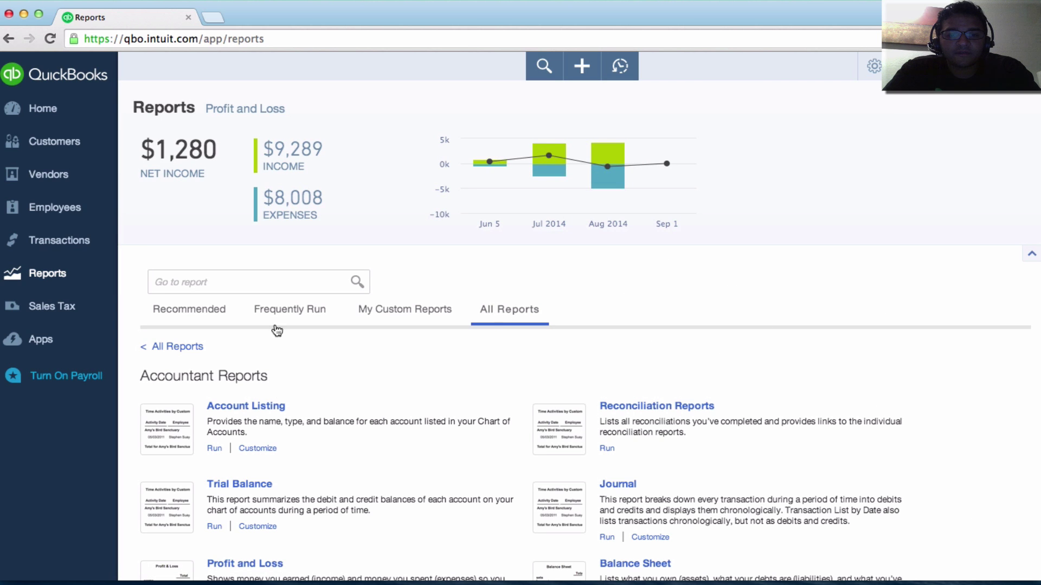
{"action": "left_click", "coordinate": [179, 348]}
{"action": "scroll", "coordinate": [316, 393], "scroll_direction": "down", "scroll_amount": 1}
{"action": "scroll", "coordinate": [315, 390], "scroll_direction": "down", "scroll_amount": 3}
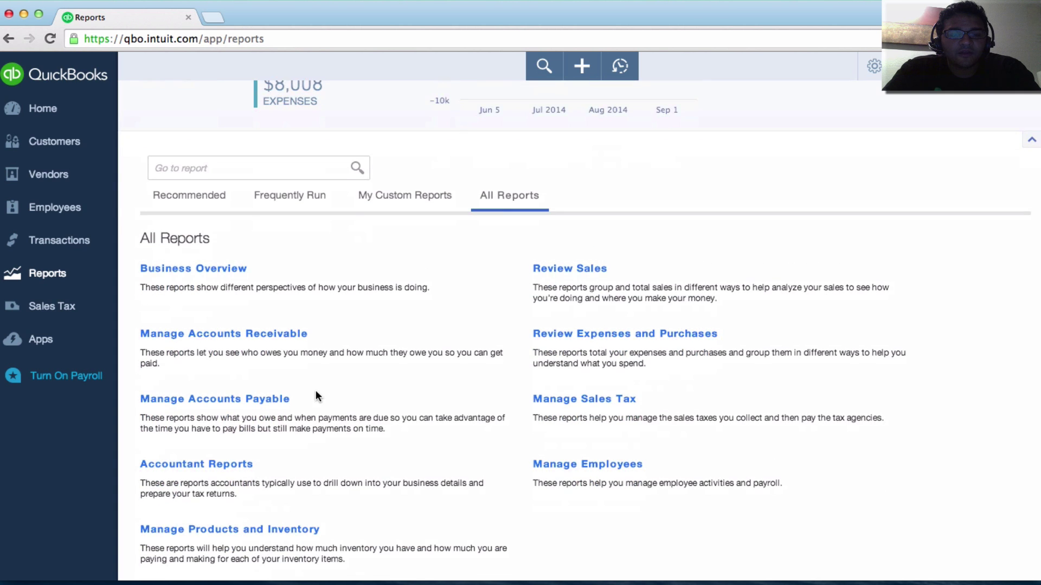
{"action": "left_click_drag", "start_coordinate": [257, 459], "coordinate": [135, 457]}
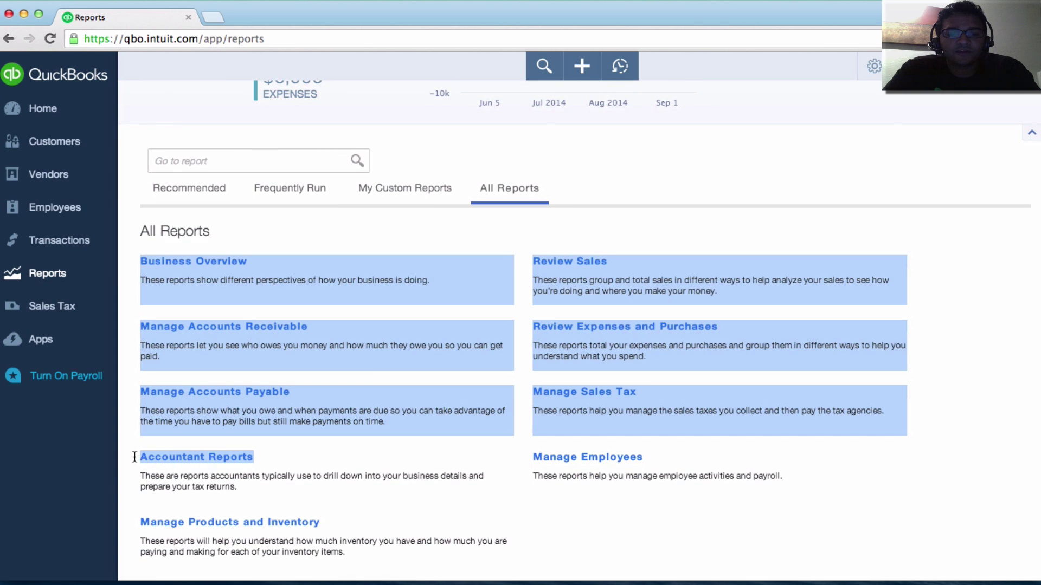
{"action": "left_click_drag", "start_coordinate": [237, 471], "coordinate": [149, 462]}
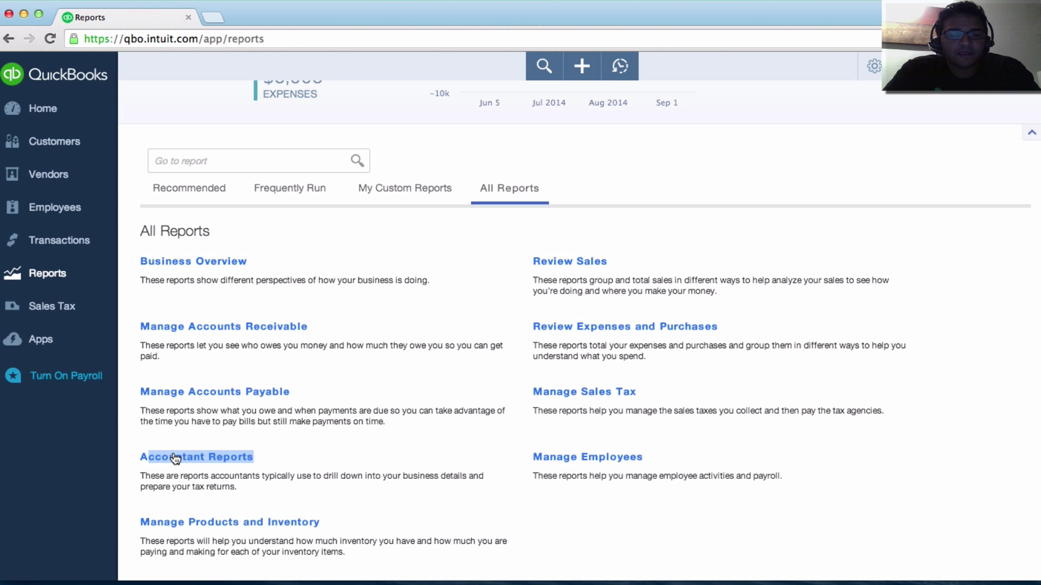
{"action": "left_click", "coordinate": [175, 458]}
{"action": "scroll", "coordinate": [528, 368], "scroll_direction": "down", "scroll_amount": 3}
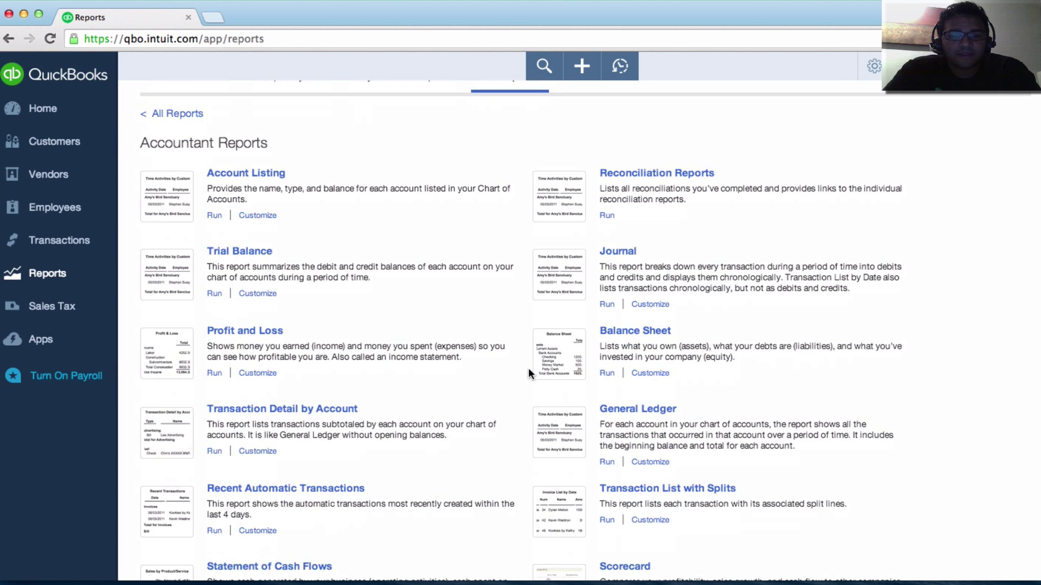
{"action": "scroll", "coordinate": [506, 302], "scroll_direction": "down", "scroll_amount": 2}
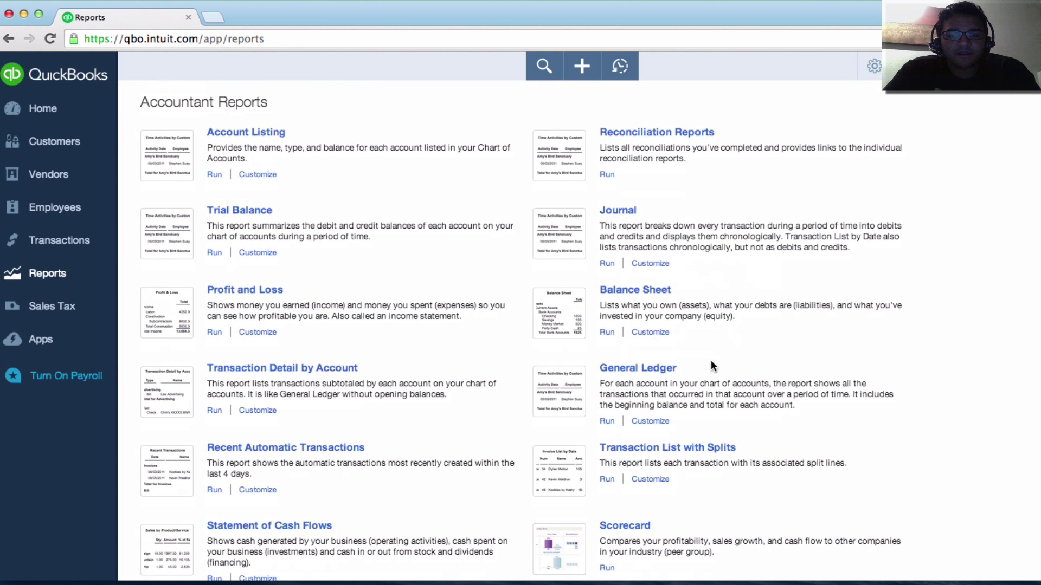
{"action": "left_click", "coordinate": [648, 371]}
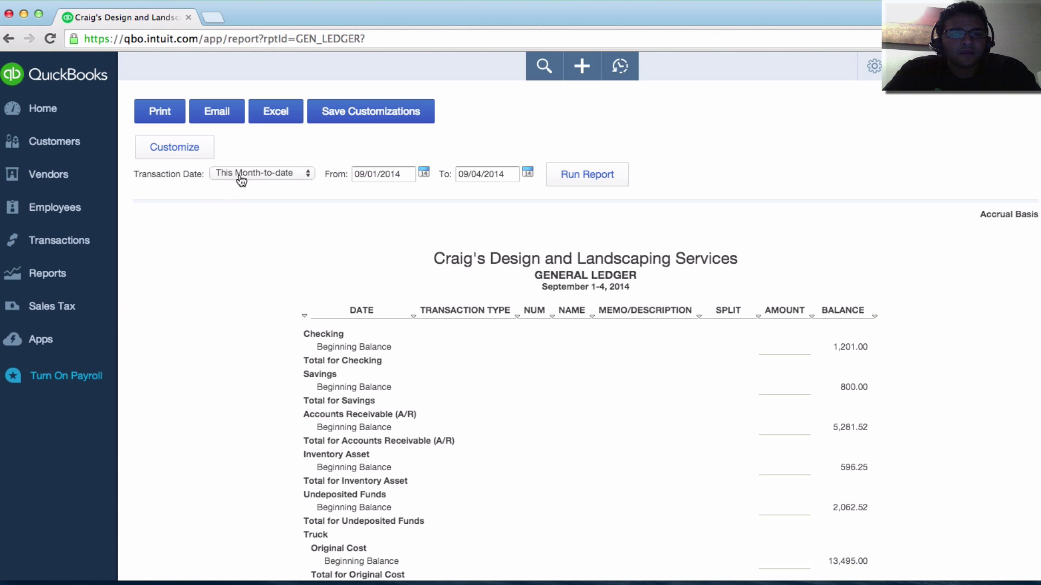
Set the General Ledger's transaction date range to All Dates and rerun it.
{"action": "left_click", "coordinate": [252, 172]}
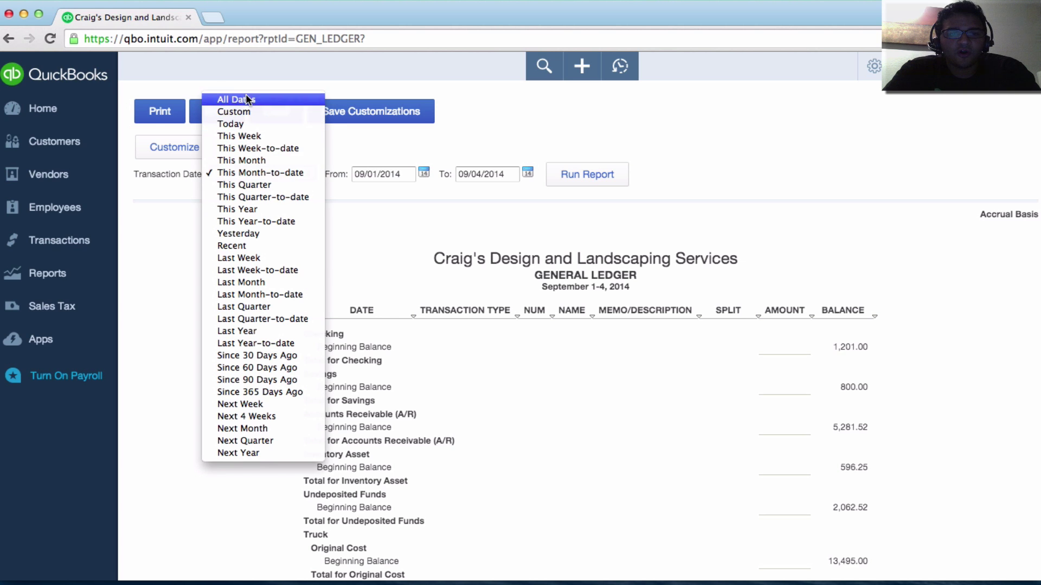
{"action": "left_click", "coordinate": [247, 99]}
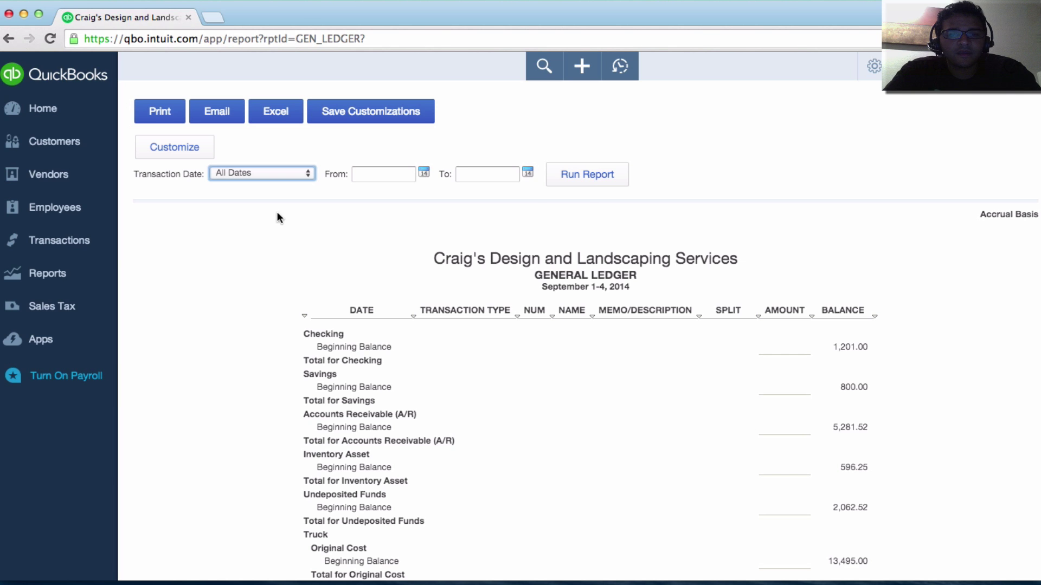
{"action": "left_click", "coordinate": [583, 174]}
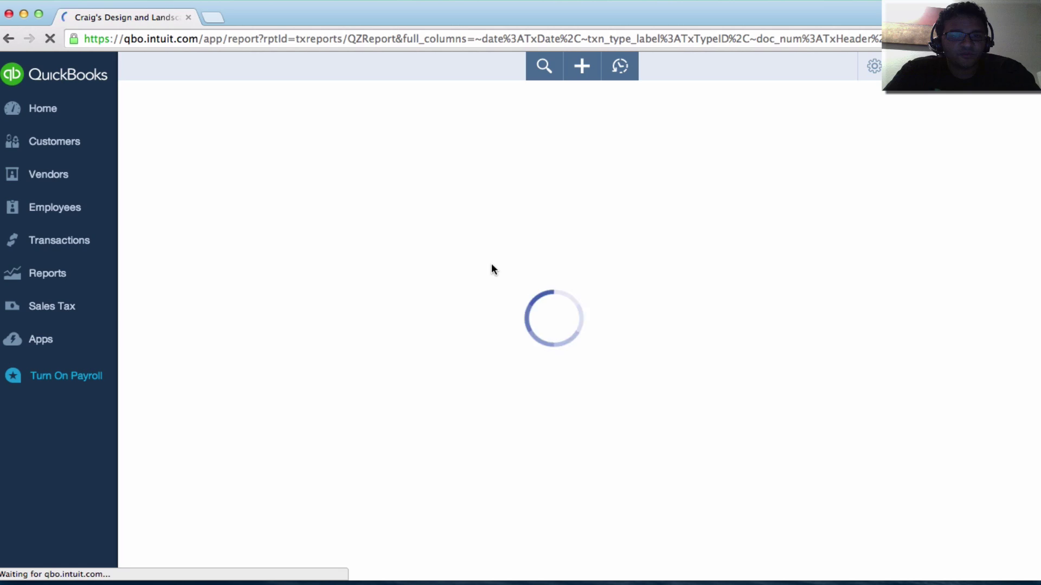
{"action": "scroll", "coordinate": [506, 272], "scroll_direction": "down", "scroll_amount": 5}
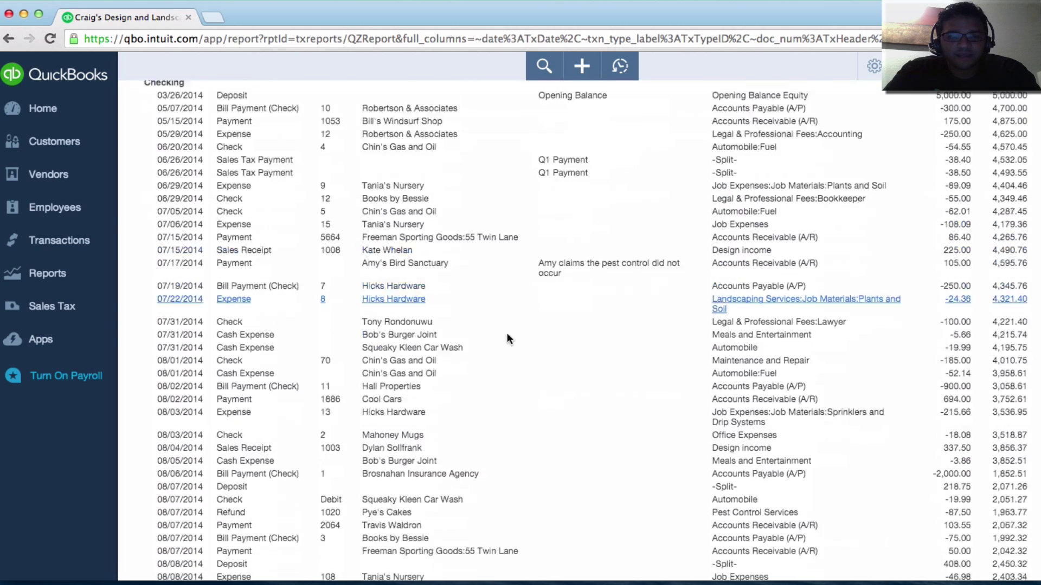
{"action": "scroll", "coordinate": [506, 339], "scroll_direction": "up", "scroll_amount": 10}
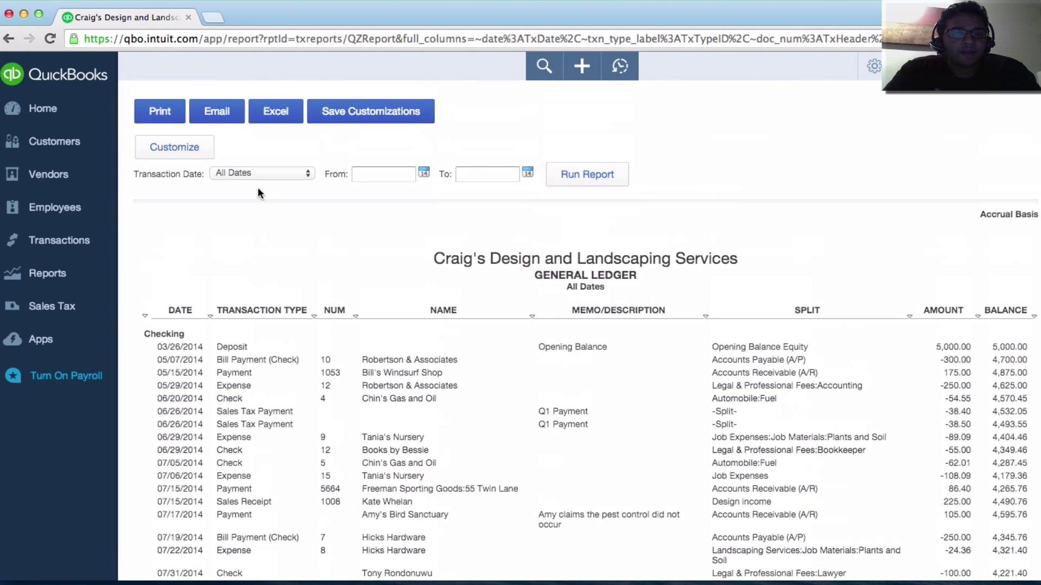
In Change Columns, select A/P Paid through Vendor and add them after Balance.
{"action": "left_click", "coordinate": [192, 153]}
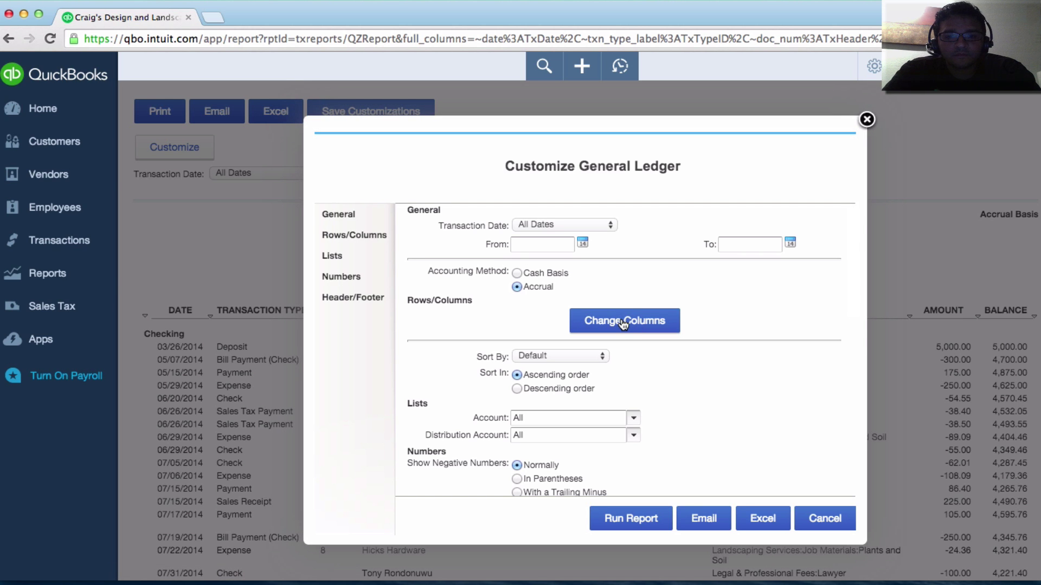
{"action": "left_click", "coordinate": [623, 322]}
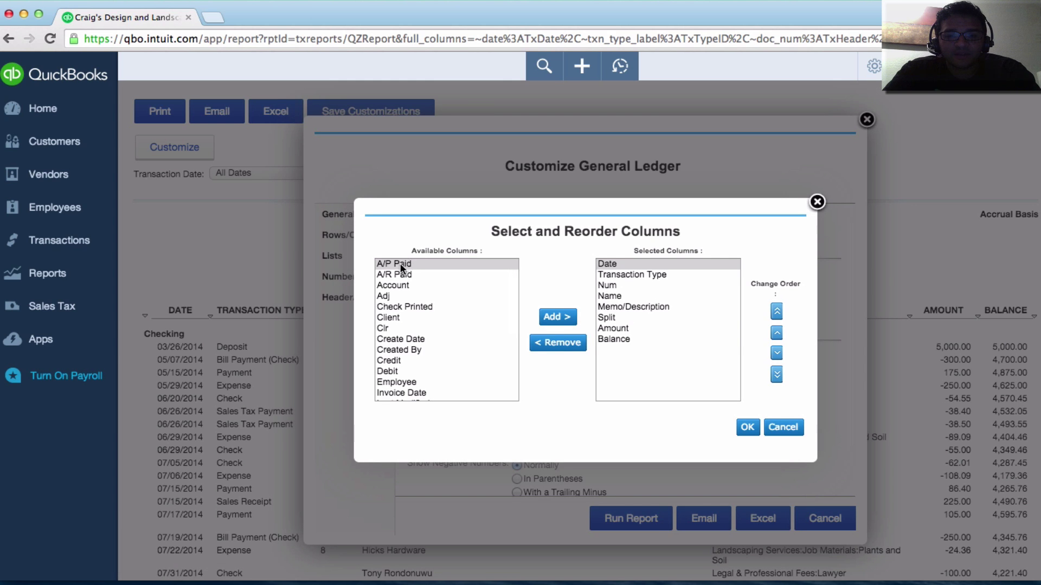
{"action": "left_click", "coordinate": [402, 265]}
{"action": "left_click", "coordinate": [393, 276], "text": "shift"}
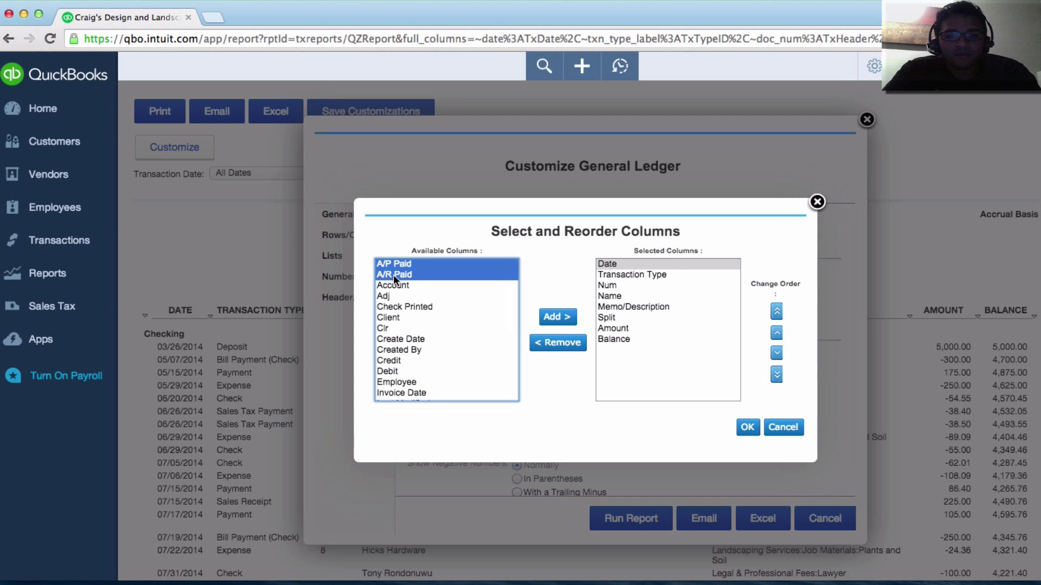
{"action": "left_click", "coordinate": [393, 286], "text": "shift"}
{"action": "scroll", "coordinate": [392, 287], "scroll_direction": "down", "scroll_amount": 5}
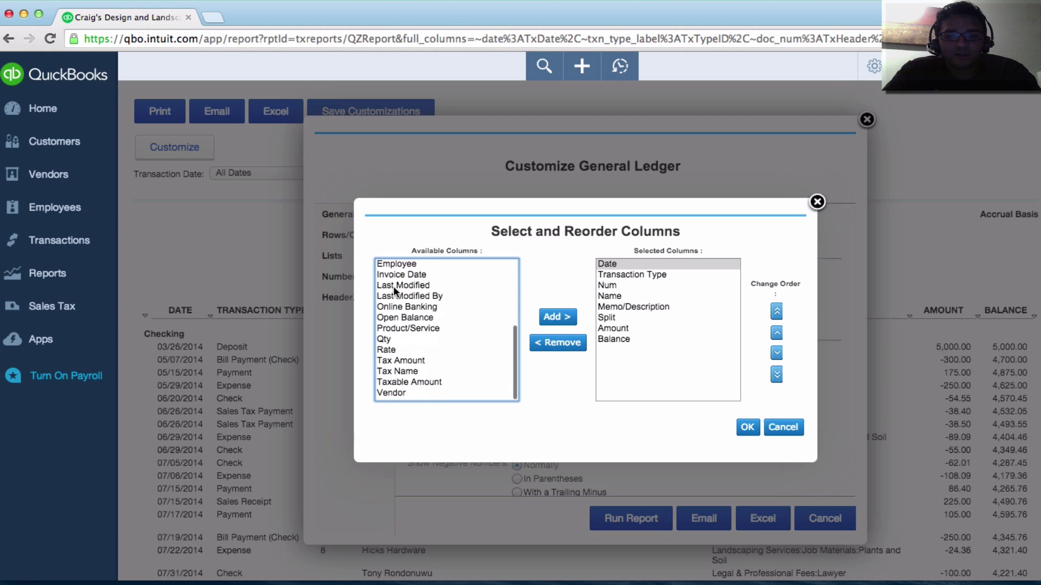
{"action": "left_click", "coordinate": [392, 392], "text": "shift"}
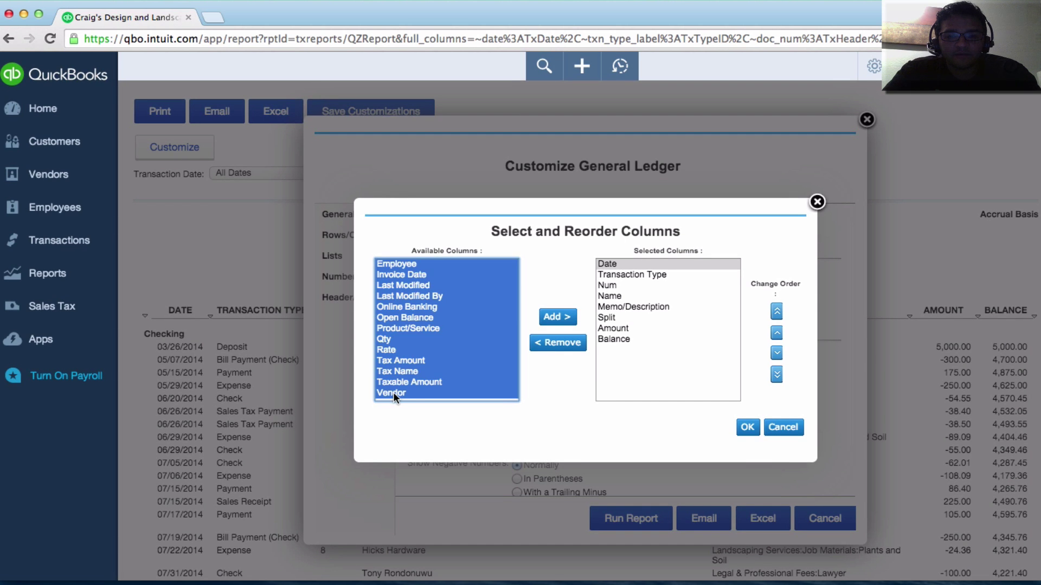
{"action": "left_click", "coordinate": [625, 341]}
{"action": "left_click", "coordinate": [558, 318]}
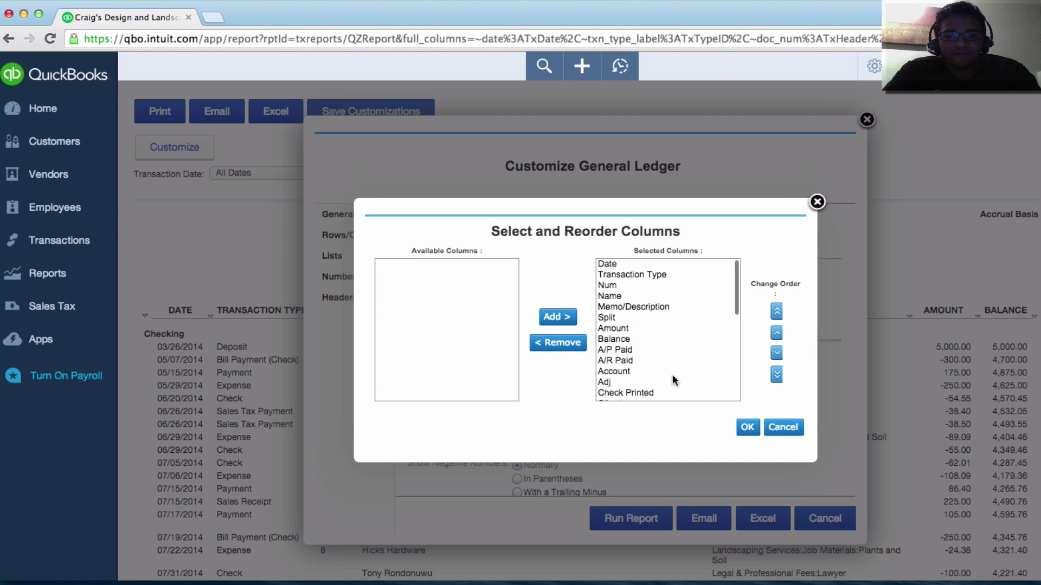
Confirm the new column selection and rerun the General Ledger report.
{"action": "scroll", "coordinate": [659, 268], "scroll_direction": "down", "scroll_amount": 10}
{"action": "scroll", "coordinate": [659, 267], "scroll_direction": "up", "scroll_amount": 6}
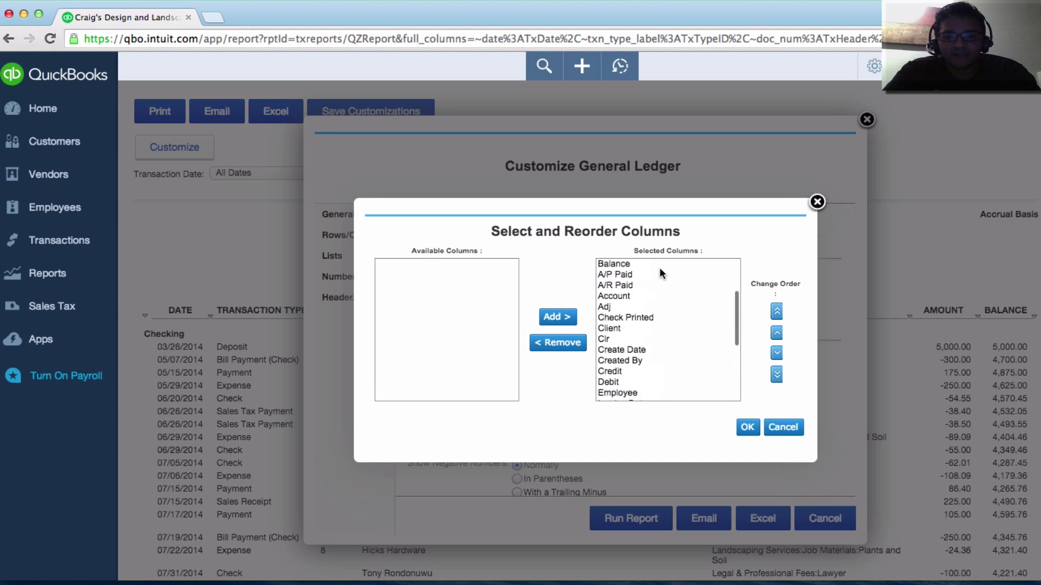
{"action": "scroll", "coordinate": [659, 268], "scroll_direction": "up", "scroll_amount": 3}
{"action": "scroll", "coordinate": [659, 268], "scroll_direction": "down", "scroll_amount": 8}
{"action": "scroll", "coordinate": [659, 268], "scroll_direction": "up", "scroll_amount": 8}
{"action": "scroll", "coordinate": [659, 268], "scroll_direction": "down", "scroll_amount": 5}
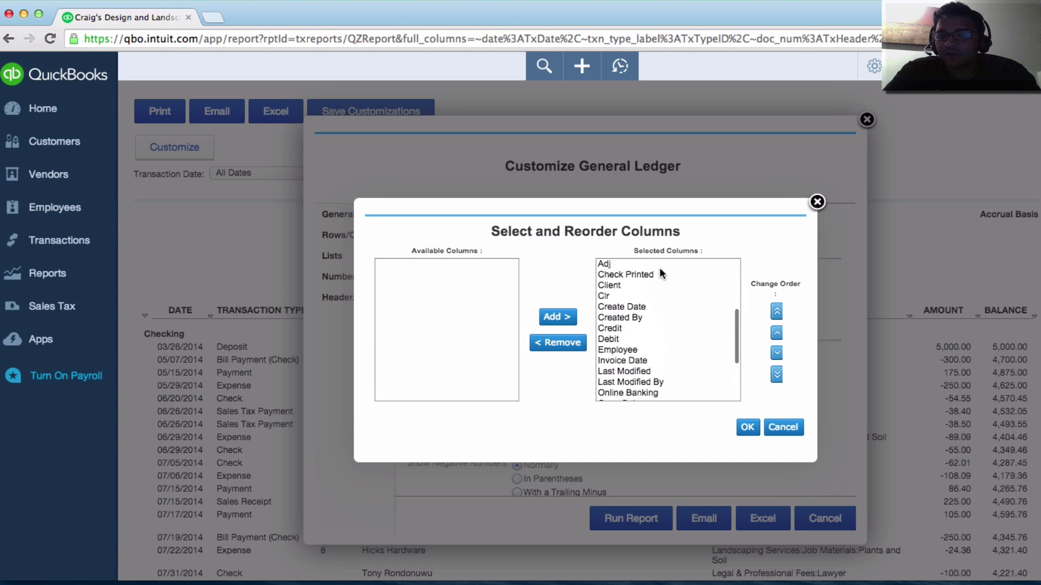
{"action": "scroll", "coordinate": [659, 267], "scroll_direction": "up", "scroll_amount": 5}
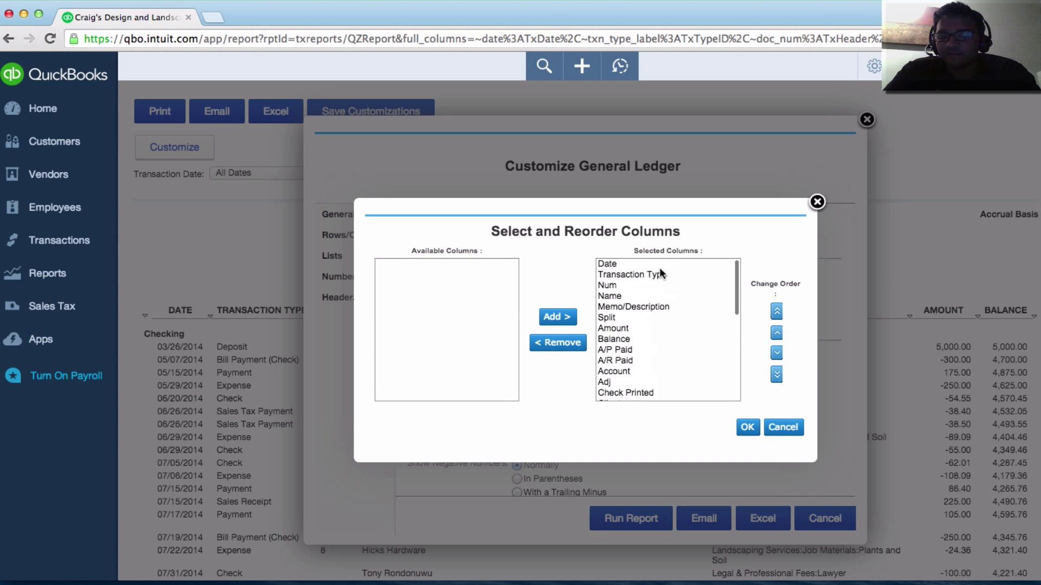
{"action": "left_click", "coordinate": [749, 429]}
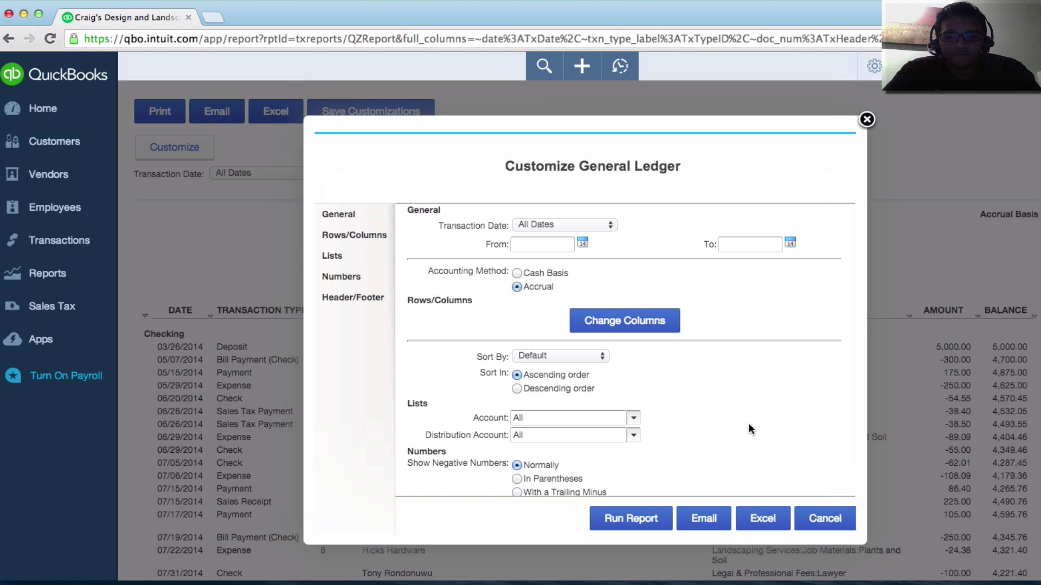
{"action": "left_click", "coordinate": [637, 519]}
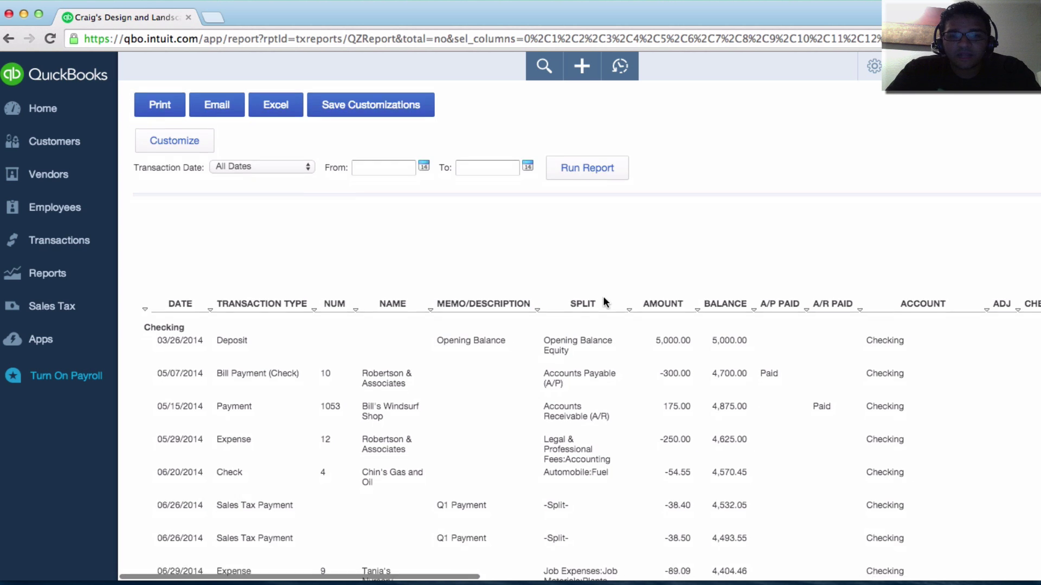
Export the General Ledger to Excel and open report1 (2).xls.
{"action": "scroll", "coordinate": [603, 299], "scroll_direction": "down", "scroll_amount": 20}
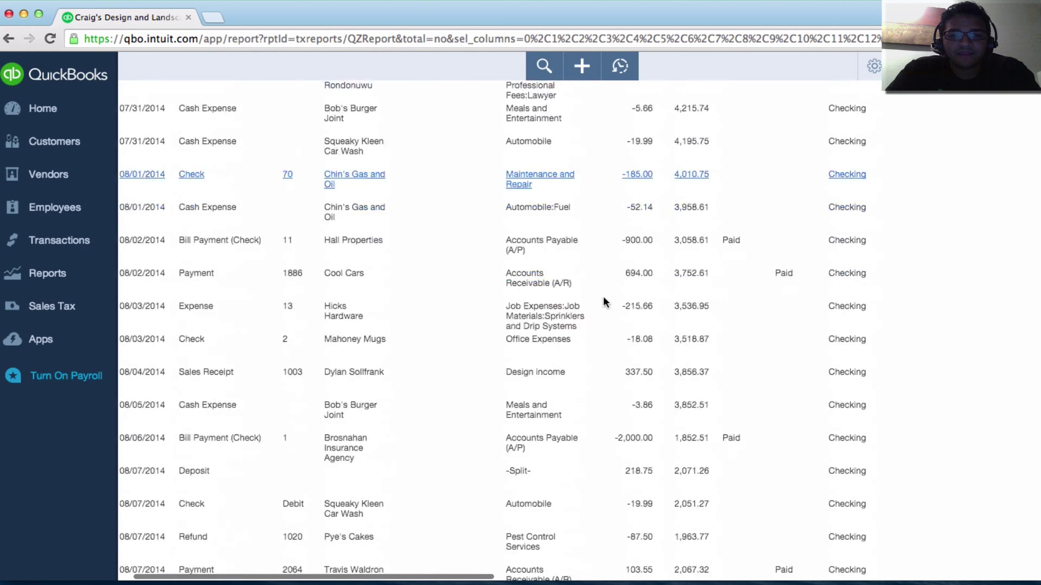
{"action": "scroll", "coordinate": [603, 298], "scroll_direction": "up", "scroll_amount": 20}
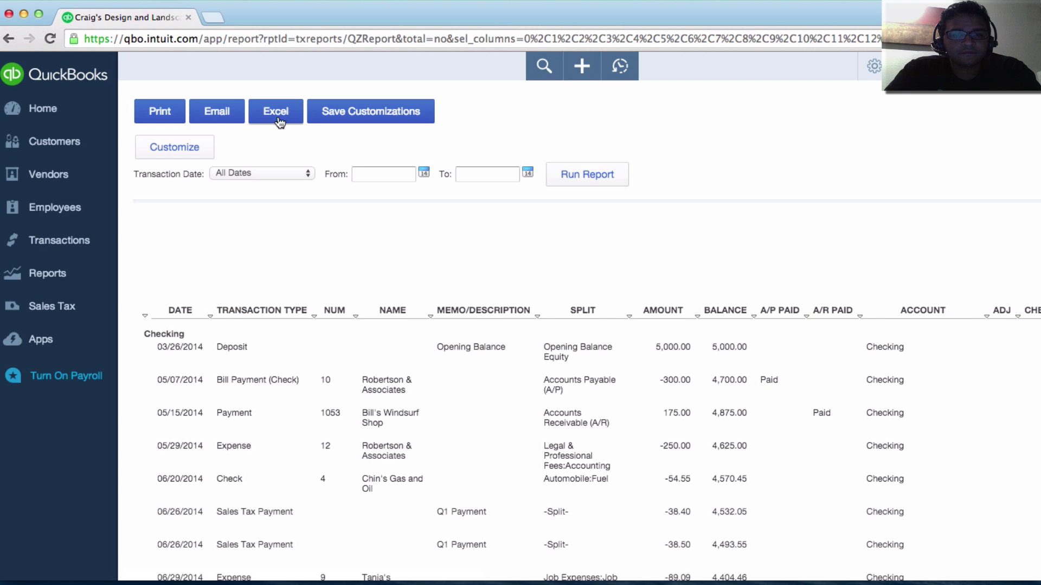
{"action": "left_click", "coordinate": [280, 115]}
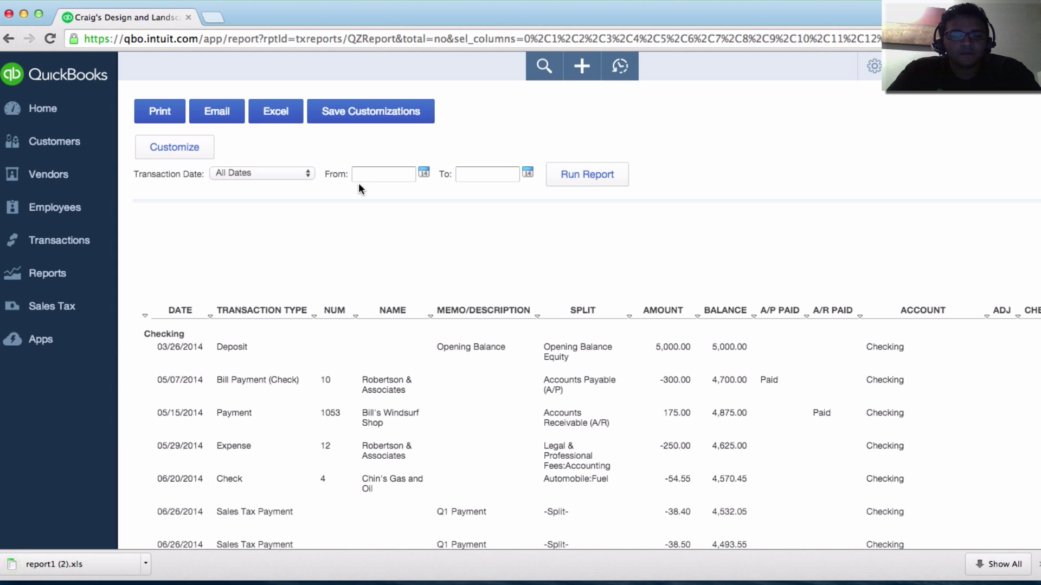
{"action": "left_click", "coordinate": [50, 565]}
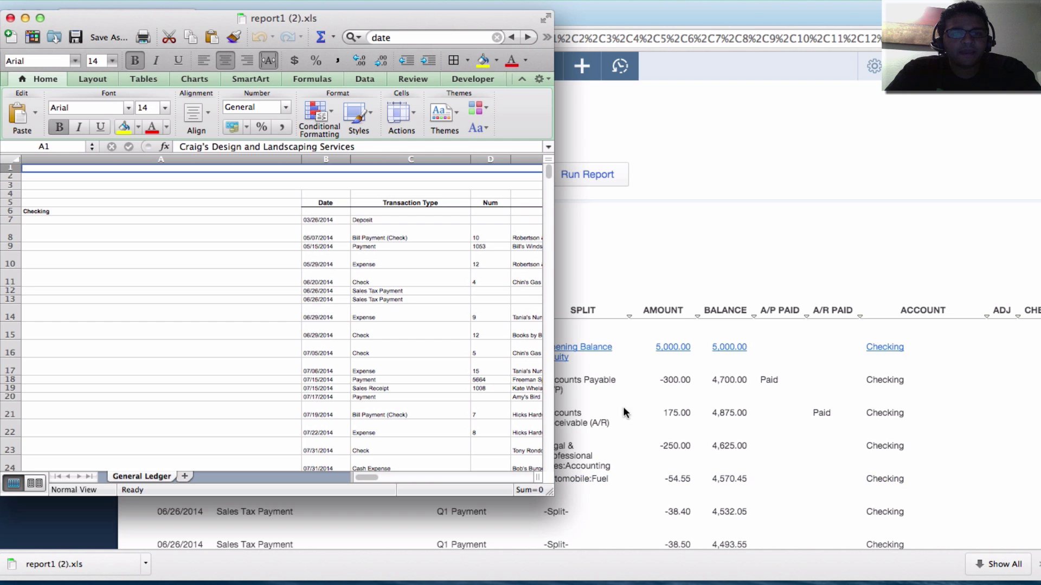
Enlarge the Excel window and zoom the General Ledger sheet to 200%.
{"action": "left_click_drag", "start_coordinate": [549, 492], "coordinate": [1037, 579]}
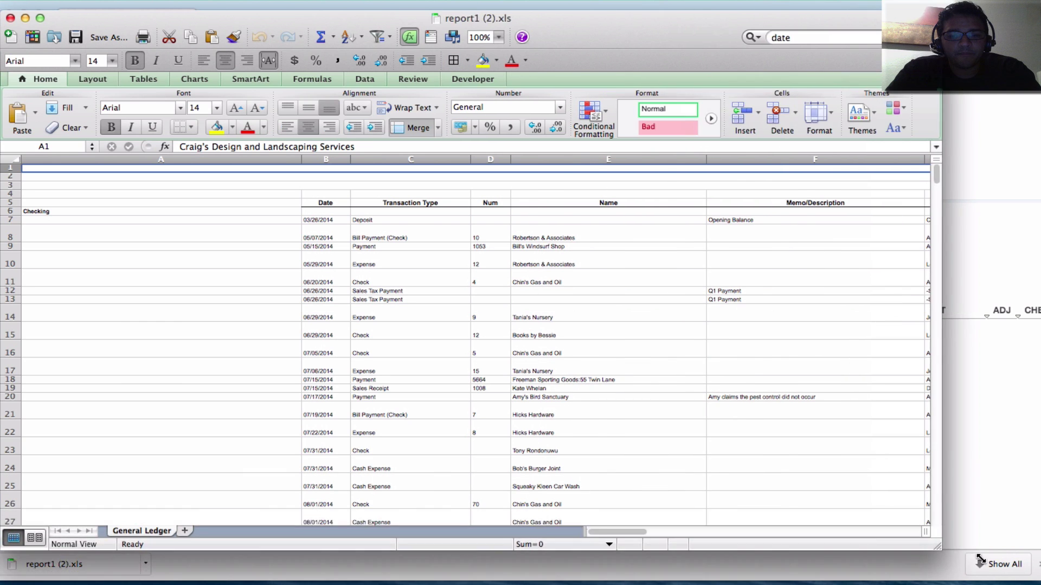
{"action": "left_click", "coordinate": [16, 158]}
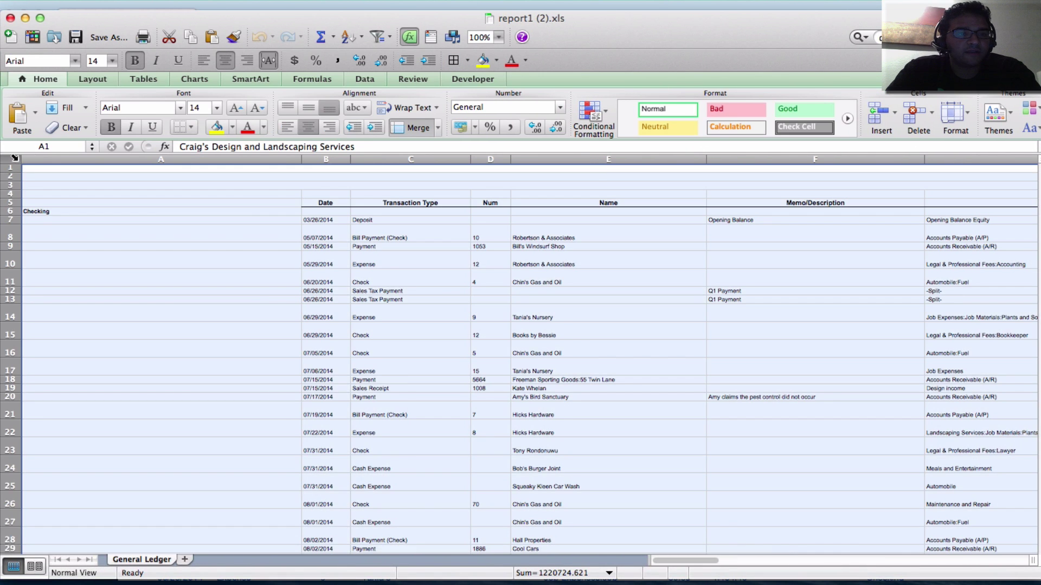
{"action": "left_click", "coordinate": [498, 37]}
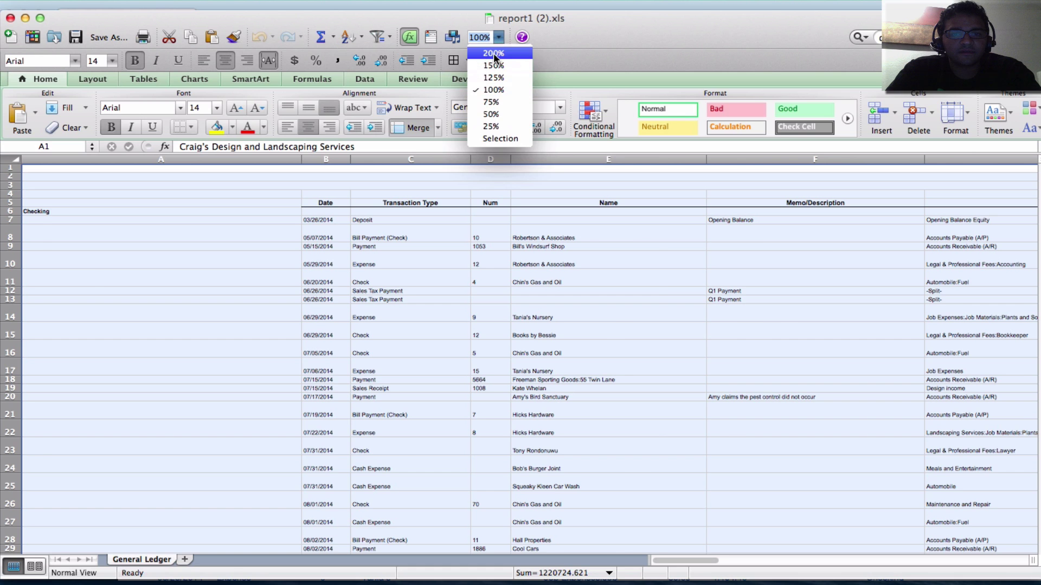
{"action": "left_click", "coordinate": [494, 53]}
{"action": "left_click", "coordinate": [147, 285]}
{"action": "left_click", "coordinate": [30, 165]}
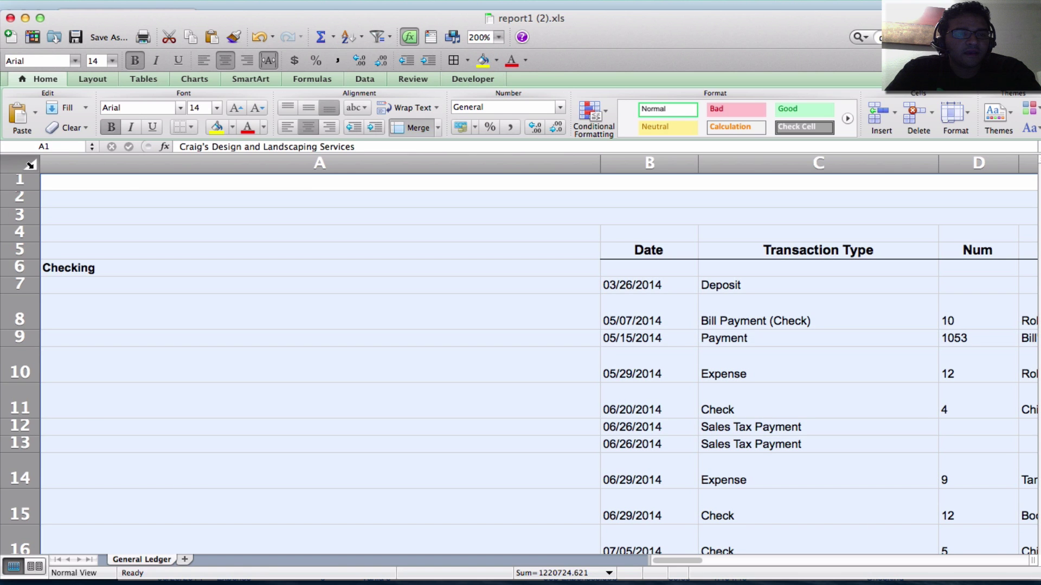
Adjust the top row heights and scroll around to review the ledger columns.
{"action": "left_click_drag", "start_coordinate": [22, 186], "coordinate": [23, 189]}
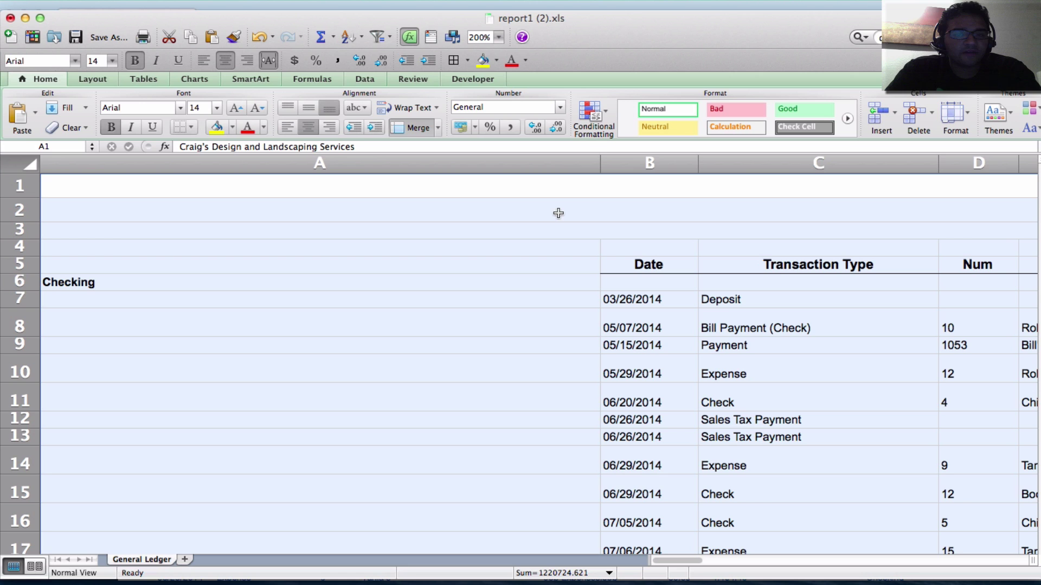
{"action": "left_click", "coordinate": [599, 159]}
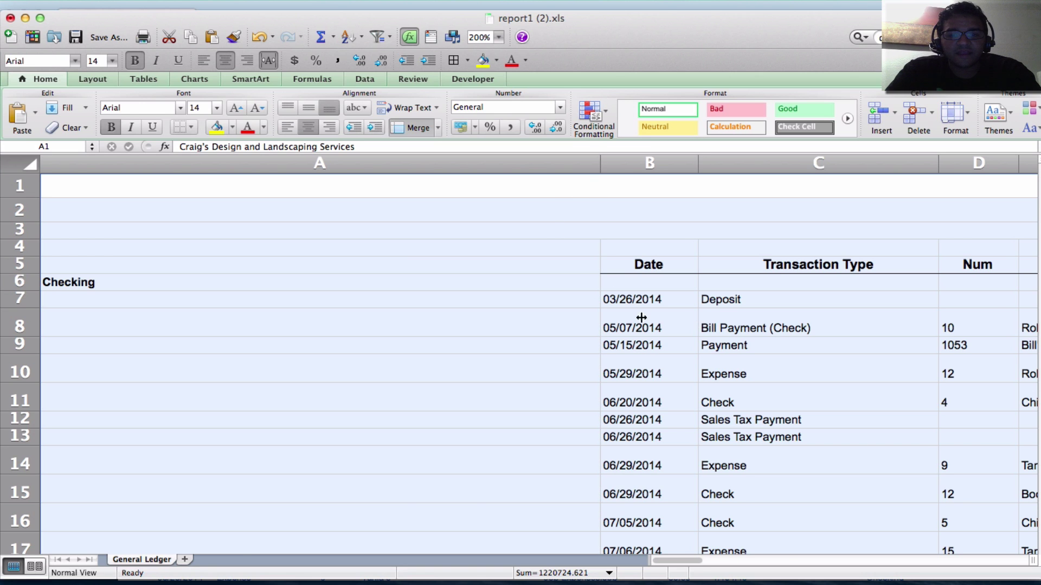
{"action": "scroll", "coordinate": [641, 355], "scroll_direction": "right", "scroll_amount": 10}
{"action": "scroll", "coordinate": [546, 369], "scroll_direction": "left", "scroll_amount": 10}
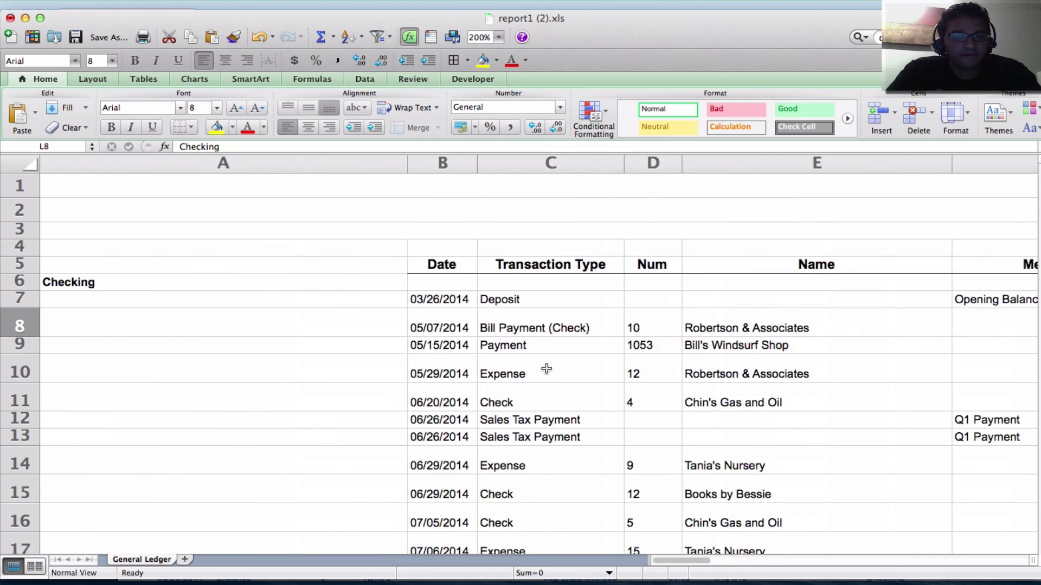
{"action": "scroll", "coordinate": [547, 368], "scroll_direction": "right", "scroll_amount": 5}
{"action": "scroll", "coordinate": [546, 369], "scroll_direction": "right", "scroll_amount": 10}
{"action": "scroll", "coordinate": [546, 369], "scroll_direction": "down", "scroll_amount": 10}
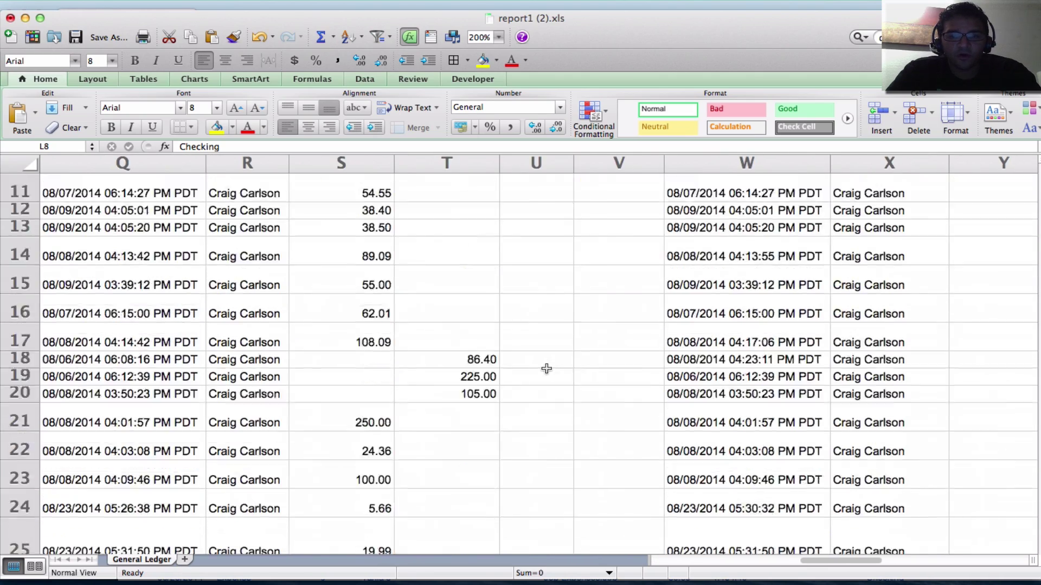
{"action": "scroll", "coordinate": [546, 369], "scroll_direction": "left", "scroll_amount": 10}
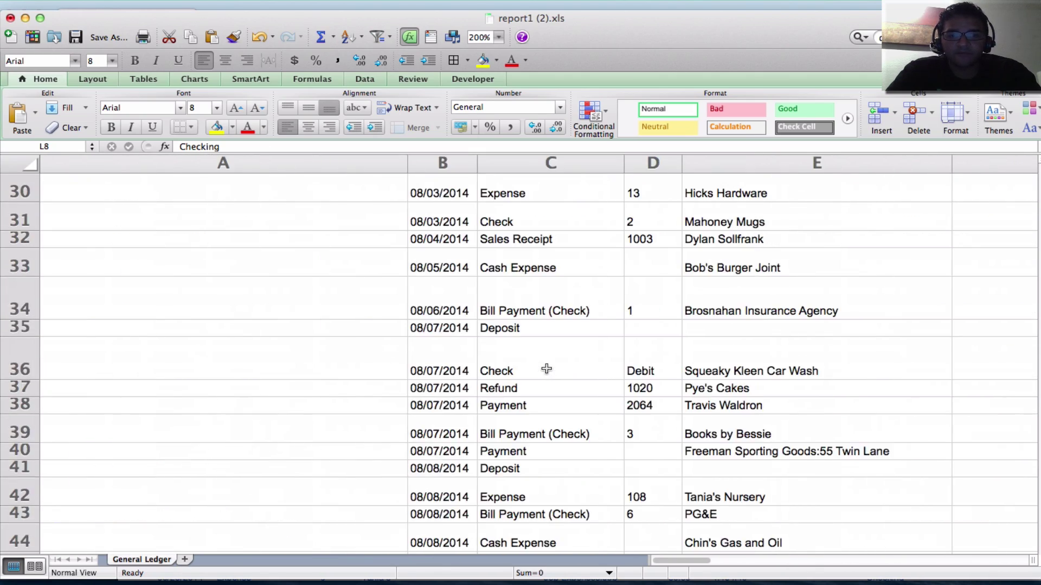
{"action": "scroll", "coordinate": [547, 369], "scroll_direction": "up", "scroll_amount": 10}
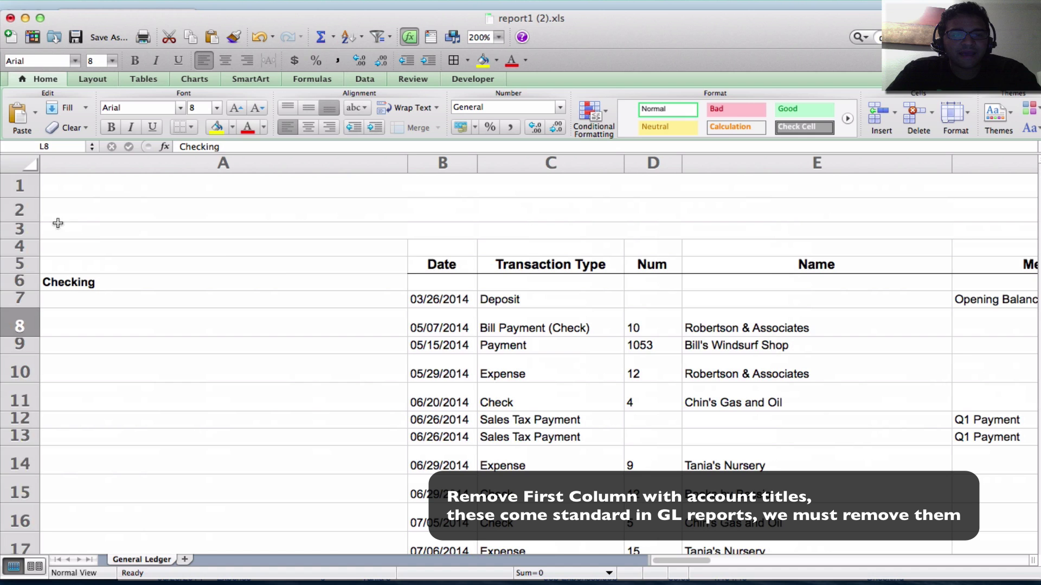
Delete column A holding the account titles.
{"action": "left_click_drag", "start_coordinate": [421, 267], "coordinate": [571, 327]}
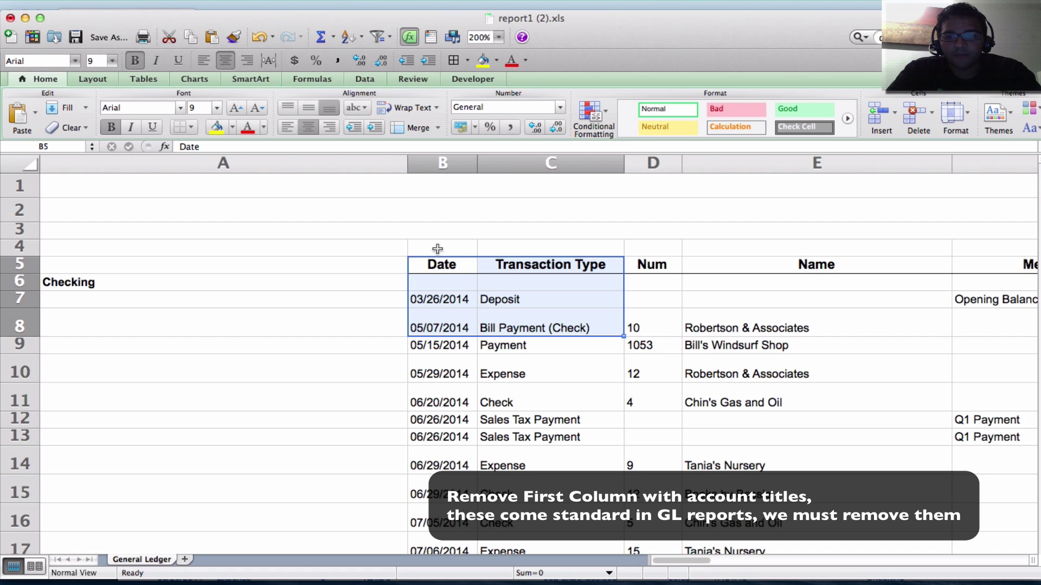
{"action": "left_click", "coordinate": [338, 161]}
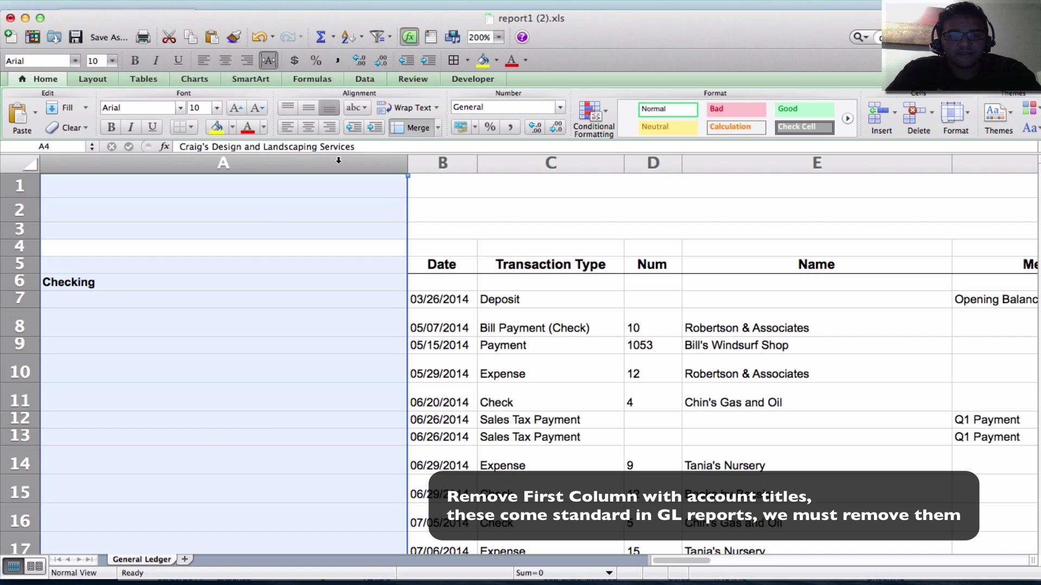
{"action": "right_click", "coordinate": [339, 160]}
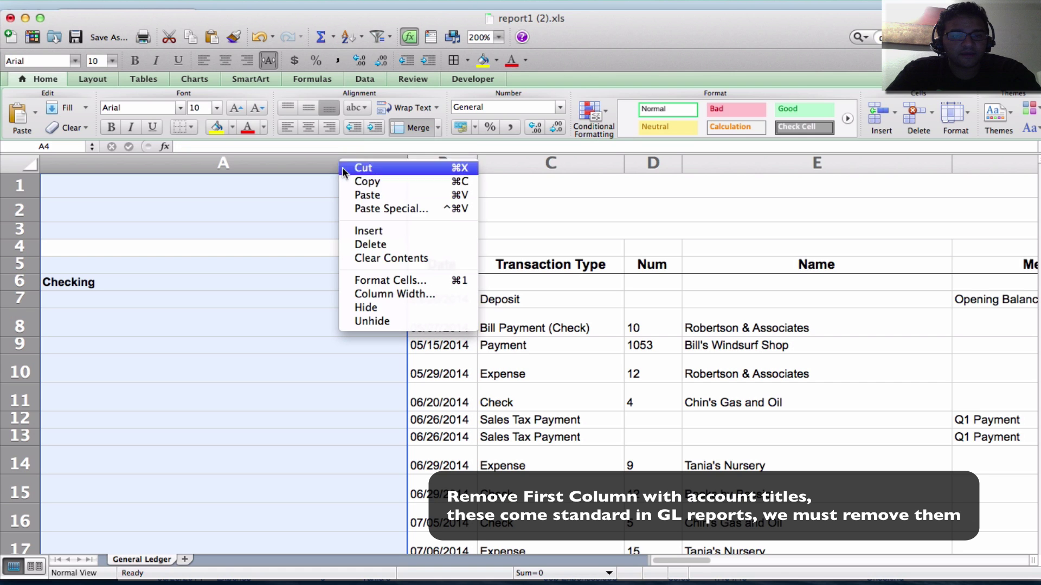
{"action": "left_click", "coordinate": [371, 245]}
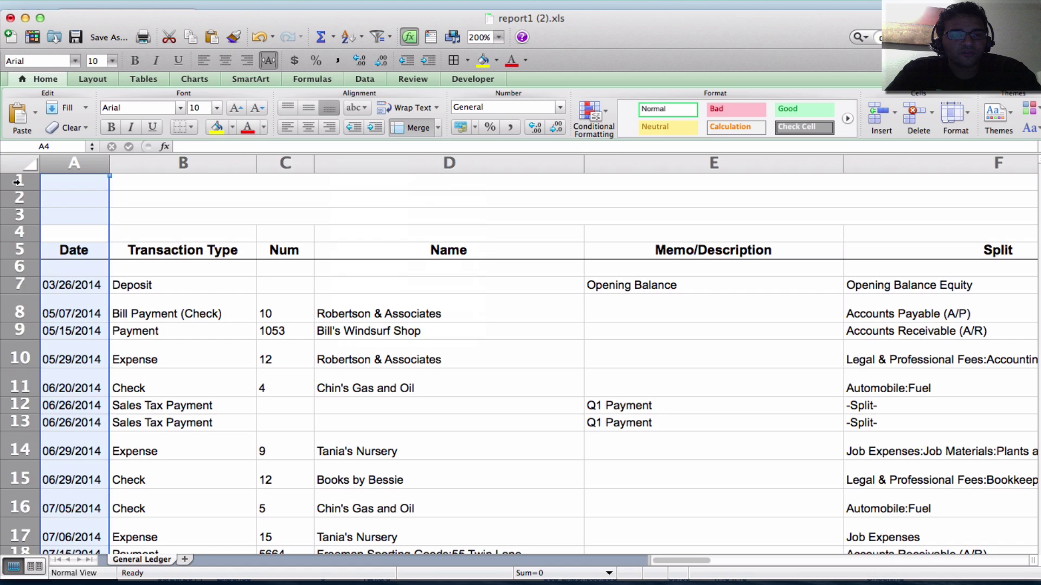
Delete the empty rows 1 to 4 above the headers.
{"action": "left_click_drag", "start_coordinate": [18, 182], "coordinate": [17, 231]}
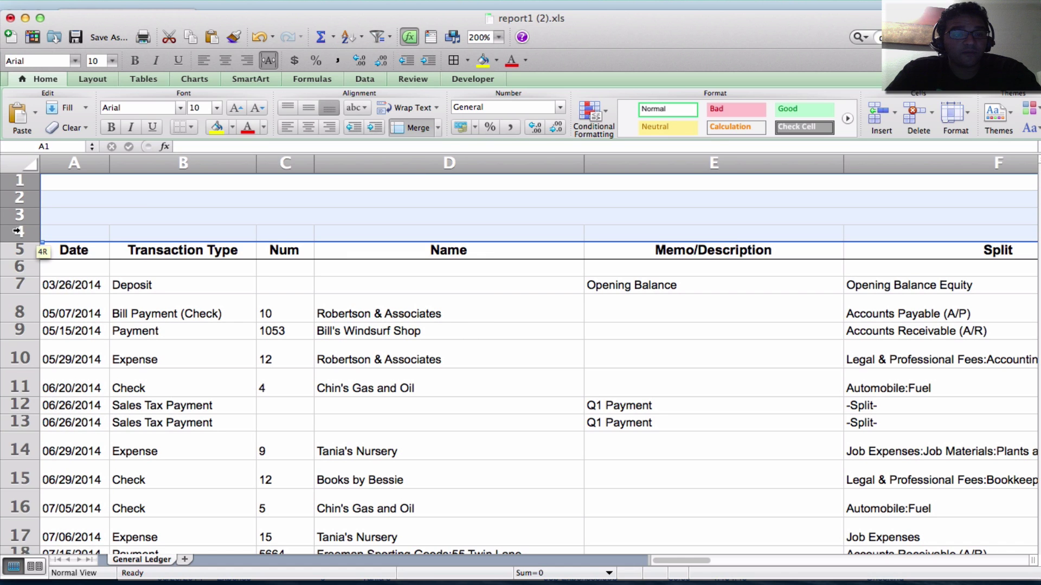
{"action": "right_click", "coordinate": [142, 201]}
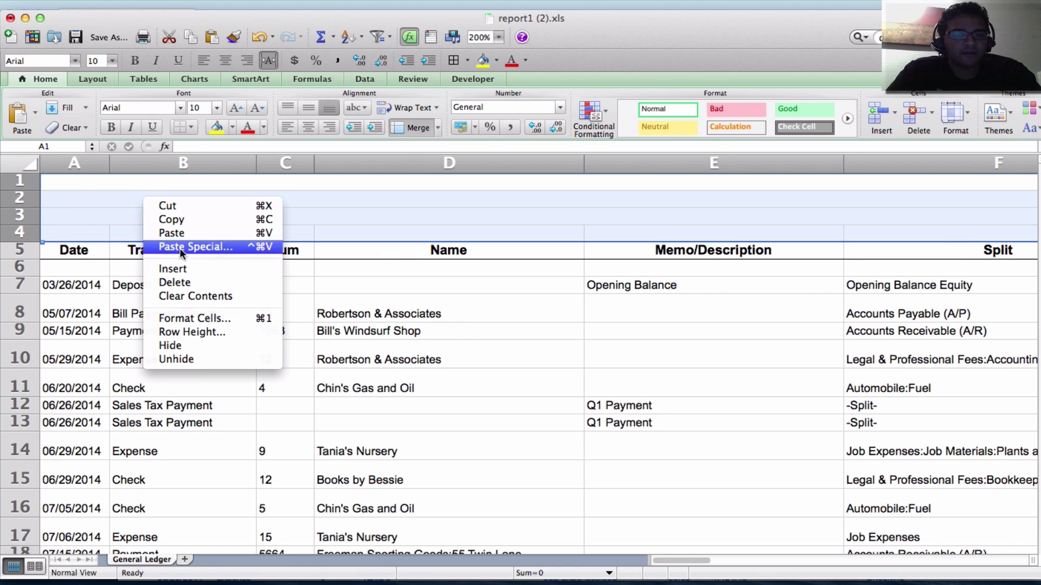
{"action": "left_click", "coordinate": [189, 280]}
{"action": "left_click", "coordinate": [211, 313]}
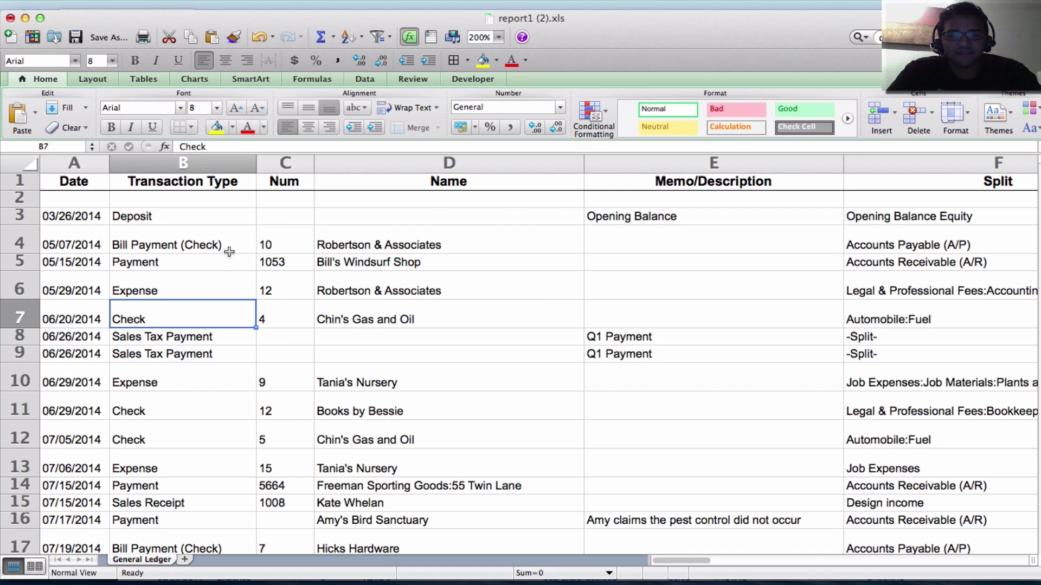
Delete the empty row 2 under the header row.
{"action": "left_click", "coordinate": [24, 200]}
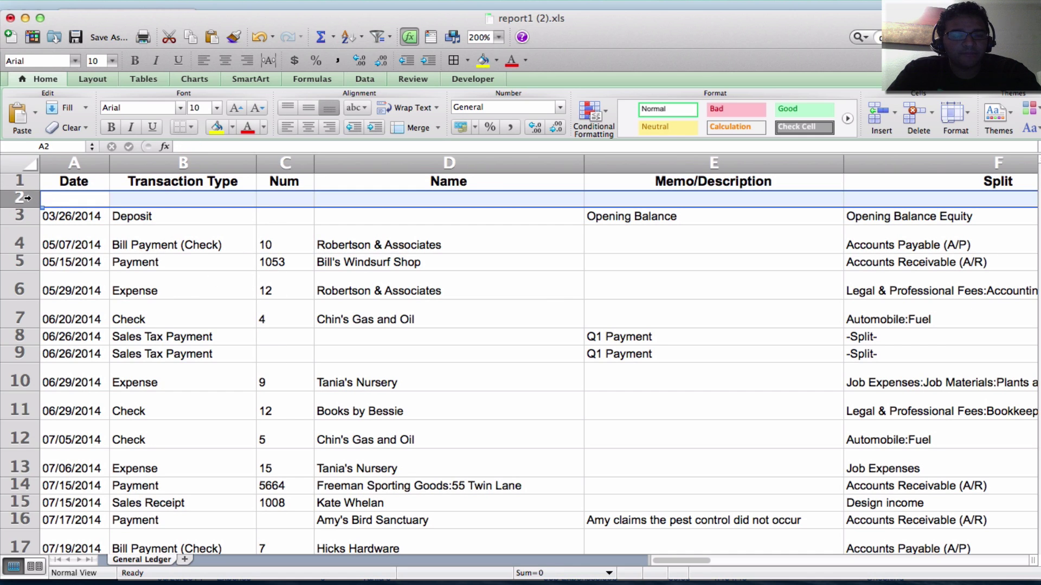
{"action": "right_click", "coordinate": [25, 197]}
{"action": "left_click", "coordinate": [147, 276]}
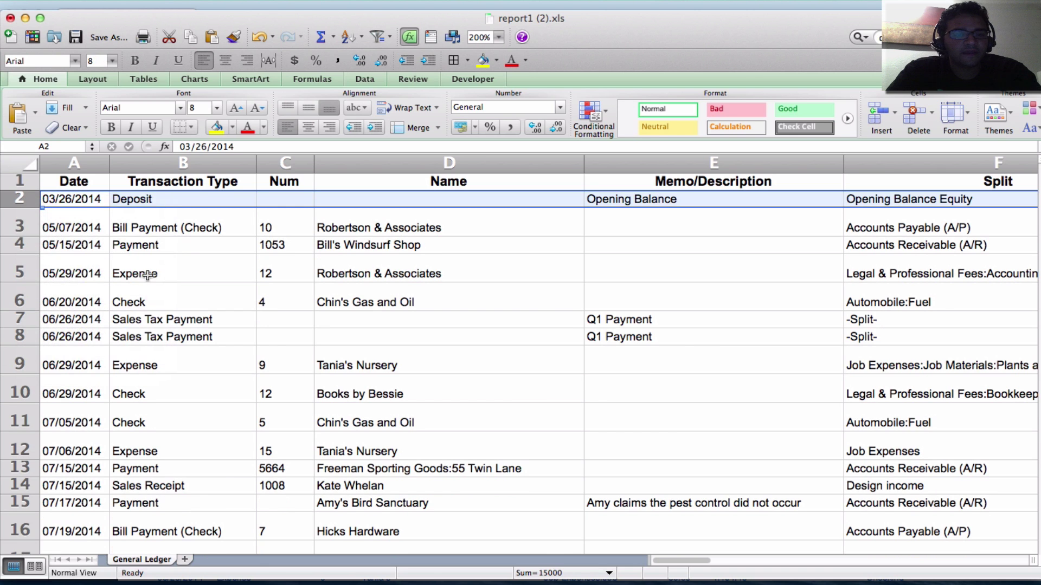
{"action": "left_click", "coordinate": [82, 214]}
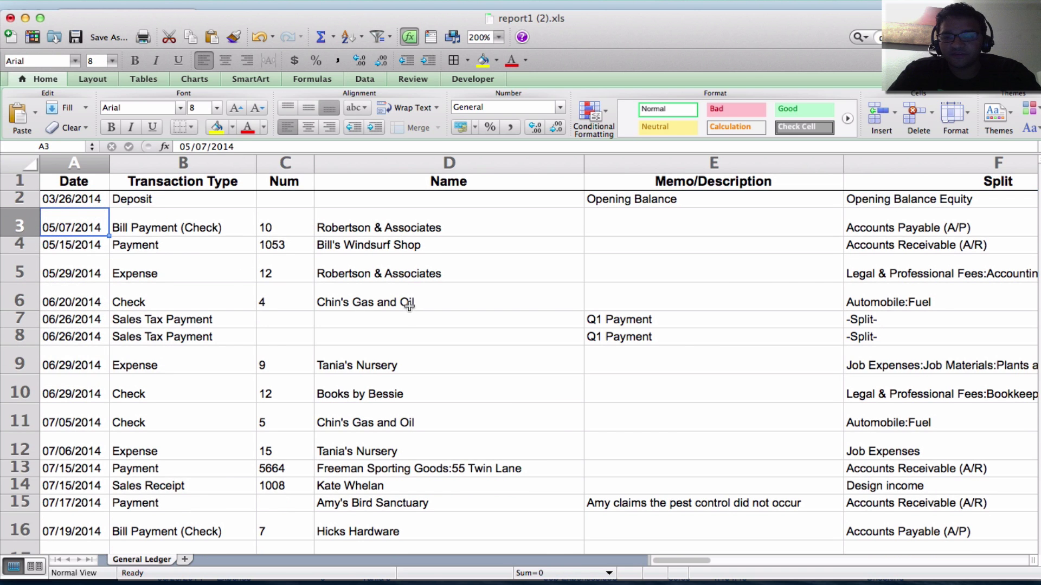
Check the subtotal lines, 1,201.00 in G46 and 800.00 in G50.
{"action": "scroll", "coordinate": [315, 293], "scroll_direction": "right", "scroll_amount": 10}
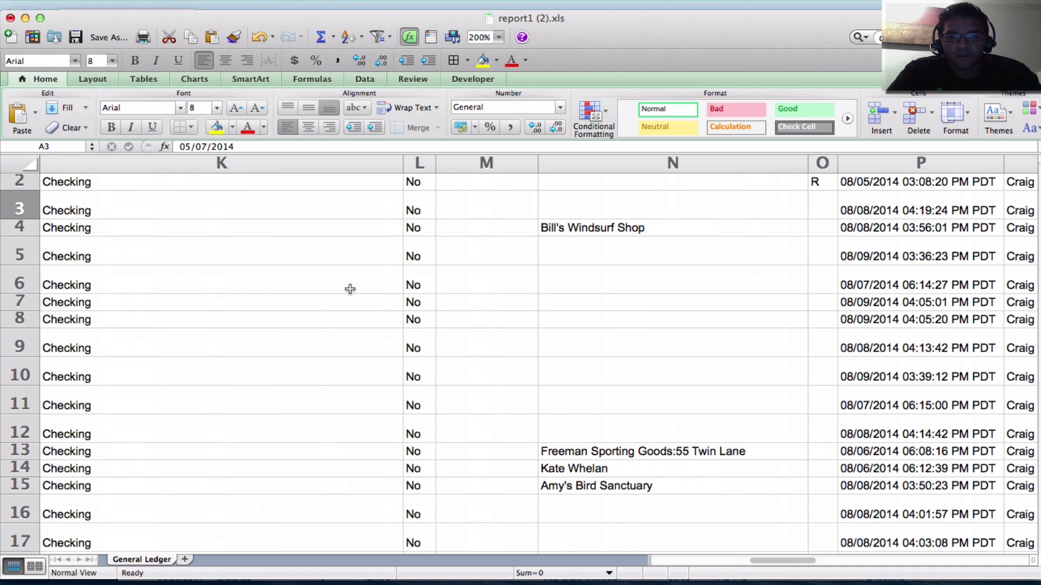
{"action": "scroll", "coordinate": [350, 289], "scroll_direction": "left", "scroll_amount": 4}
{"action": "scroll", "coordinate": [350, 289], "scroll_direction": "up", "scroll_amount": 1}
{"action": "scroll", "coordinate": [349, 289], "scroll_direction": "left", "scroll_amount": 1}
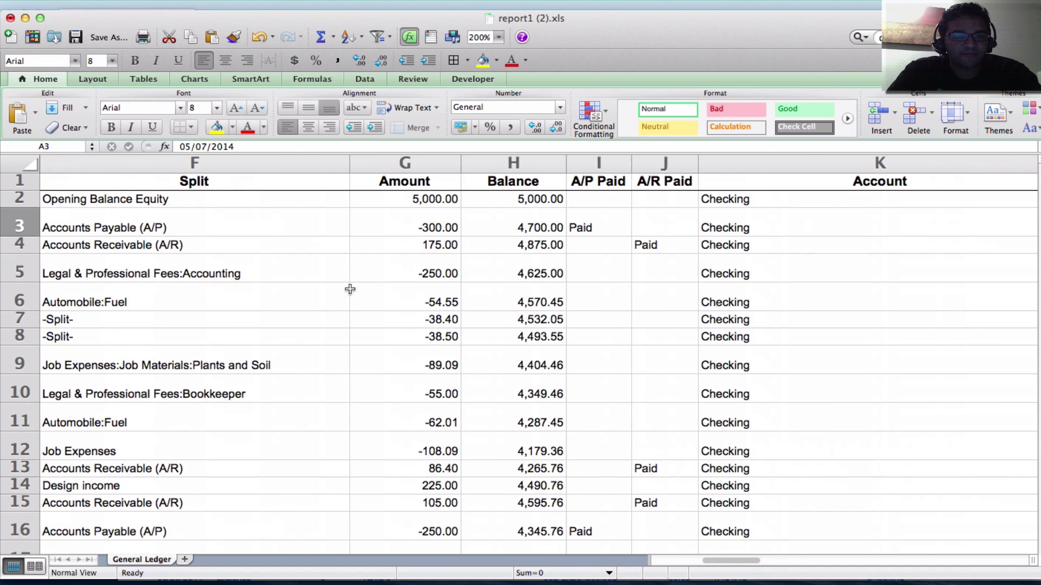
{"action": "scroll", "coordinate": [350, 289], "scroll_direction": "right", "scroll_amount": 1}
{"action": "scroll", "coordinate": [350, 289], "scroll_direction": "left", "scroll_amount": 1}
{"action": "scroll", "coordinate": [350, 288], "scroll_direction": "down", "scroll_amount": 9}
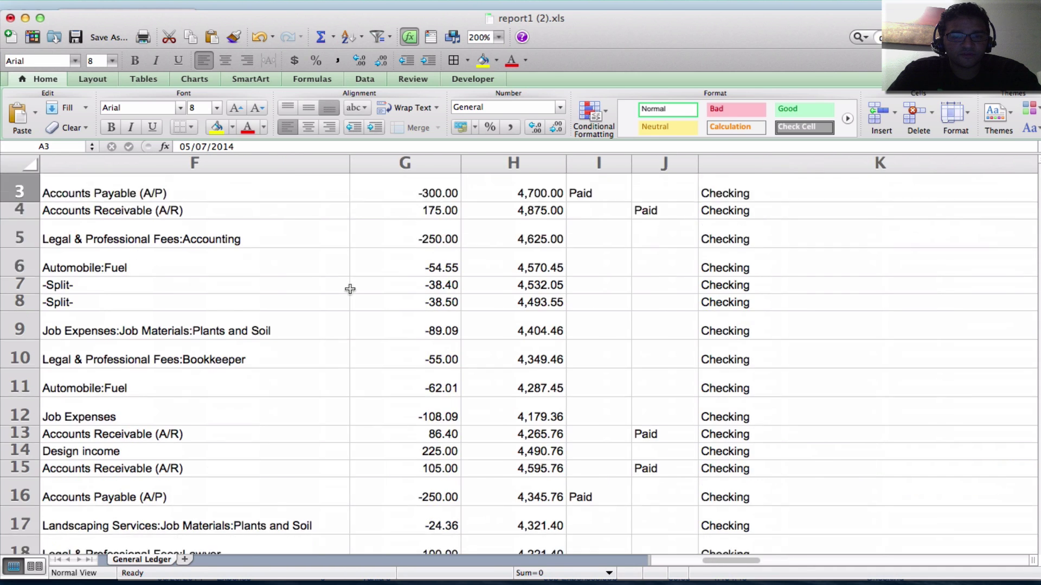
{"action": "scroll", "coordinate": [350, 288], "scroll_direction": "down", "scroll_amount": 15}
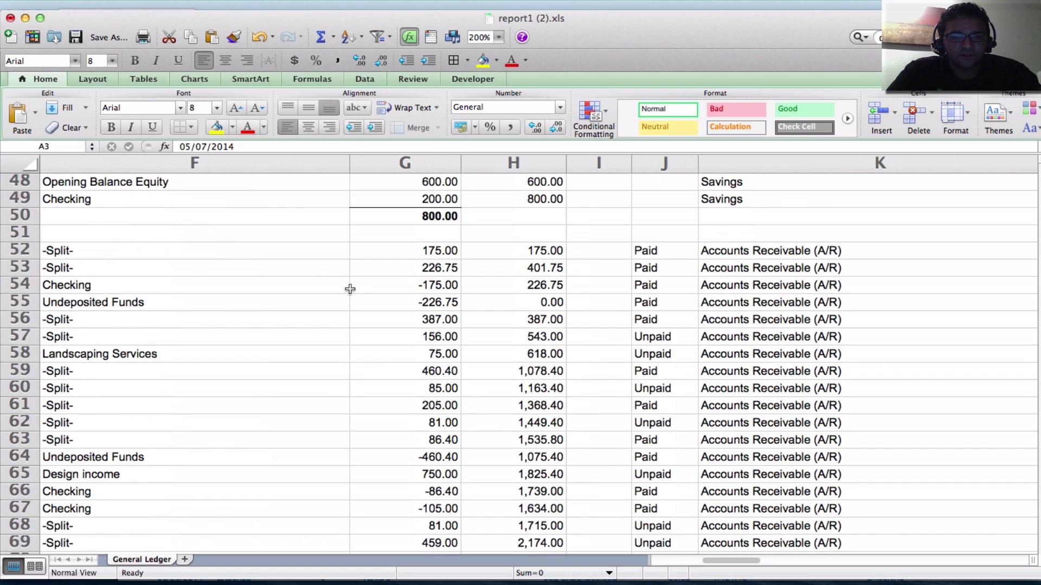
{"action": "scroll", "coordinate": [350, 289], "scroll_direction": "up", "scroll_amount": 2}
{"action": "scroll", "coordinate": [352, 288], "scroll_direction": "up", "scroll_amount": 1}
{"action": "left_click", "coordinate": [431, 273]}
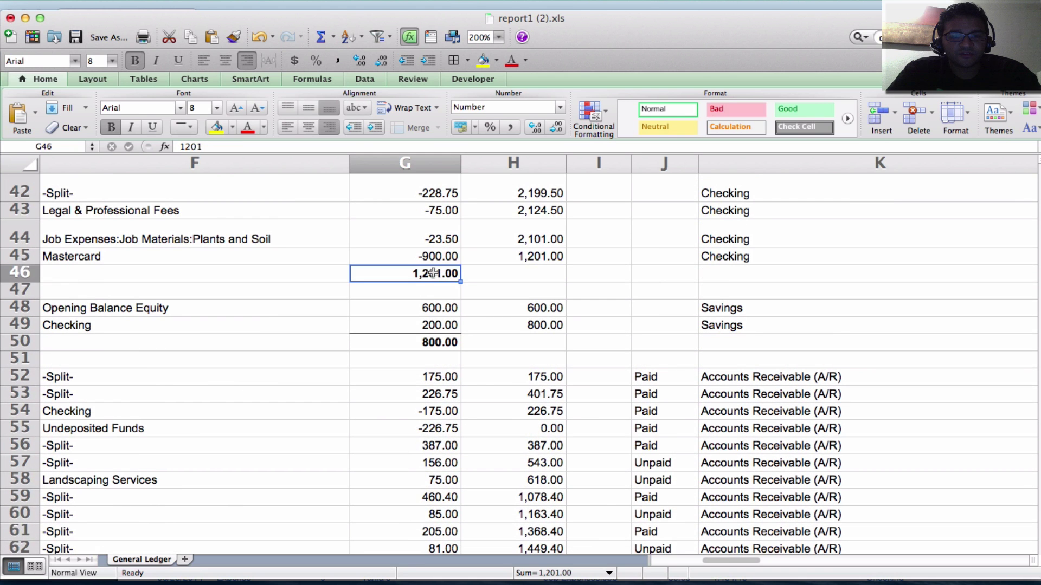
{"action": "left_click", "coordinate": [427, 342]}
{"action": "left_click", "coordinate": [423, 277]}
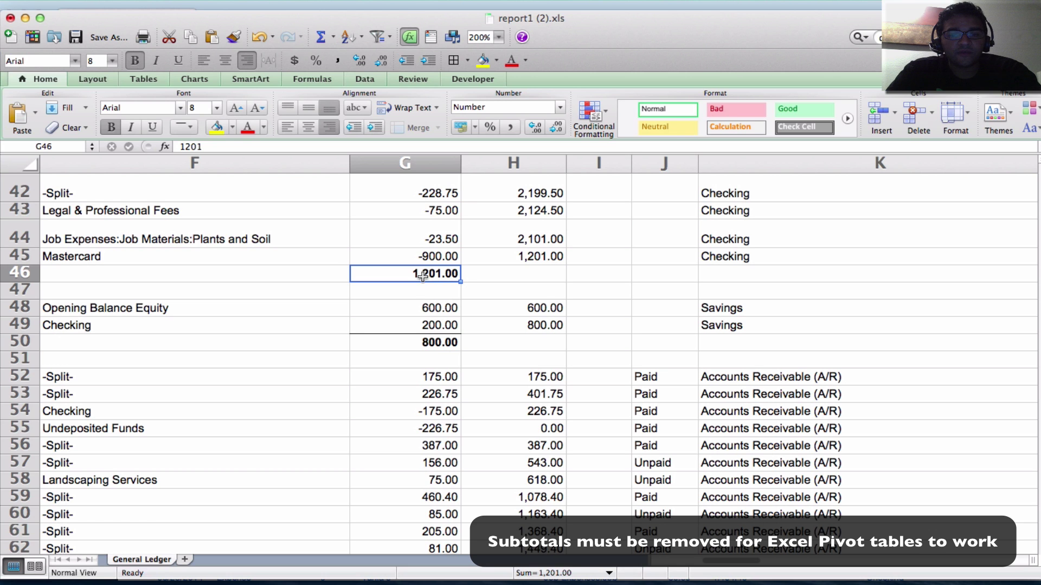
Select subtotal row 46, then return to the header row.
{"action": "left_click", "coordinate": [22, 275]}
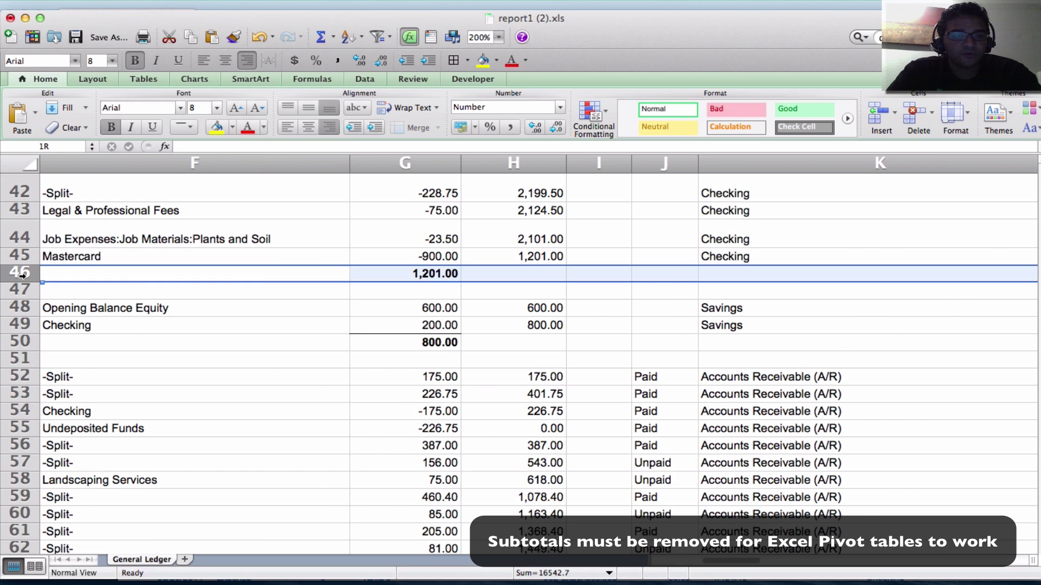
{"action": "scroll", "coordinate": [168, 275], "scroll_direction": "left", "scroll_amount": 5}
{"action": "scroll", "coordinate": [167, 275], "scroll_direction": "down", "scroll_amount": 2}
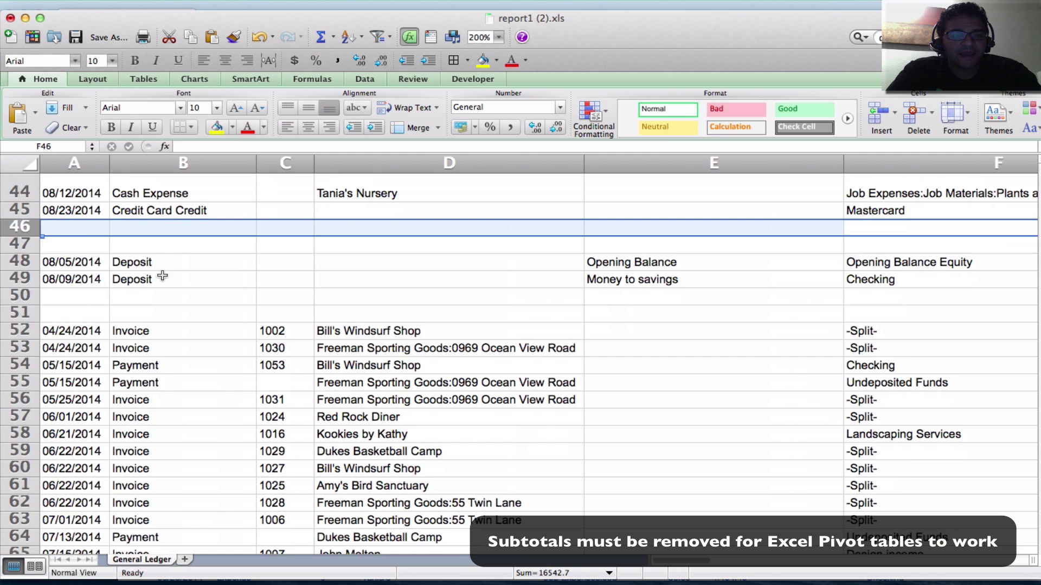
{"action": "scroll", "coordinate": [163, 276], "scroll_direction": "up", "scroll_amount": 3}
{"action": "left_click", "coordinate": [82, 290]}
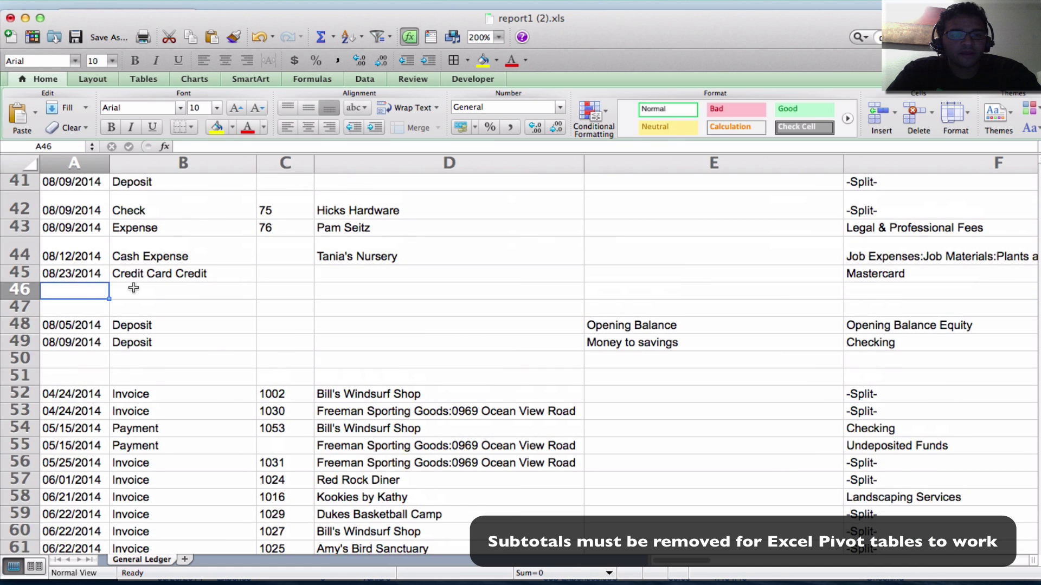
{"action": "left_click", "coordinate": [118, 291]}
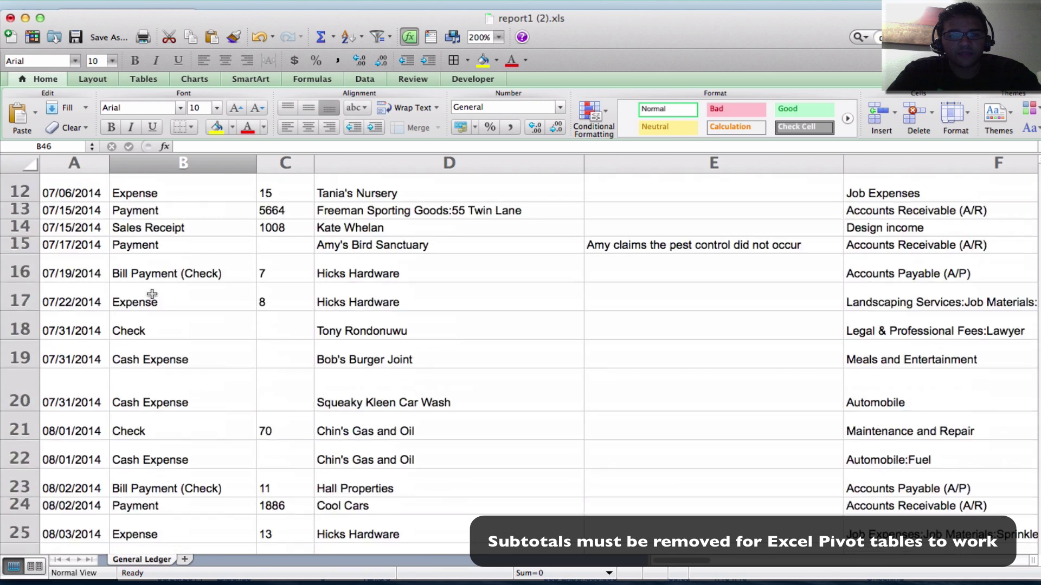
{"action": "scroll", "coordinate": [152, 294], "scroll_direction": "up", "scroll_amount": 5}
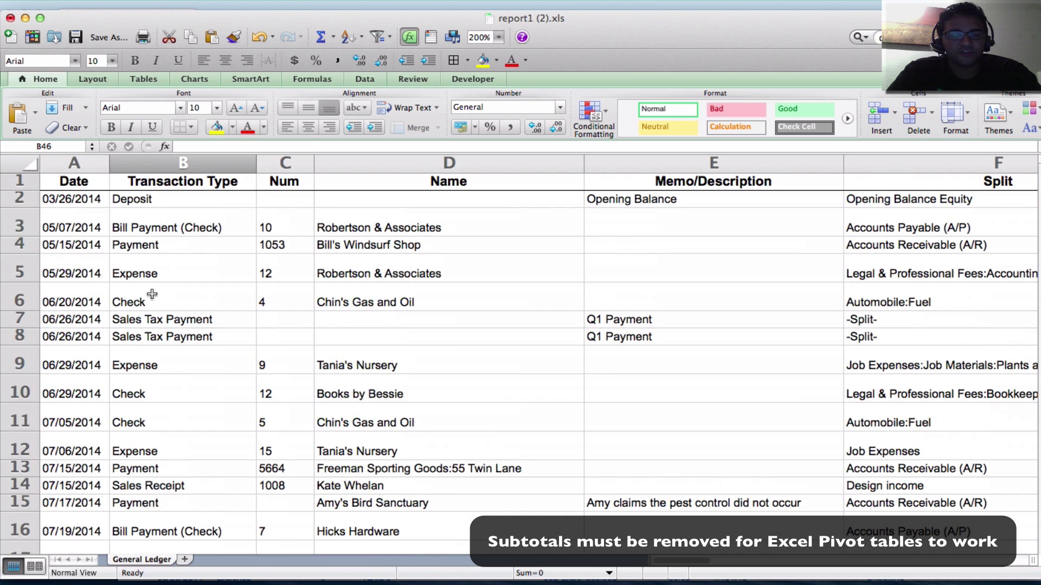
Add filter dropdowns to every header; sorting Transaction Type A to Z fails on merged cells.
{"action": "left_click", "coordinate": [21, 163]}
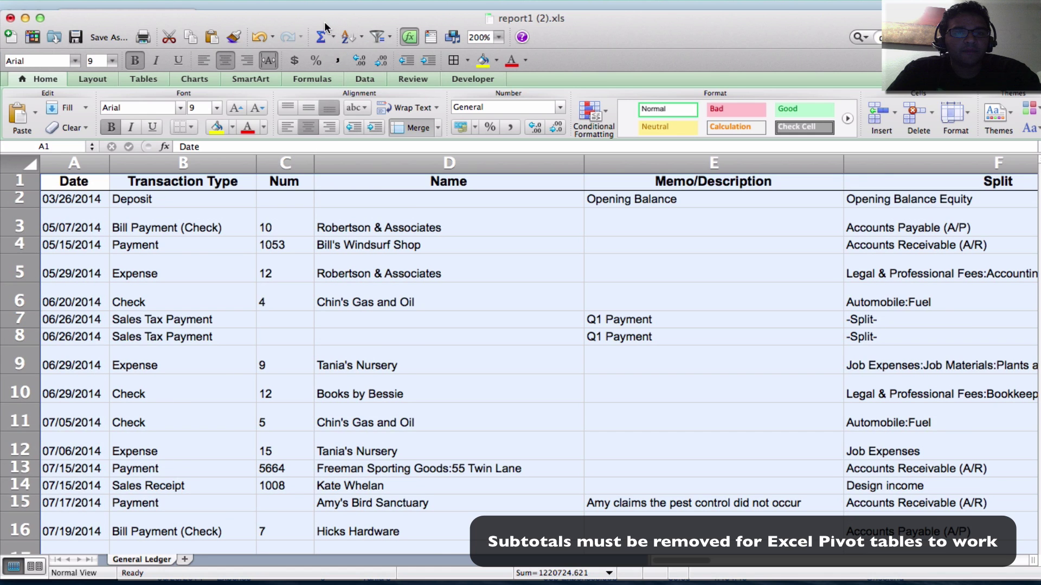
{"action": "left_click", "coordinate": [378, 37]}
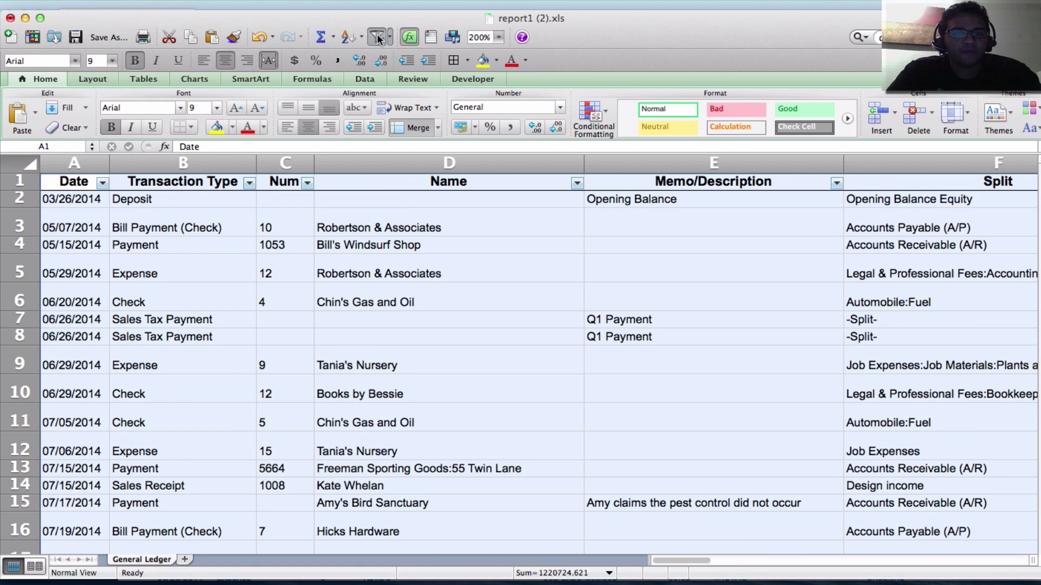
{"action": "left_click", "coordinate": [246, 184]}
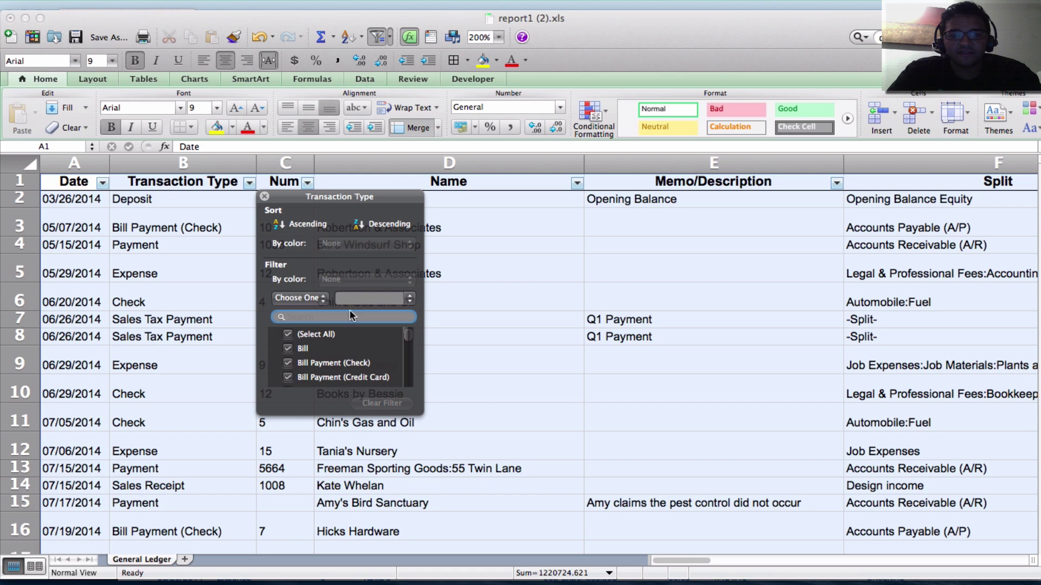
{"action": "left_click", "coordinate": [304, 225]}
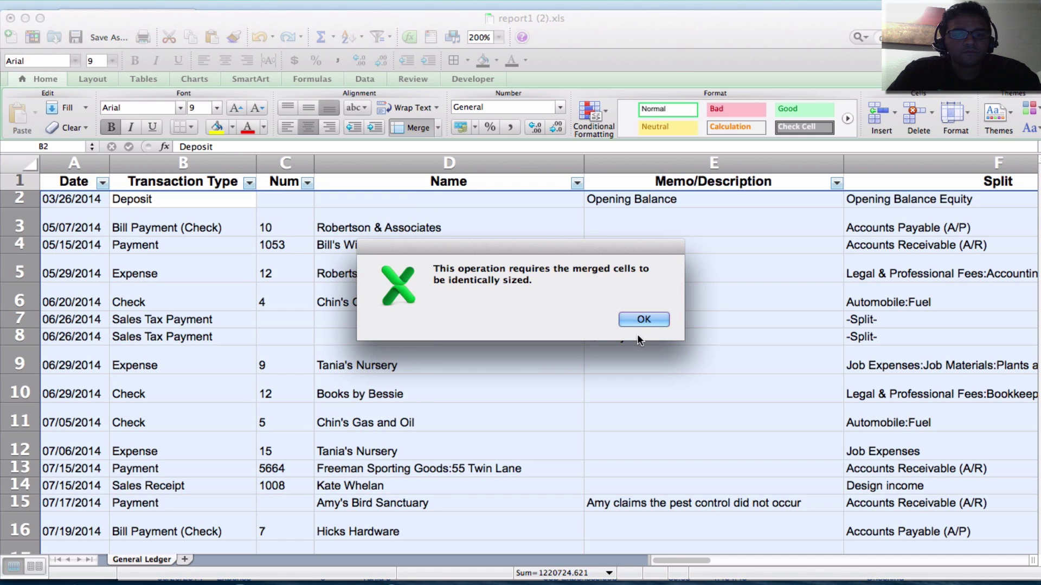
{"action": "left_click", "coordinate": [643, 320]}
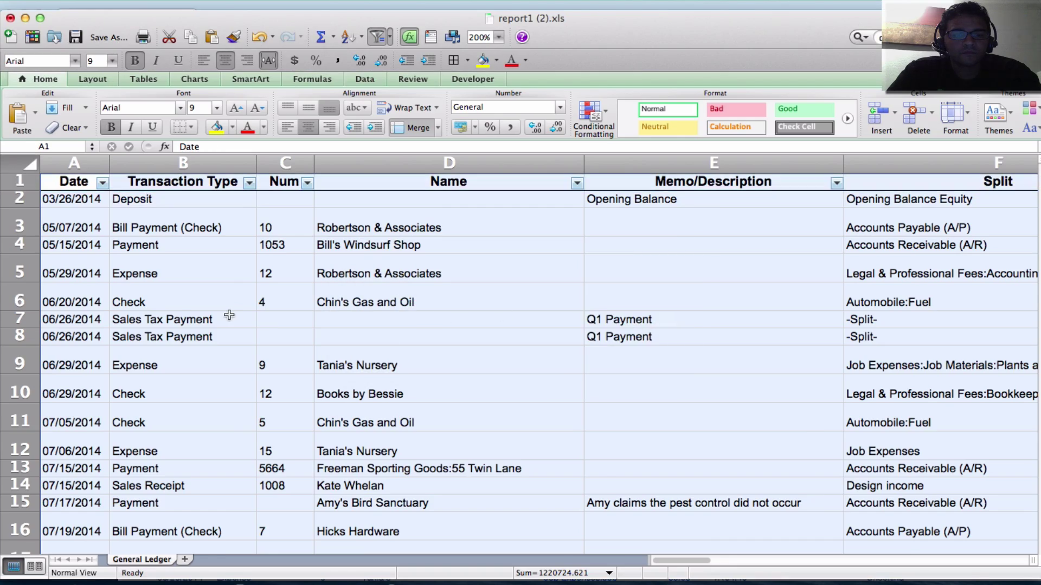
Delete the empty merged rows 444 to 459 below the ledger data.
{"action": "scroll", "coordinate": [228, 312], "scroll_direction": "down", "scroll_amount": 10}
{"action": "scroll", "coordinate": [229, 314], "scroll_direction": "down", "scroll_amount": 20}
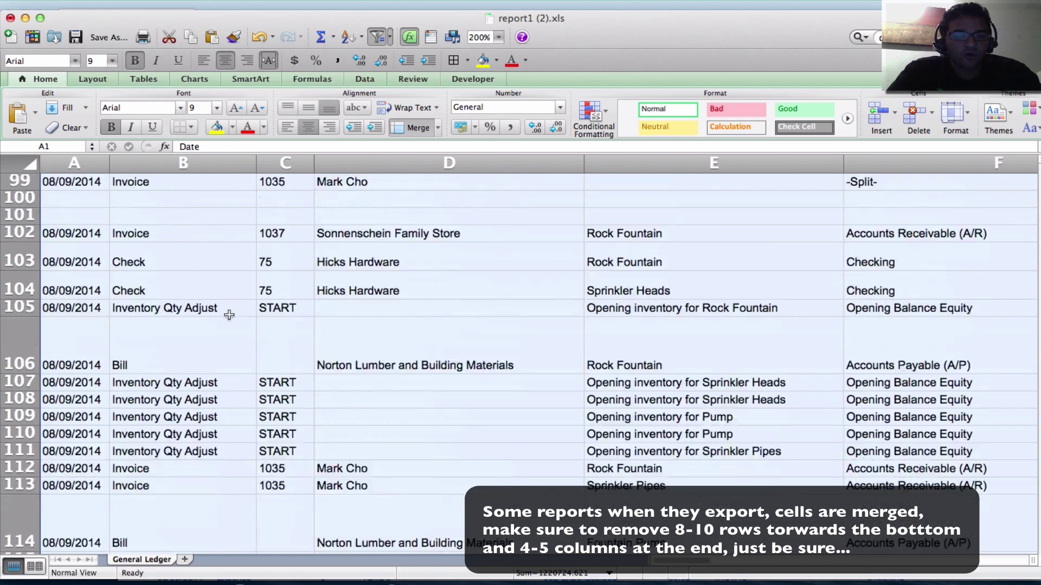
{"action": "scroll", "coordinate": [228, 315], "scroll_direction": "down", "scroll_amount": 20}
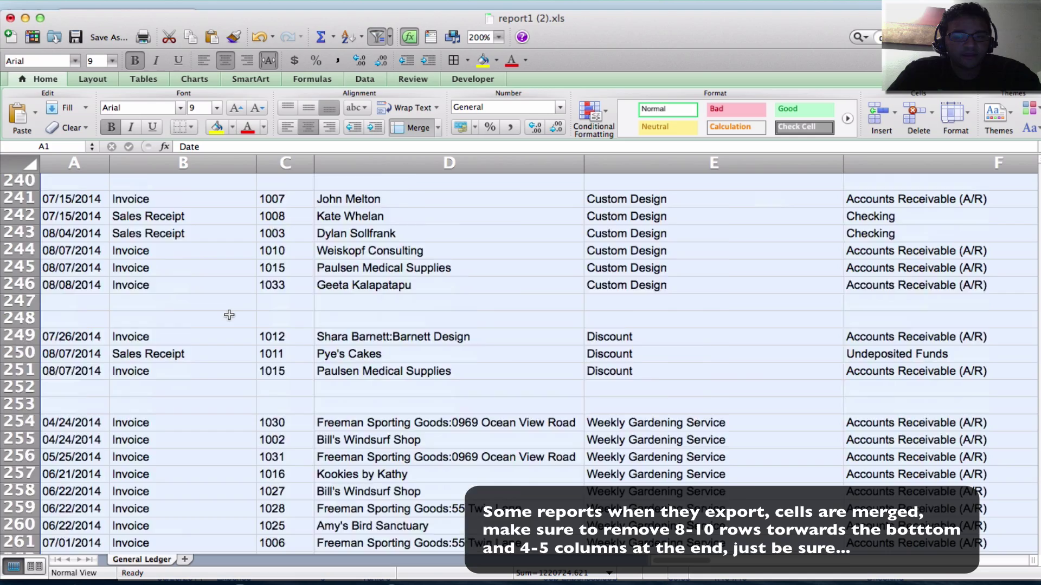
{"action": "scroll", "coordinate": [228, 315], "scroll_direction": "down", "scroll_amount": 20}
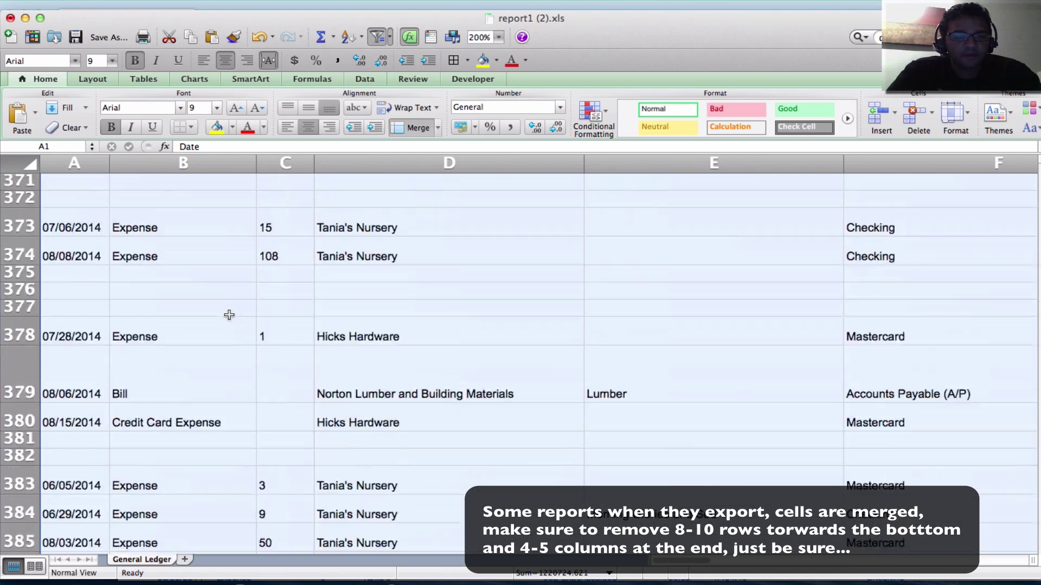
{"action": "scroll", "coordinate": [229, 315], "scroll_direction": "down", "scroll_amount": 13}
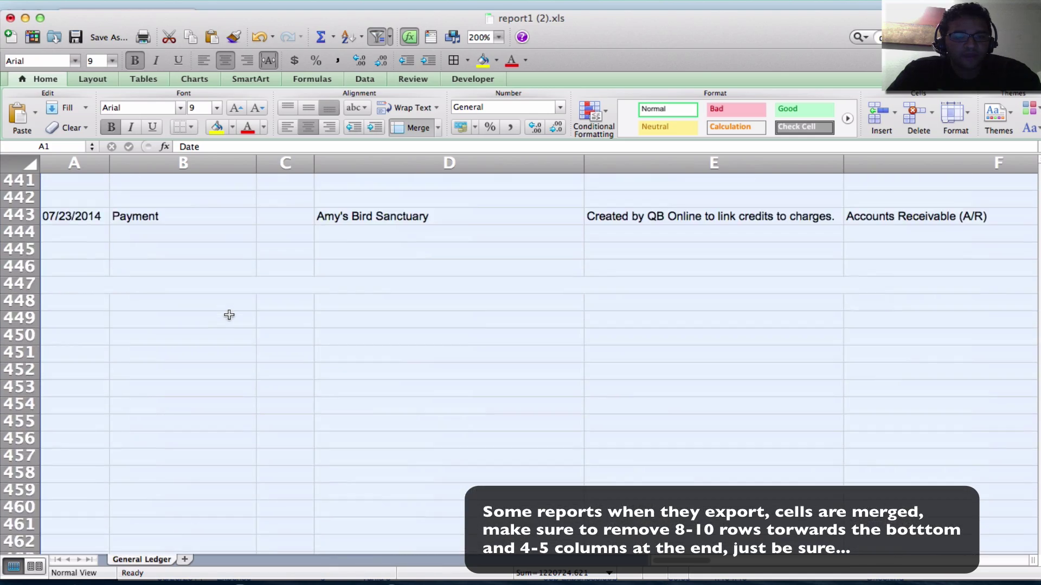
{"action": "scroll", "coordinate": [42, 248], "scroll_direction": "up", "scroll_amount": 1}
{"action": "left_click", "coordinate": [56, 275]}
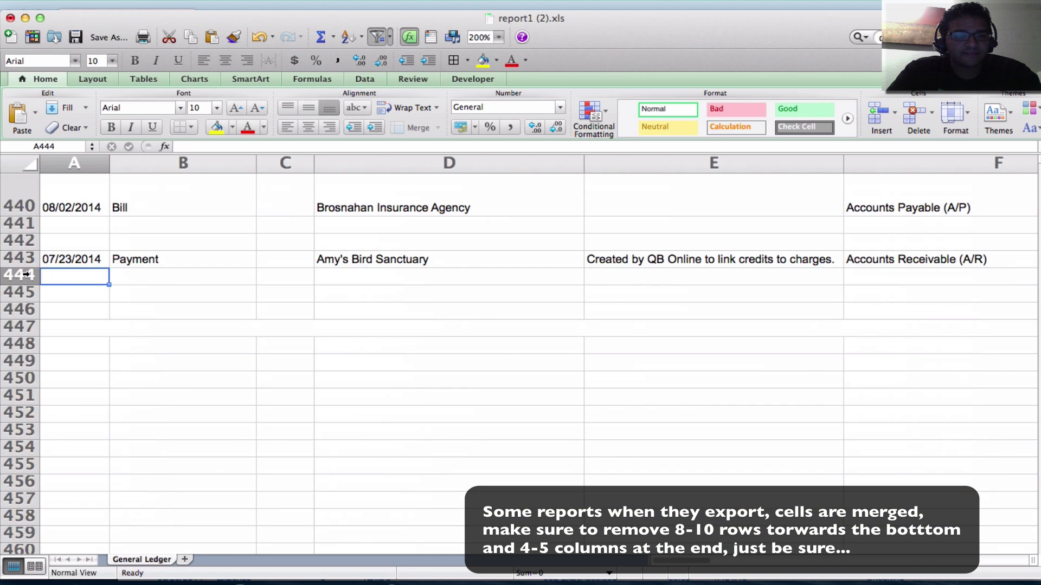
{"action": "left_click_drag", "start_coordinate": [22, 275], "coordinate": [25, 533]}
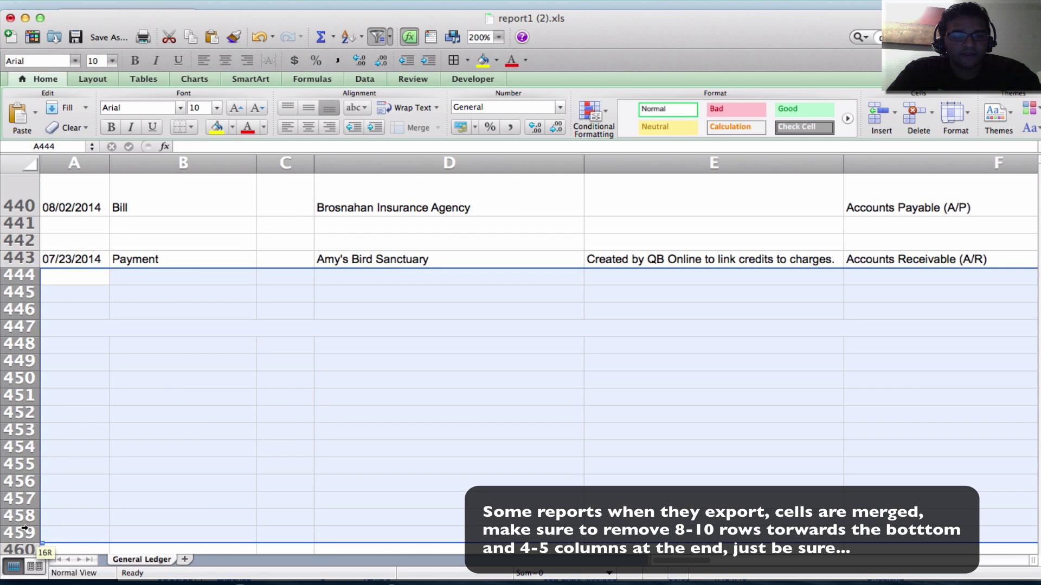
{"action": "right_click", "coordinate": [174, 383]}
{"action": "left_click", "coordinate": [228, 468]}
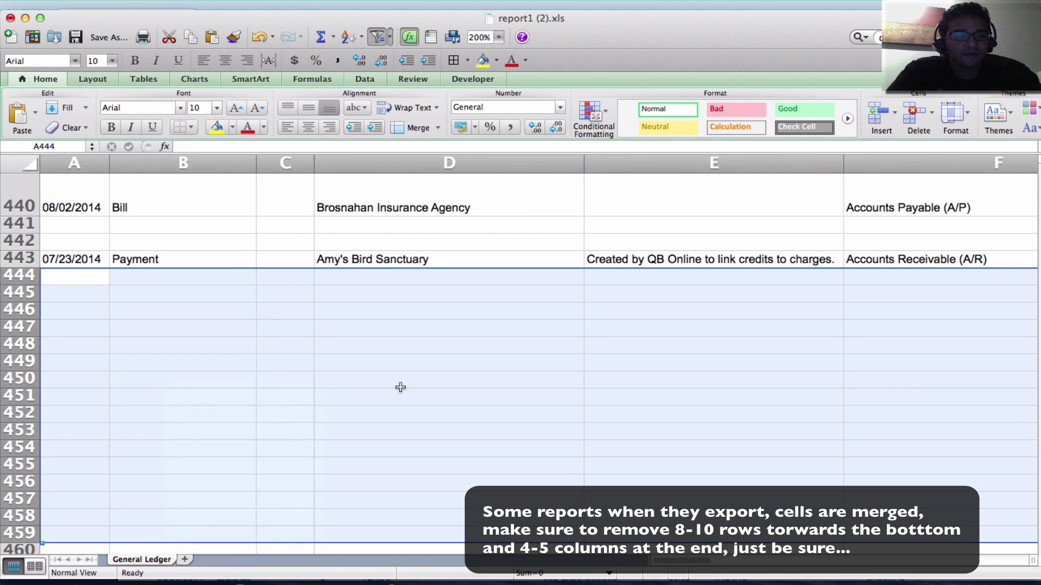
Delete the blank column AG after Vendor.
{"action": "scroll", "coordinate": [400, 387], "scroll_direction": "right", "scroll_amount": 15}
{"action": "scroll", "coordinate": [400, 387], "scroll_direction": "up", "scroll_amount": 15}
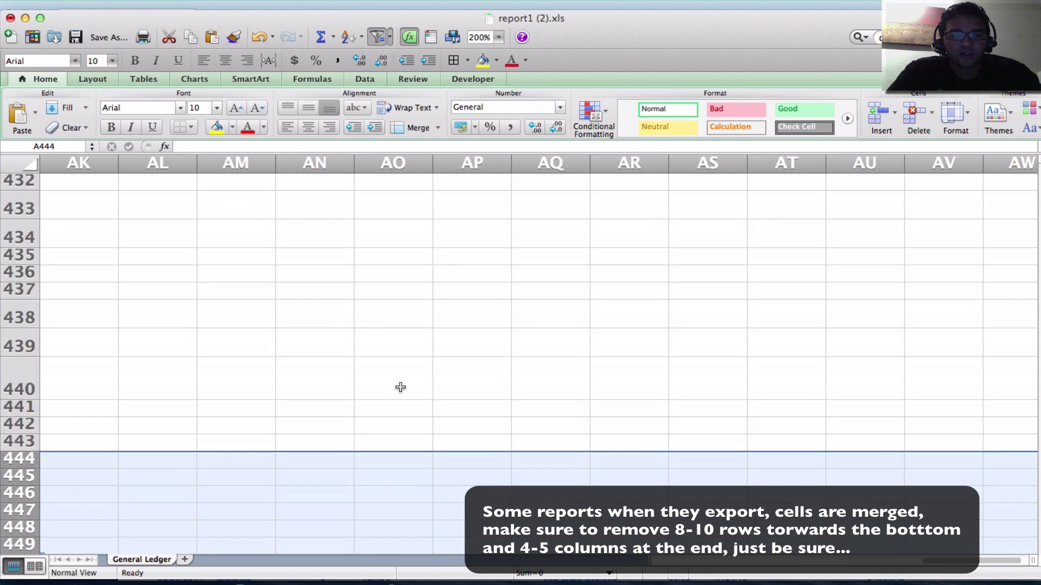
{"action": "scroll", "coordinate": [400, 387], "scroll_direction": "up", "scroll_amount": 20}
{"action": "scroll", "coordinate": [400, 387], "scroll_direction": "left", "scroll_amount": 8}
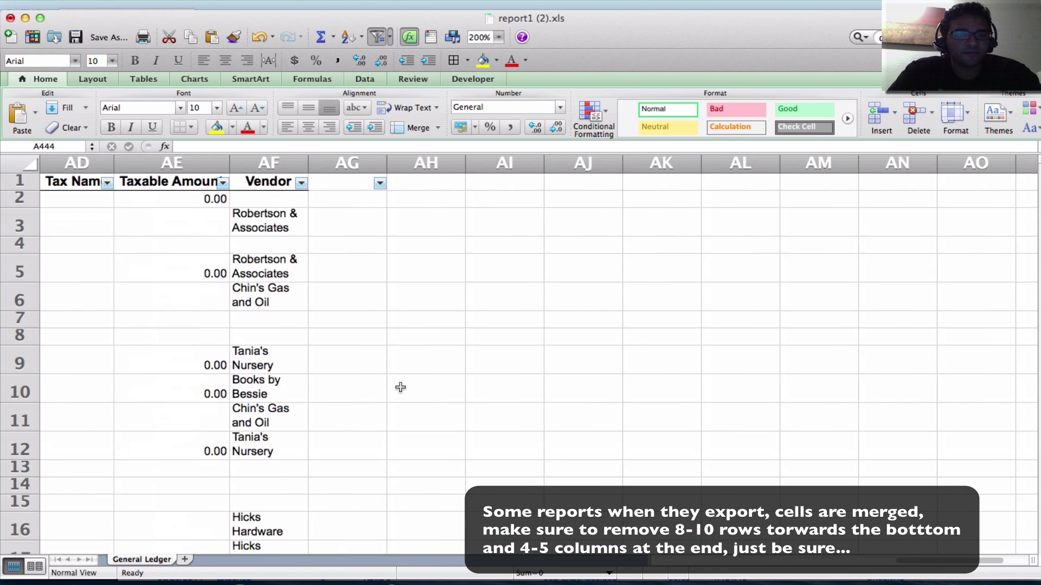
{"action": "left_click", "coordinate": [441, 159]}
{"action": "right_click", "coordinate": [440, 162]}
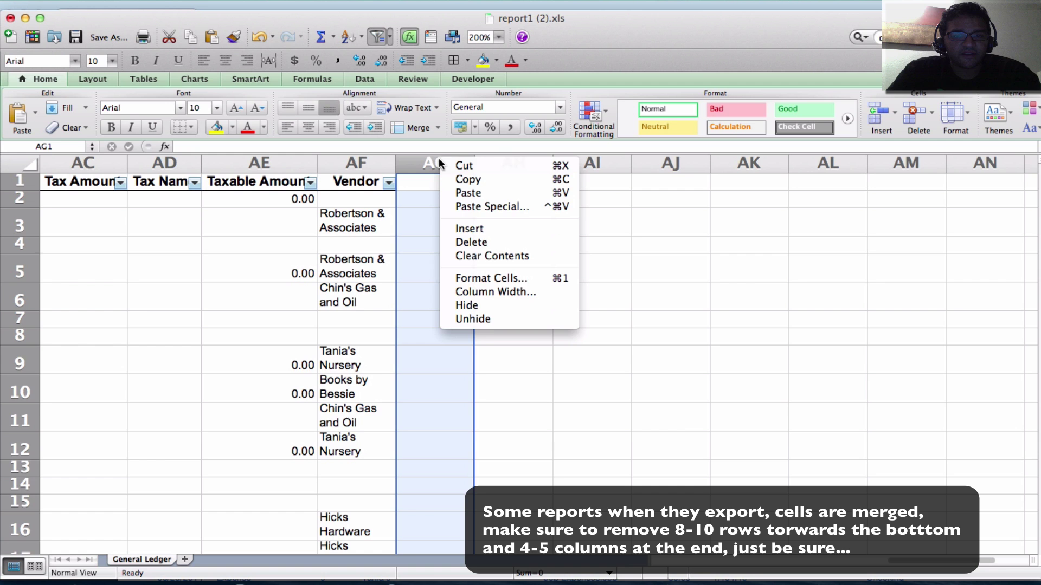
{"action": "left_click", "coordinate": [471, 242]}
{"action": "left_click", "coordinate": [456, 266]}
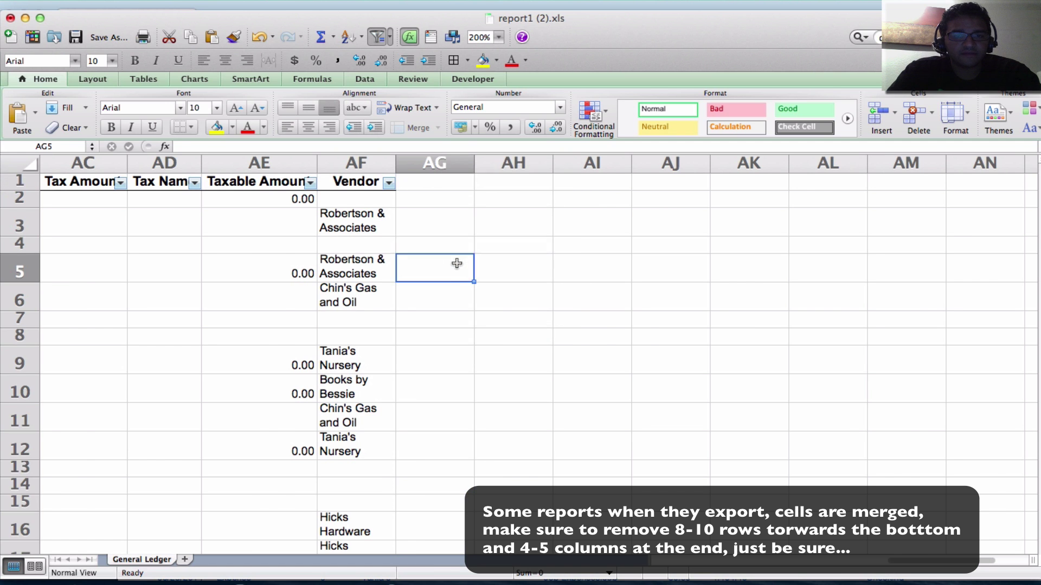
{"action": "scroll", "coordinate": [456, 262], "scroll_direction": "left", "scroll_amount": 15}
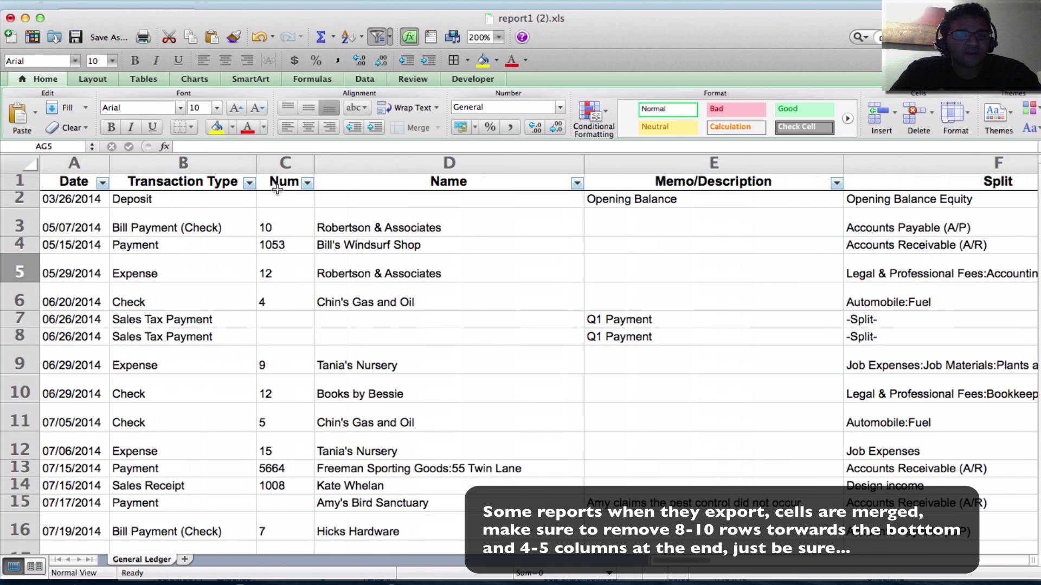
Sort the ledger by Transaction Type A to Z, grouping Bills, Checks and Invoices.
{"action": "left_click", "coordinate": [248, 183]}
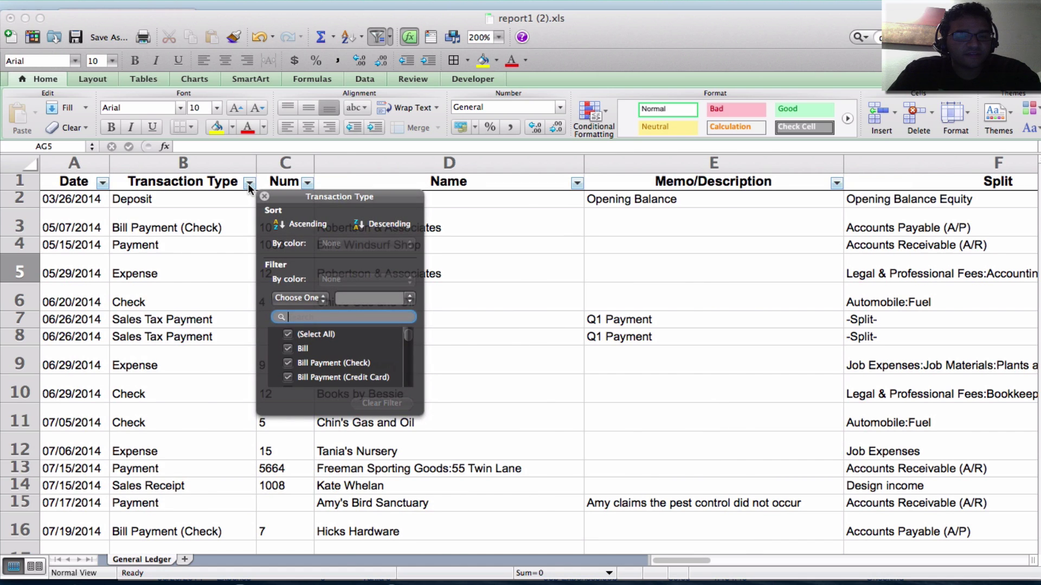
{"action": "left_click", "coordinate": [304, 223]}
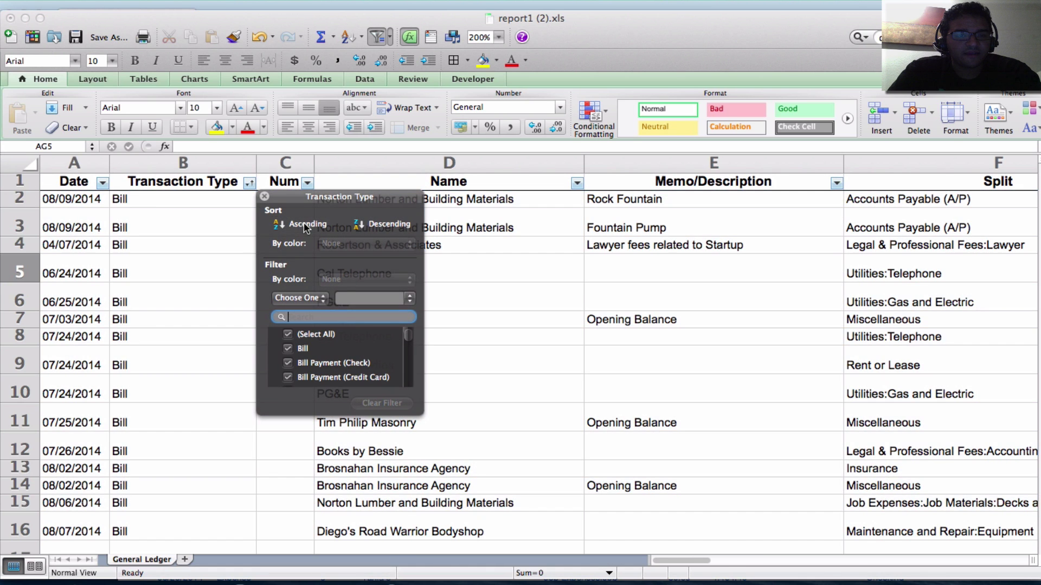
{"action": "left_click", "coordinate": [209, 242]}
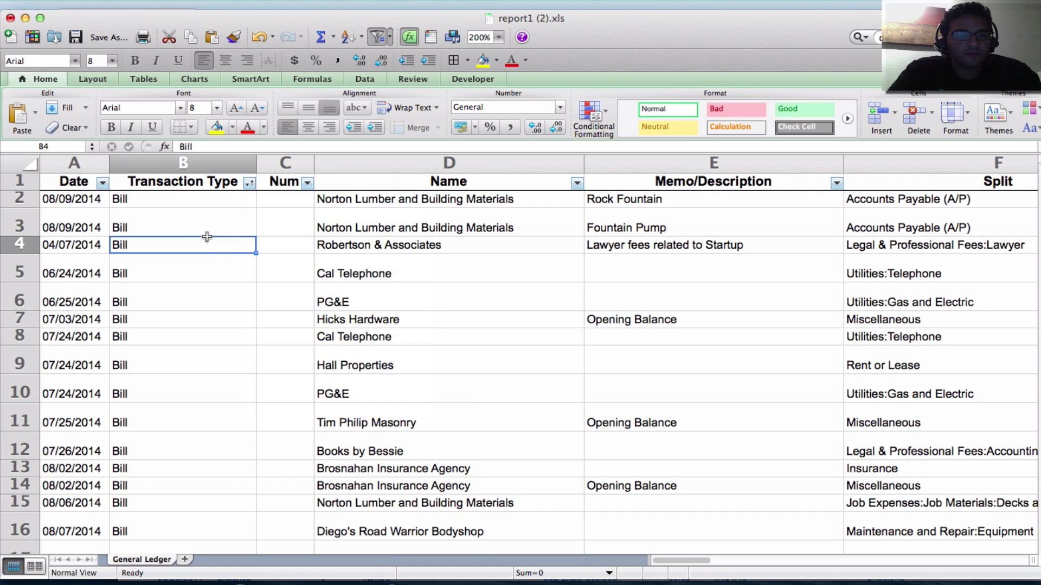
{"action": "left_click", "coordinate": [180, 202]}
{"action": "scroll", "coordinate": [181, 203], "scroll_direction": "down", "scroll_amount": 20}
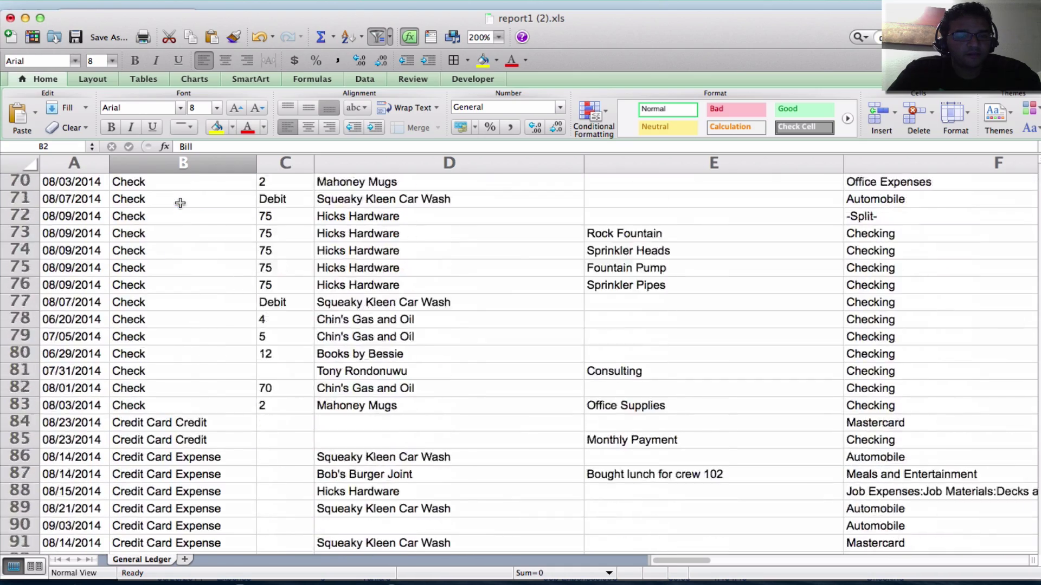
{"action": "scroll", "coordinate": [180, 203], "scroll_direction": "down", "scroll_amount": 20}
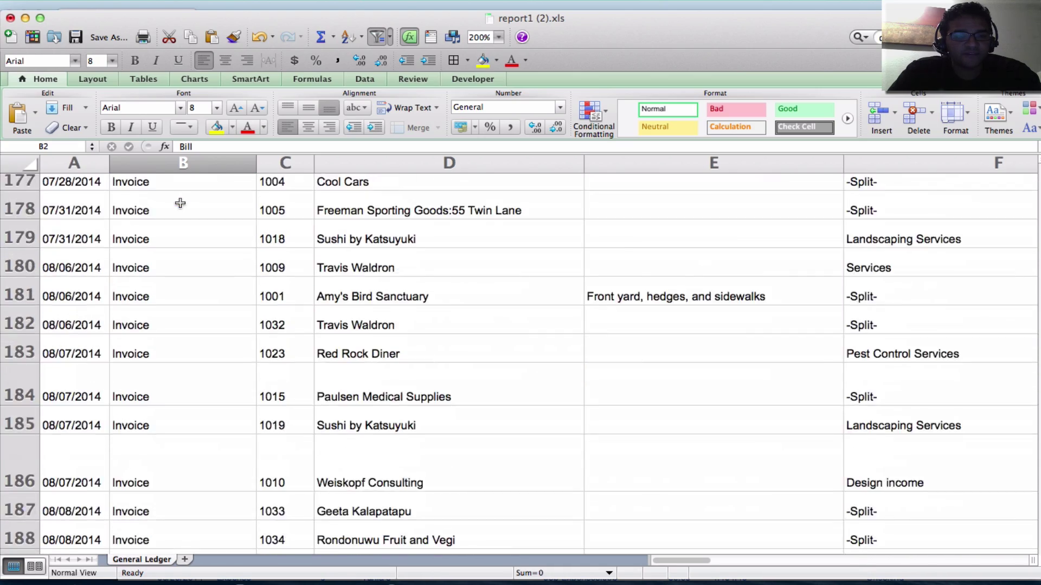
{"action": "scroll", "coordinate": [180, 203], "scroll_direction": "down", "scroll_amount": 20}
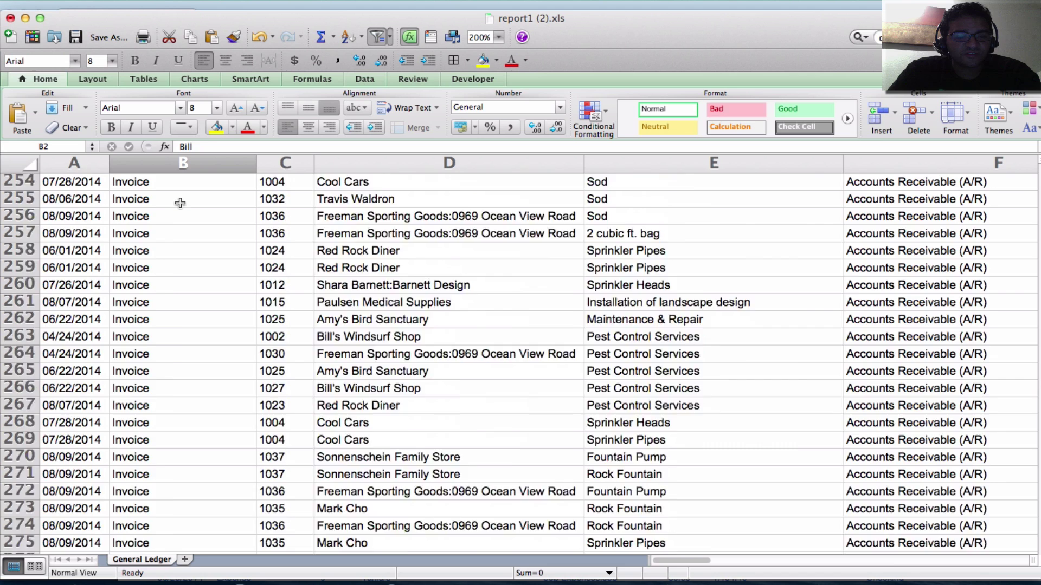
{"action": "scroll", "coordinate": [180, 203], "scroll_direction": "down", "scroll_amount": 18}
{"action": "scroll", "coordinate": [181, 202], "scroll_direction": "right", "scroll_amount": 2}
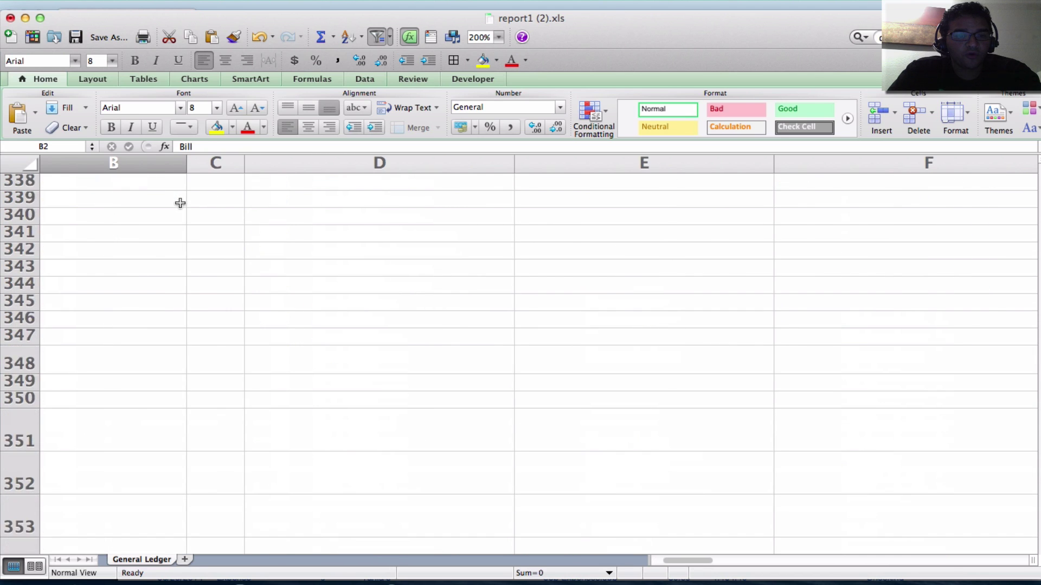
{"action": "scroll", "coordinate": [180, 203], "scroll_direction": "up", "scroll_amount": 2}
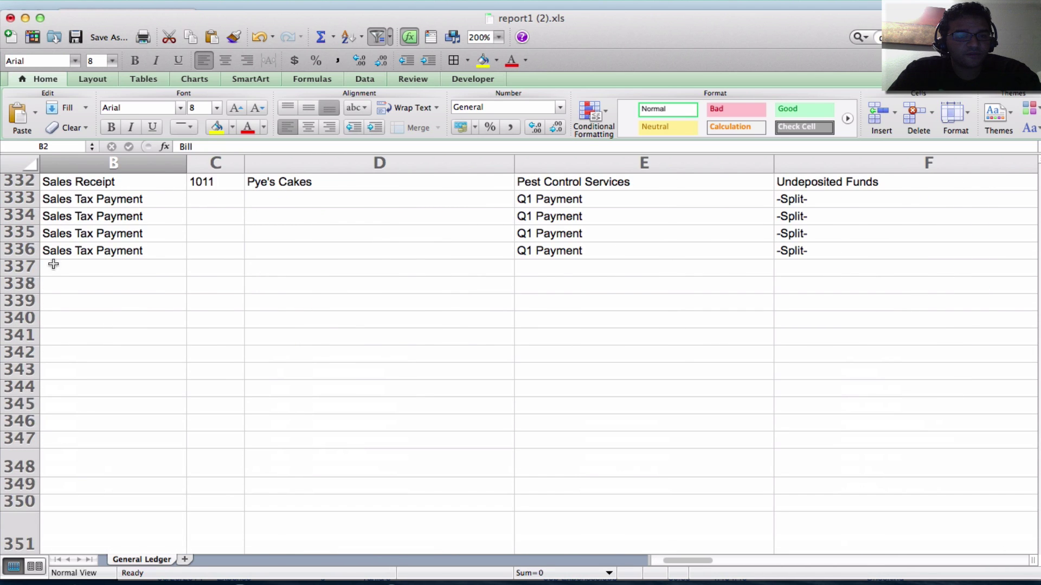
Delete the leftover subtotal rows from row 337 down, such as 2,916.00, leaving data through row 336.
{"action": "left_click_drag", "start_coordinate": [30, 267], "coordinate": [19, 472]}
{"action": "left_click_drag", "start_coordinate": [680, 561], "coordinate": [707, 564]}
{"action": "left_click_drag", "start_coordinate": [696, 269], "coordinate": [708, 447]}
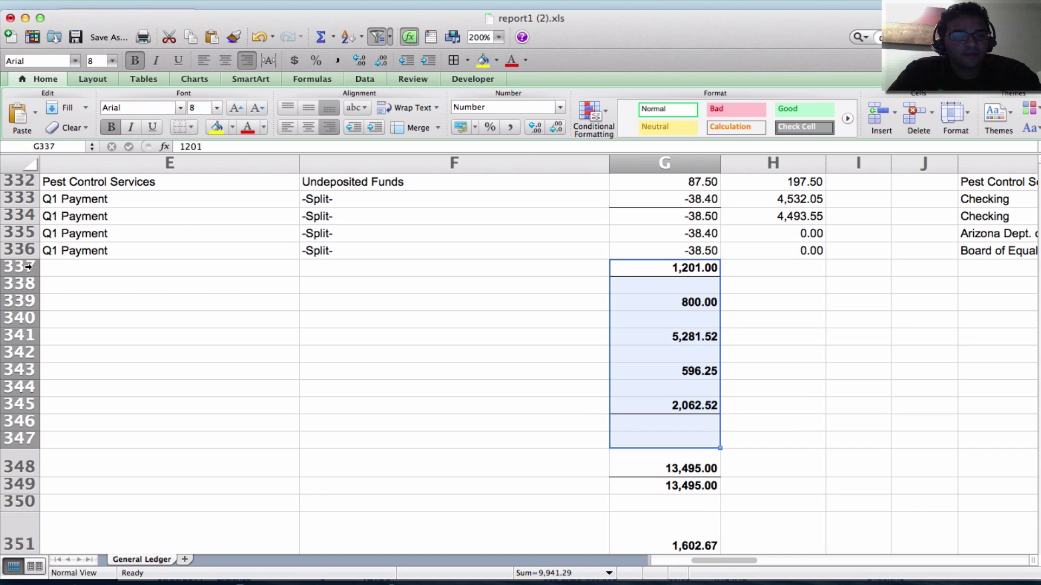
{"action": "left_click_drag", "start_coordinate": [28, 266], "coordinate": [58, 277]}
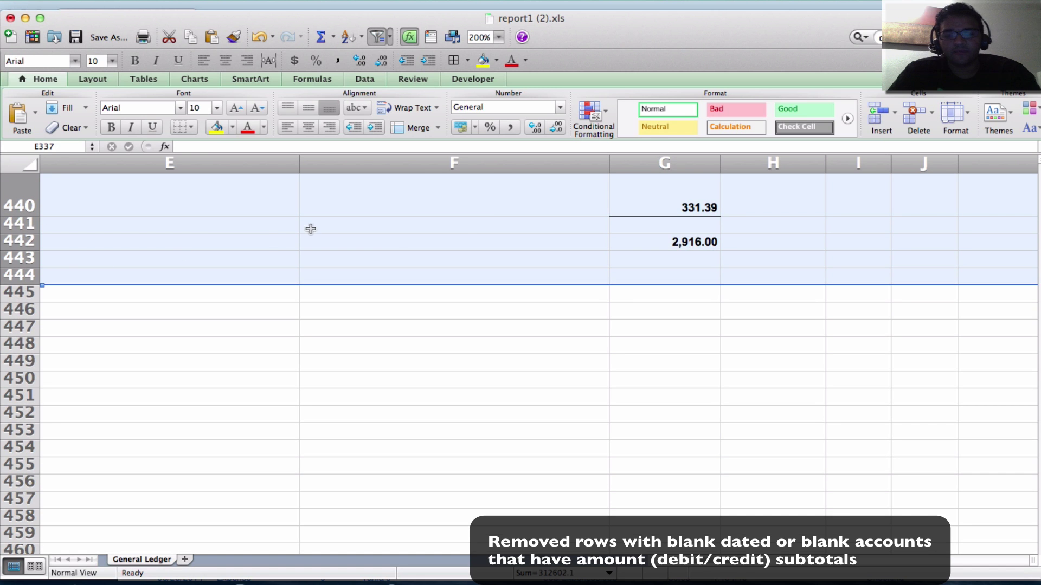
{"action": "right_click", "coordinate": [390, 241]}
{"action": "left_click", "coordinate": [425, 319]}
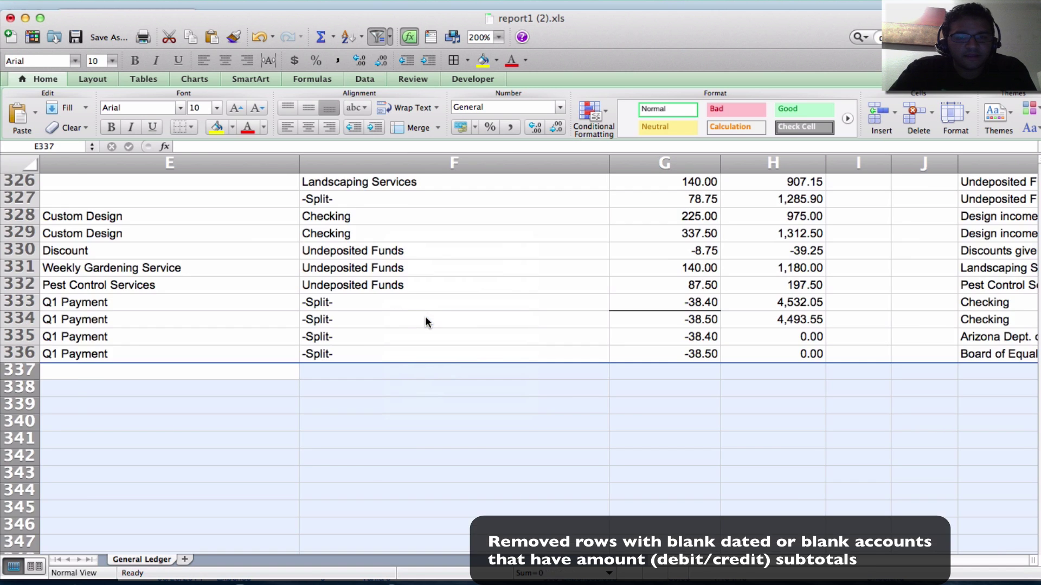
{"action": "scroll", "coordinate": [426, 320], "scroll_direction": "up", "scroll_amount": 20}
{"action": "left_click", "coordinate": [216, 269]}
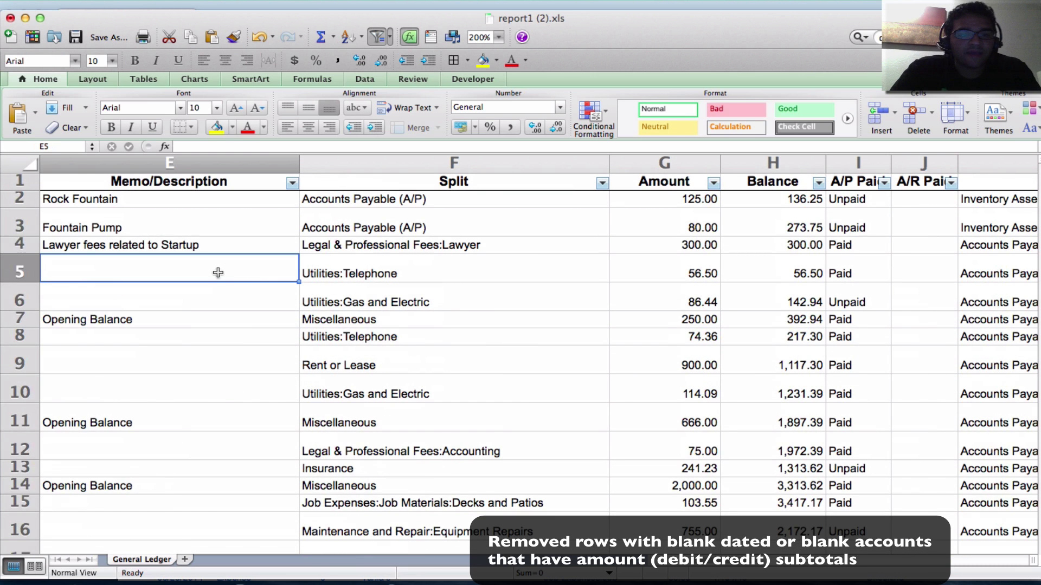
{"action": "scroll", "coordinate": [521, 352], "scroll_direction": "left", "scroll_amount": 4}
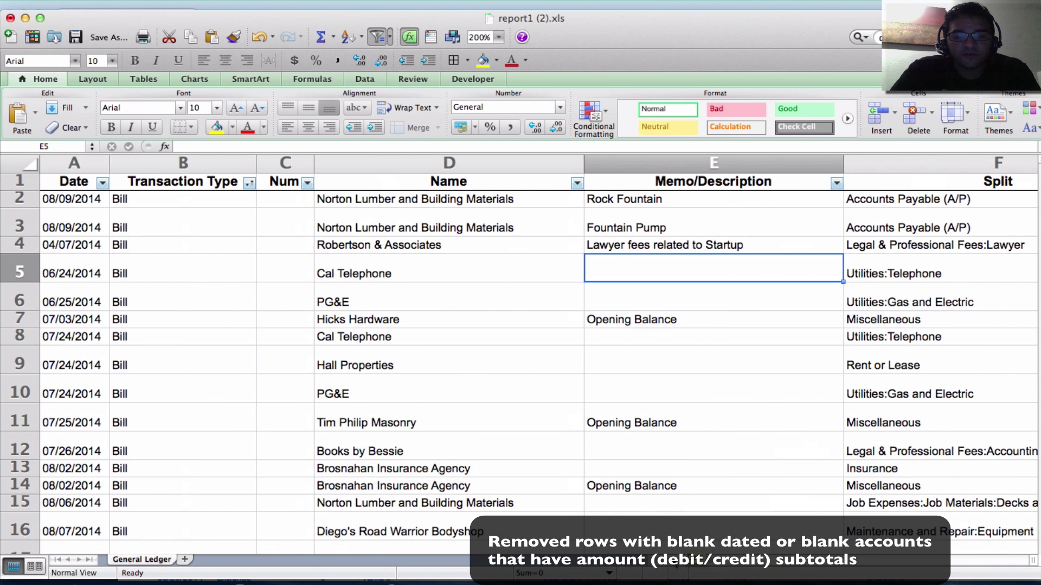
{"action": "left_click", "coordinate": [244, 298]}
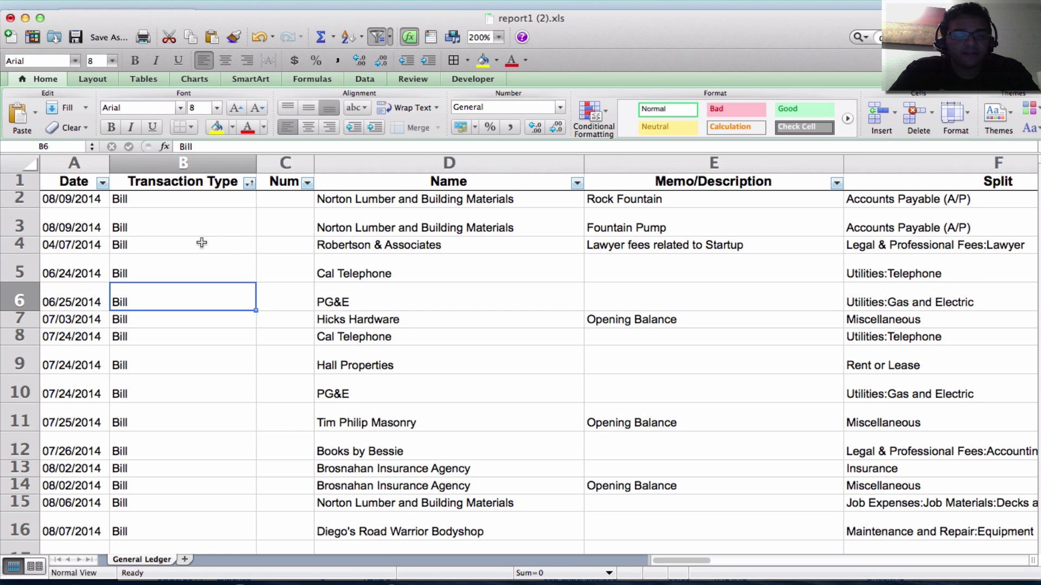
Build an empty PivotTable on a new worksheet from 'General Ledger'!$A$1:$AF$336.
{"action": "key", "text": "super+a"}
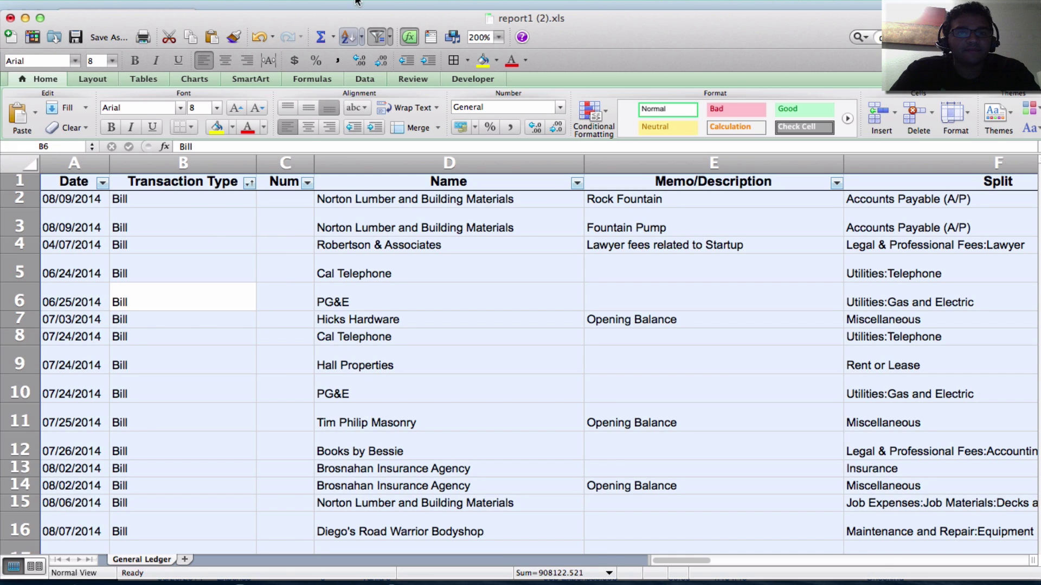
{"action": "left_click", "coordinate": [311, 1]}
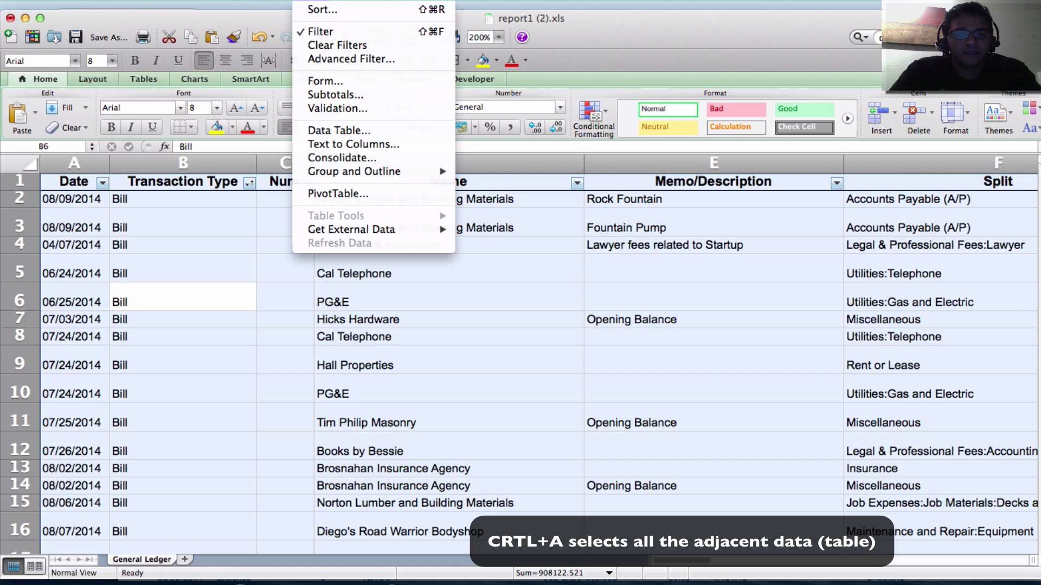
{"action": "left_click", "coordinate": [350, 193]}
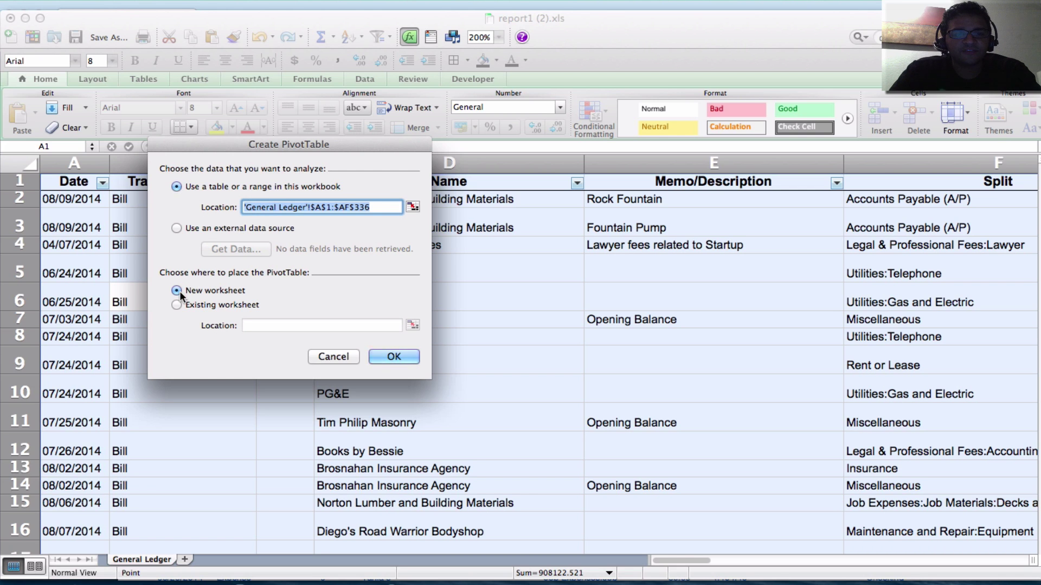
{"action": "left_click", "coordinate": [393, 357]}
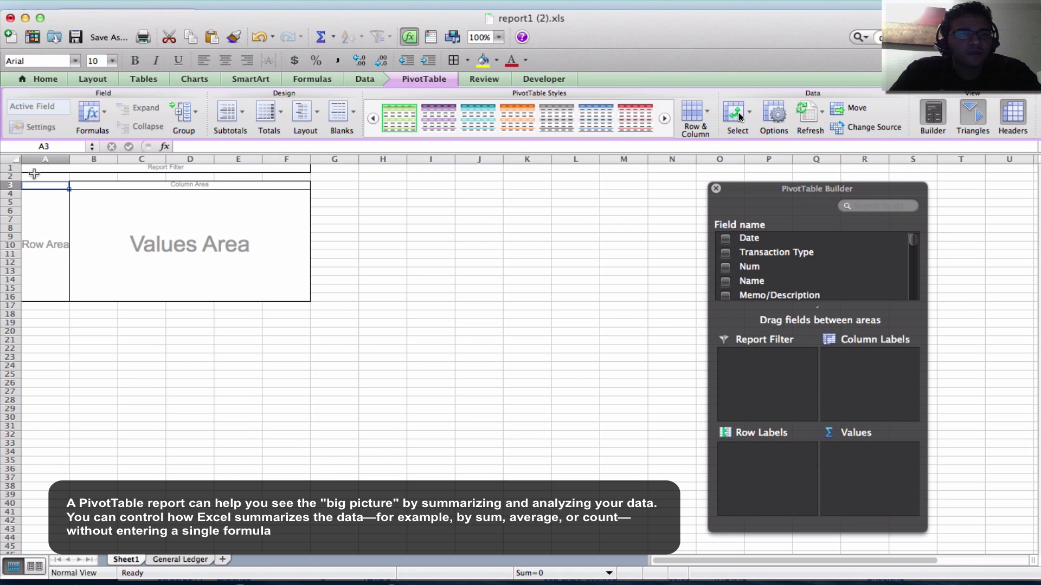
Zoom the new sheet to 200% and move the PivotTable Builder clear of the table.
{"action": "left_click", "coordinate": [10, 155]}
{"action": "key", "text": "Delete"}
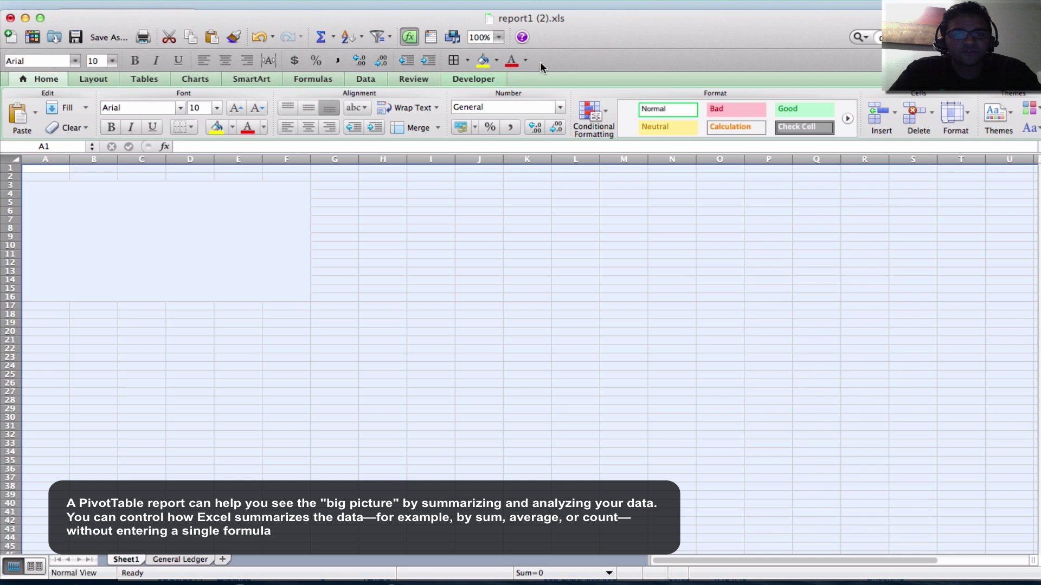
{"action": "left_click", "coordinate": [499, 38]}
{"action": "left_click", "coordinate": [490, 52]}
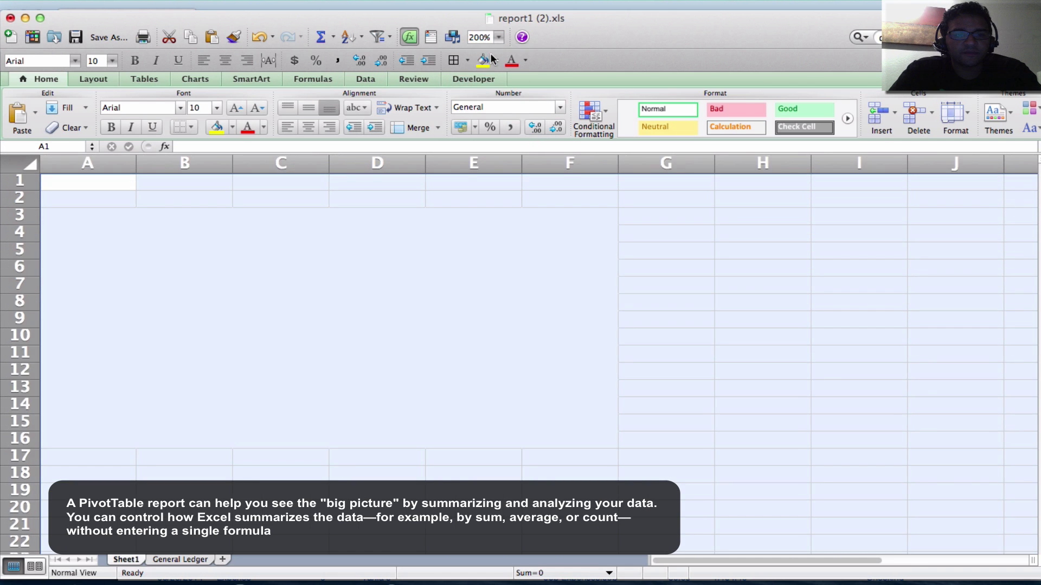
{"action": "left_click", "coordinate": [392, 279]}
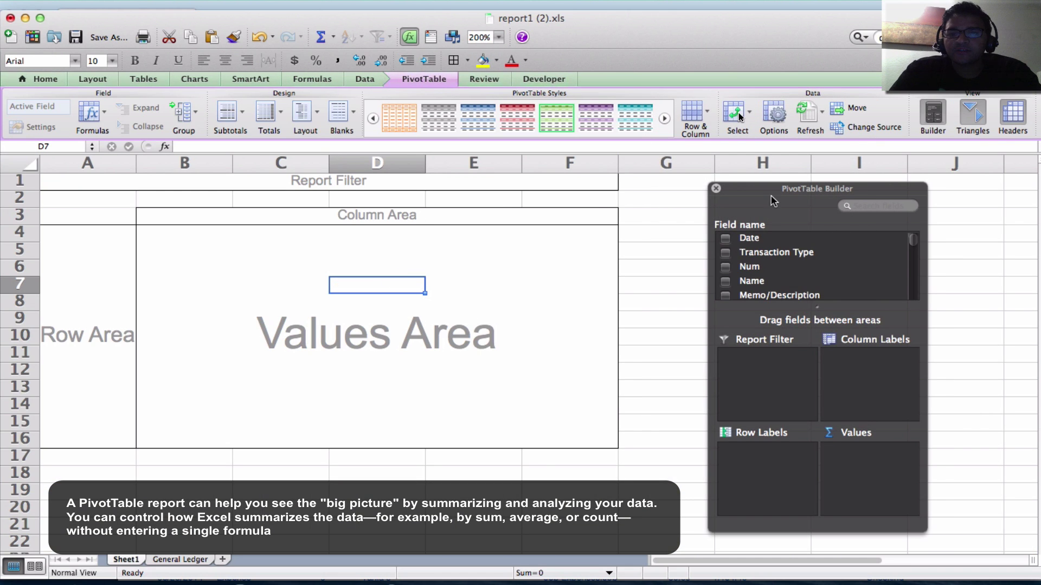
{"action": "left_click_drag", "start_coordinate": [763, 187], "coordinate": [704, 152]}
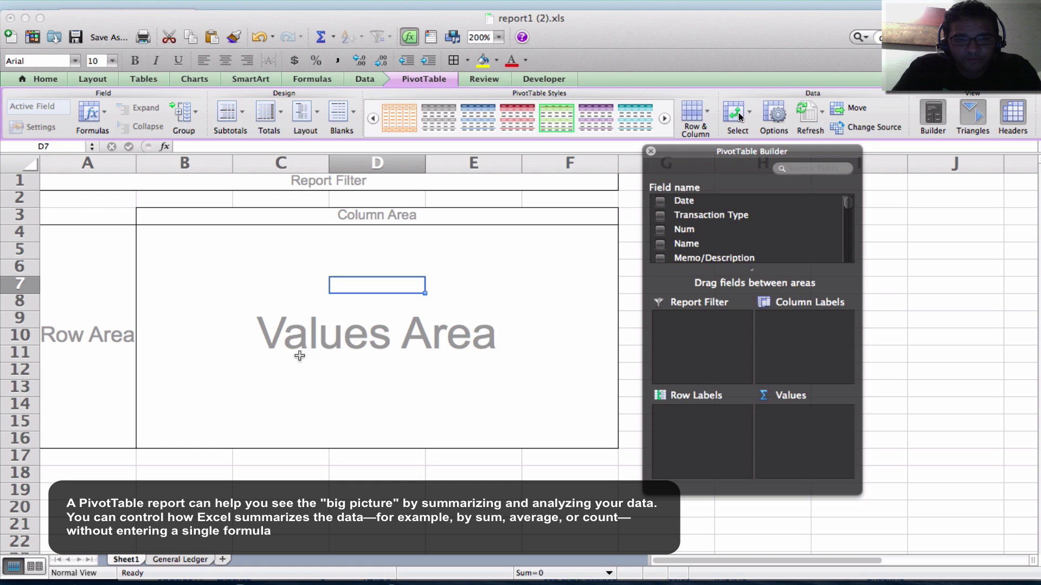
Check the General Ledger columns, then return to the PivotTable on Sheet1.
{"action": "left_click", "coordinate": [179, 560]}
{"action": "left_click", "coordinate": [239, 334]}
{"action": "scroll", "coordinate": [435, 325], "scroll_direction": "right", "scroll_amount": 5}
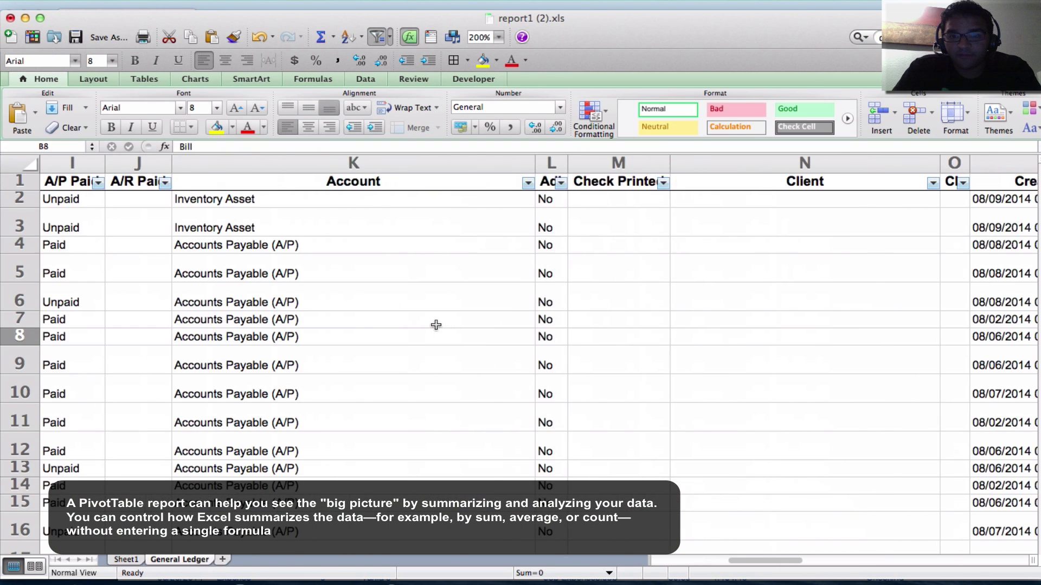
{"action": "scroll", "coordinate": [436, 325], "scroll_direction": "left", "scroll_amount": 5}
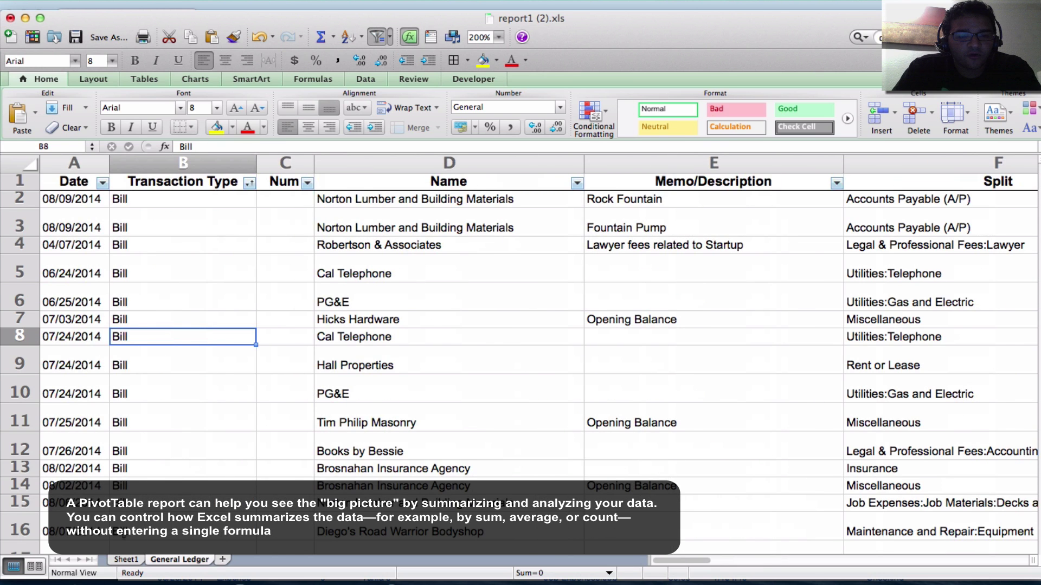
{"action": "left_click", "coordinate": [126, 561]}
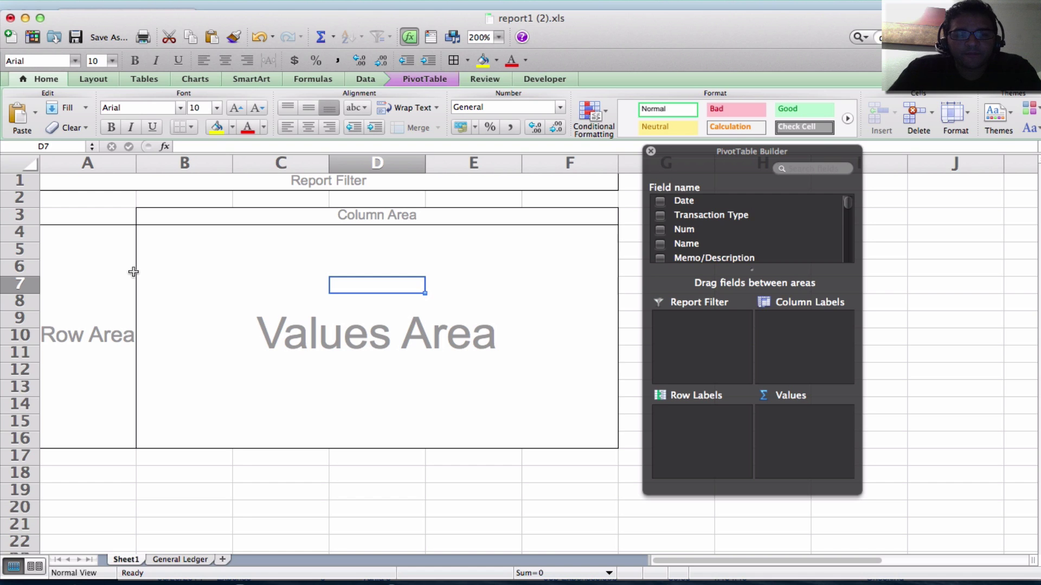
Put Name in Row Labels to list customers and vendors, and Transaction Type in Report Filter.
{"action": "left_click", "coordinate": [693, 245]}
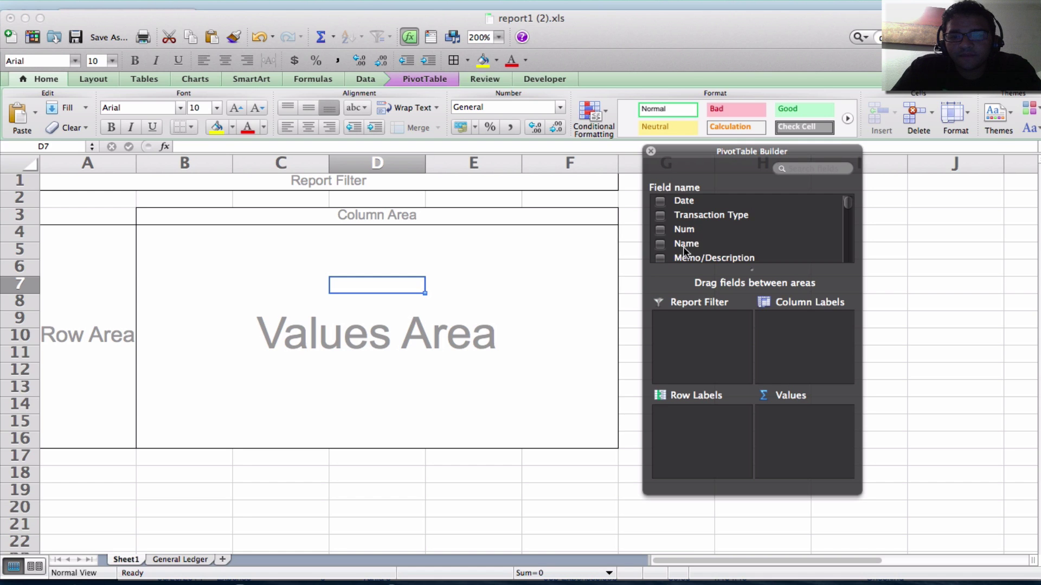
{"action": "left_click_drag", "start_coordinate": [683, 246], "coordinate": [704, 441]}
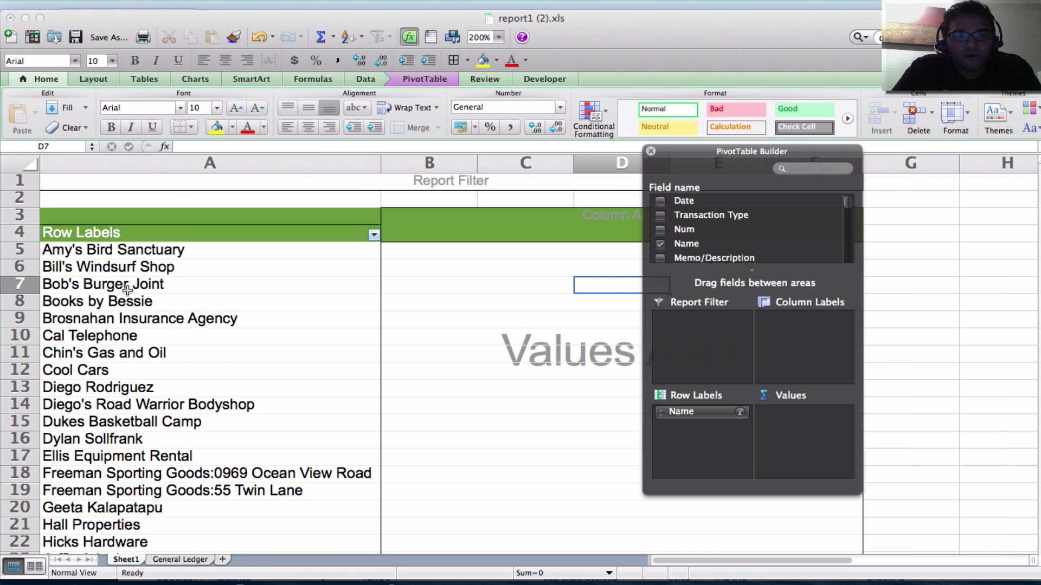
{"action": "scroll", "coordinate": [135, 304], "scroll_direction": "down", "scroll_amount": 5}
{"action": "scroll", "coordinate": [128, 290], "scroll_direction": "right", "scroll_amount": 2}
{"action": "scroll", "coordinate": [127, 290], "scroll_direction": "left", "scroll_amount": 2}
{"action": "scroll", "coordinate": [127, 290], "scroll_direction": "down", "scroll_amount": 2}
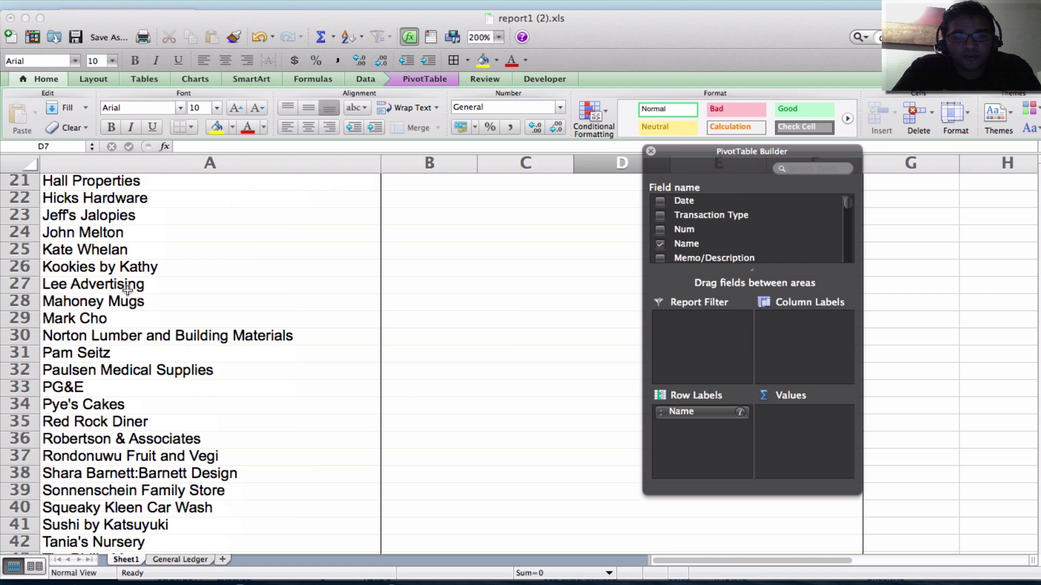
{"action": "scroll", "coordinate": [127, 290], "scroll_direction": "up", "scroll_amount": 7}
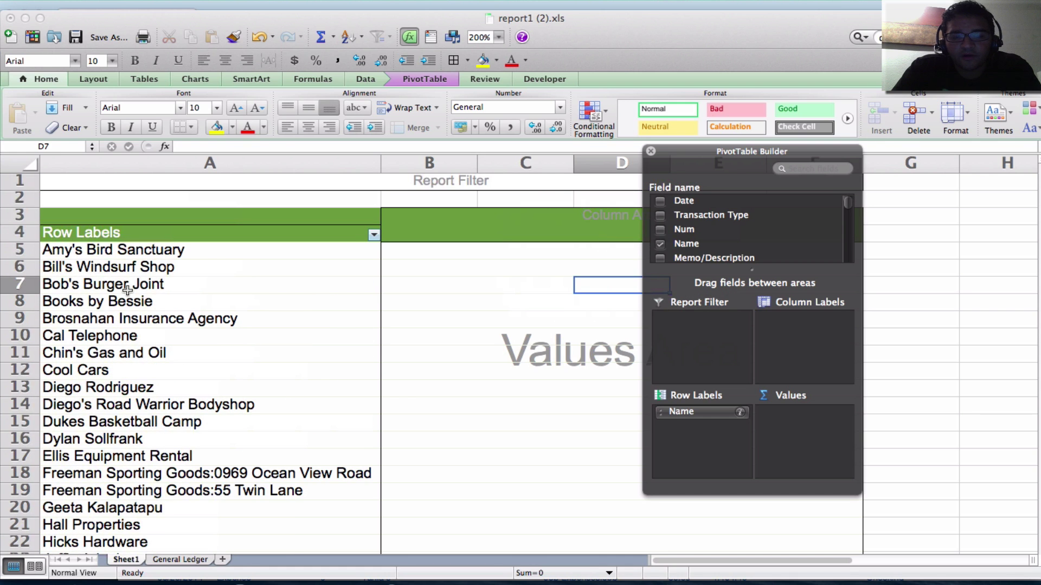
{"action": "left_click", "coordinate": [718, 216]}
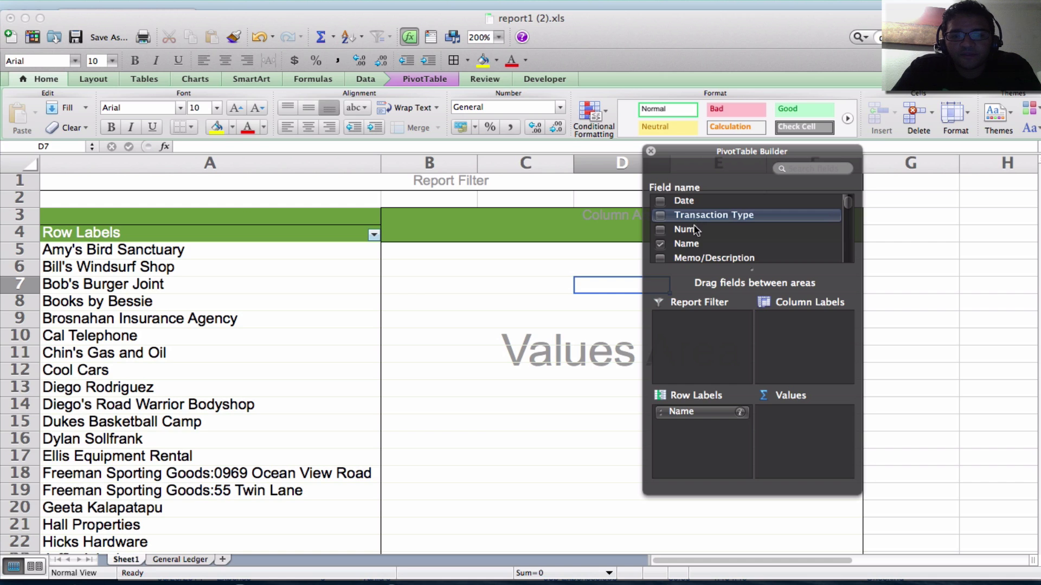
{"action": "left_click_drag", "start_coordinate": [695, 230], "coordinate": [706, 332]}
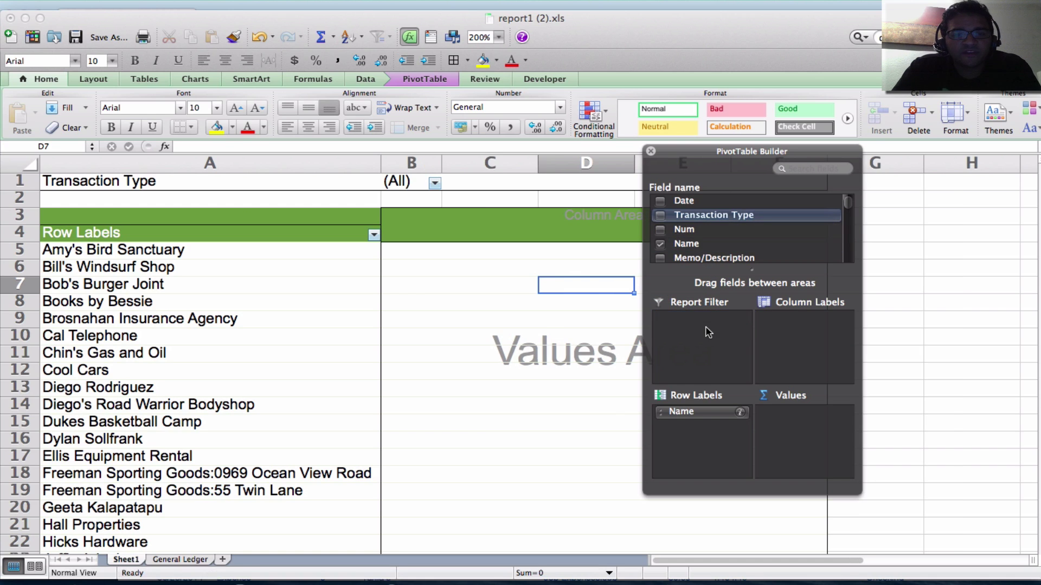
Filter Transaction Type to Invoice only, leaving 19 customer names and a Grand Total.
{"action": "left_click", "coordinate": [435, 183]}
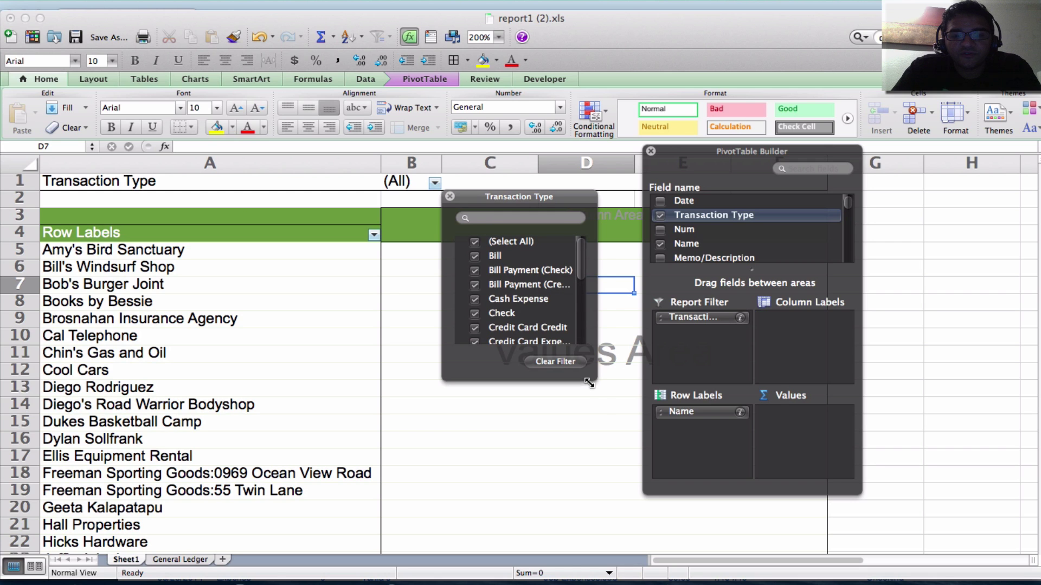
{"action": "left_click_drag", "start_coordinate": [589, 383], "coordinate": [594, 552]}
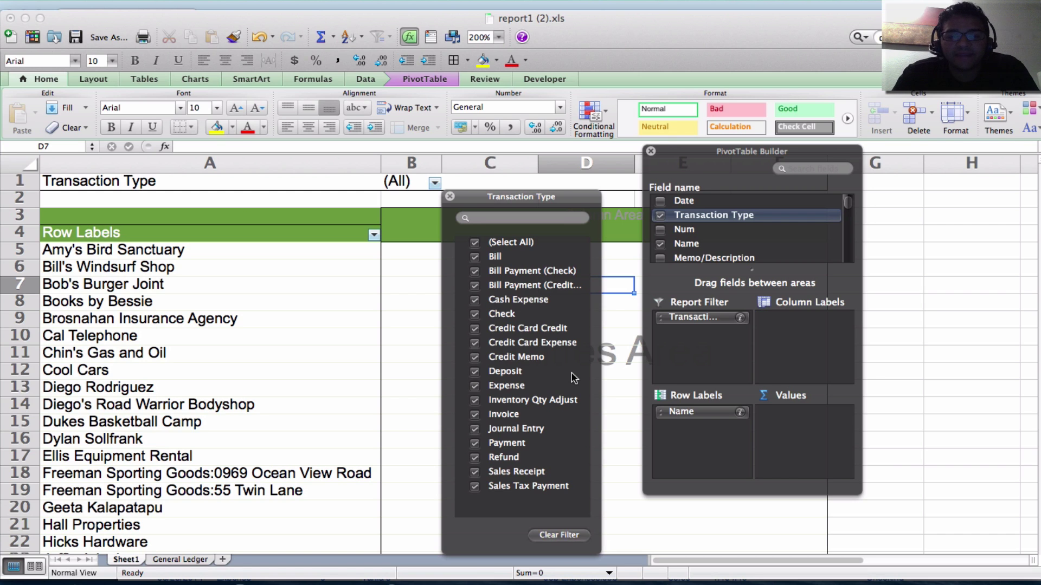
{"action": "left_click", "coordinate": [475, 244]}
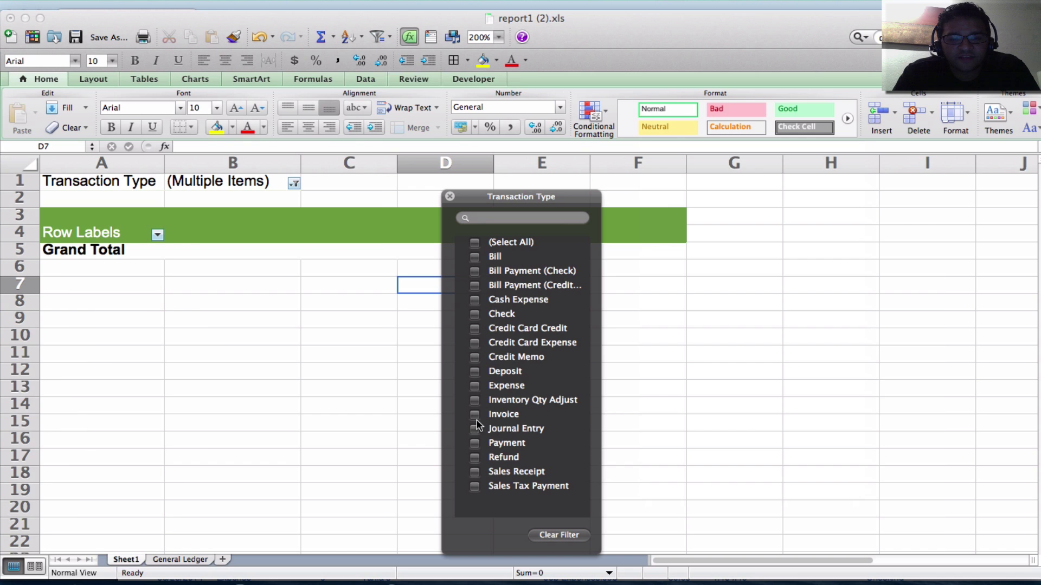
{"action": "left_click", "coordinate": [475, 415]}
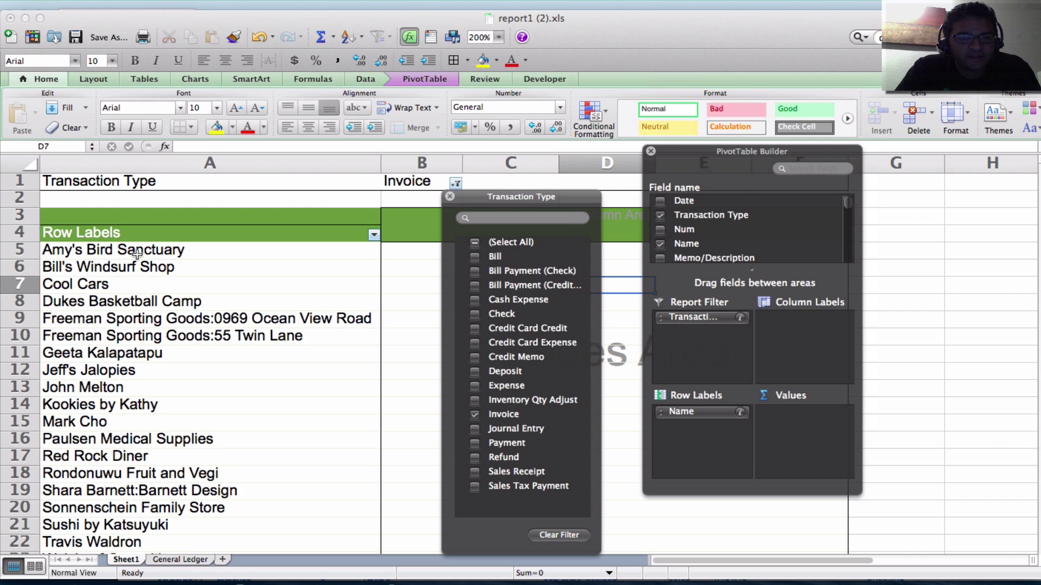
{"action": "left_click_drag", "start_coordinate": [126, 247], "coordinate": [152, 217]}
{"action": "left_click", "coordinate": [154, 302]}
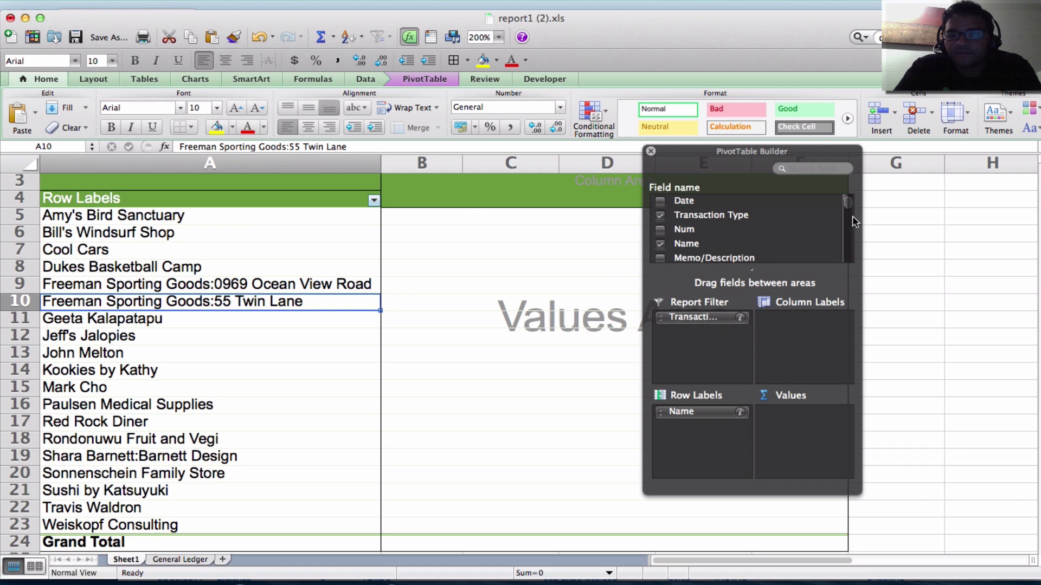
Place Product/Service in Row Labels below Name, nesting items like Gardening under each customer.
{"action": "left_click_drag", "start_coordinate": [849, 213], "coordinate": [851, 233]}
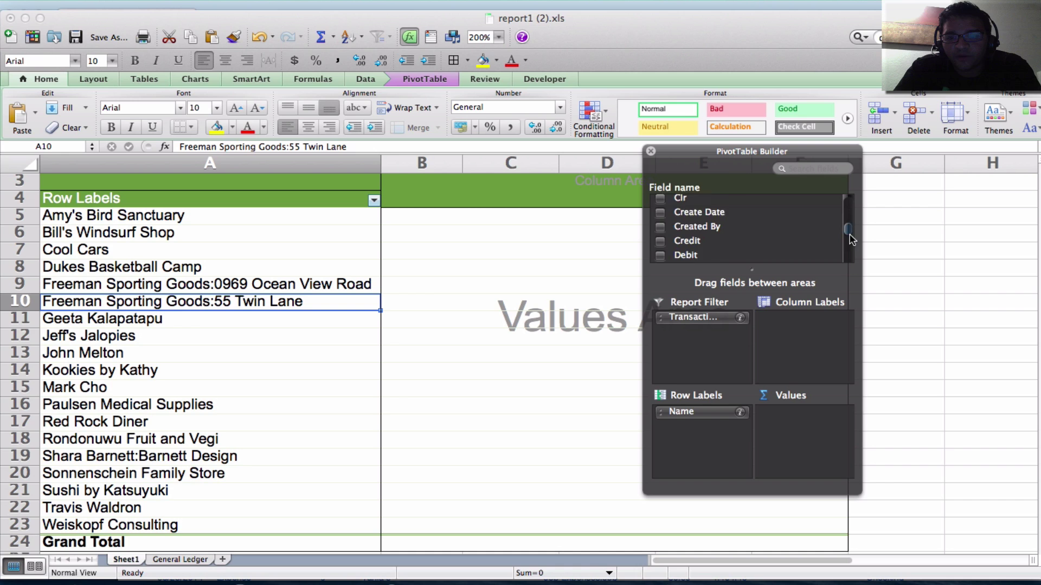
{"action": "scroll", "coordinate": [849, 238], "scroll_direction": "down", "scroll_amount": 5}
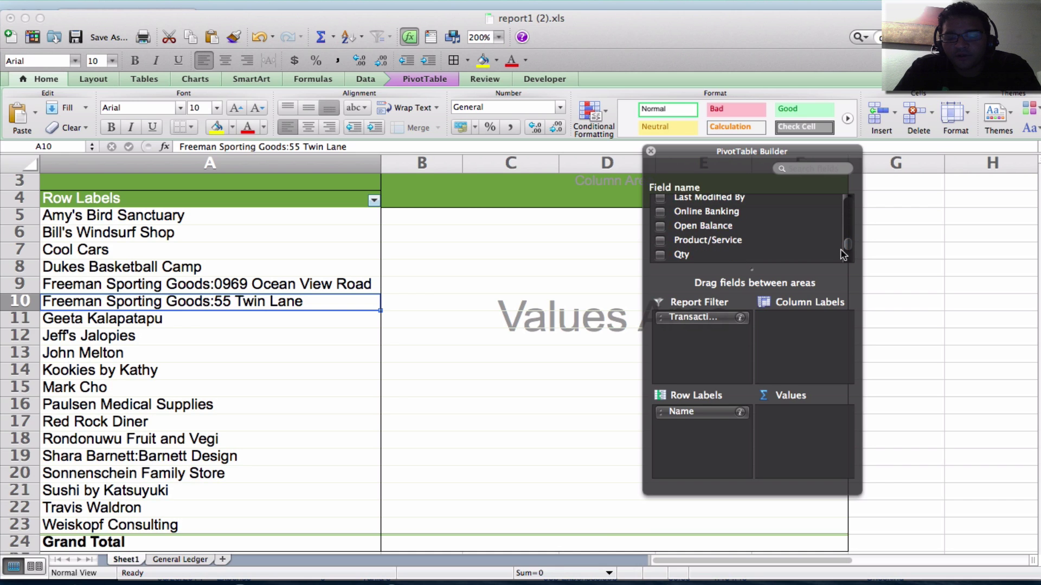
{"action": "left_click", "coordinate": [721, 243]}
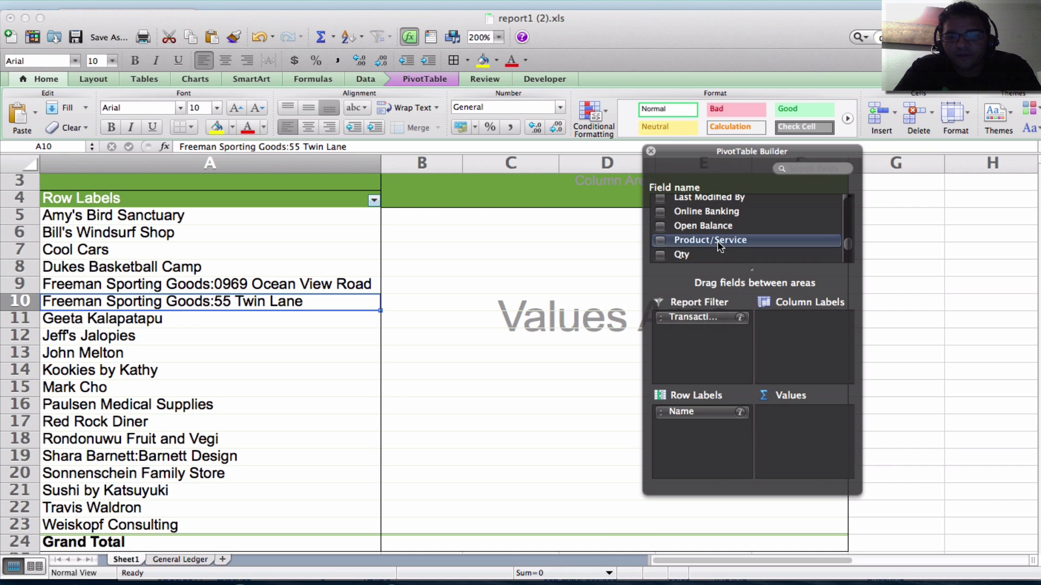
{"action": "left_click", "coordinate": [660, 240]}
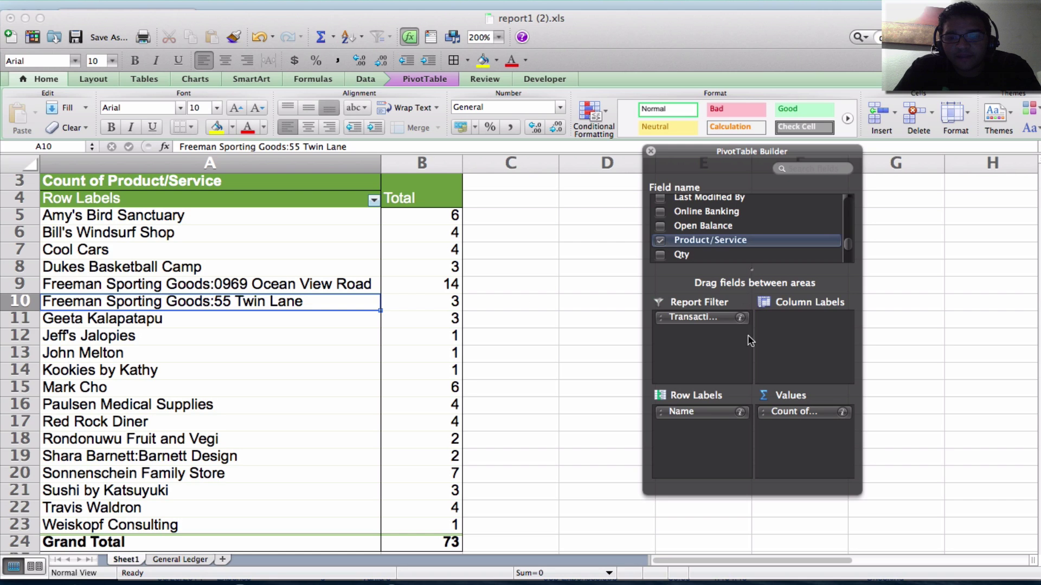
{"action": "left_click_drag", "start_coordinate": [791, 415], "coordinate": [702, 429]}
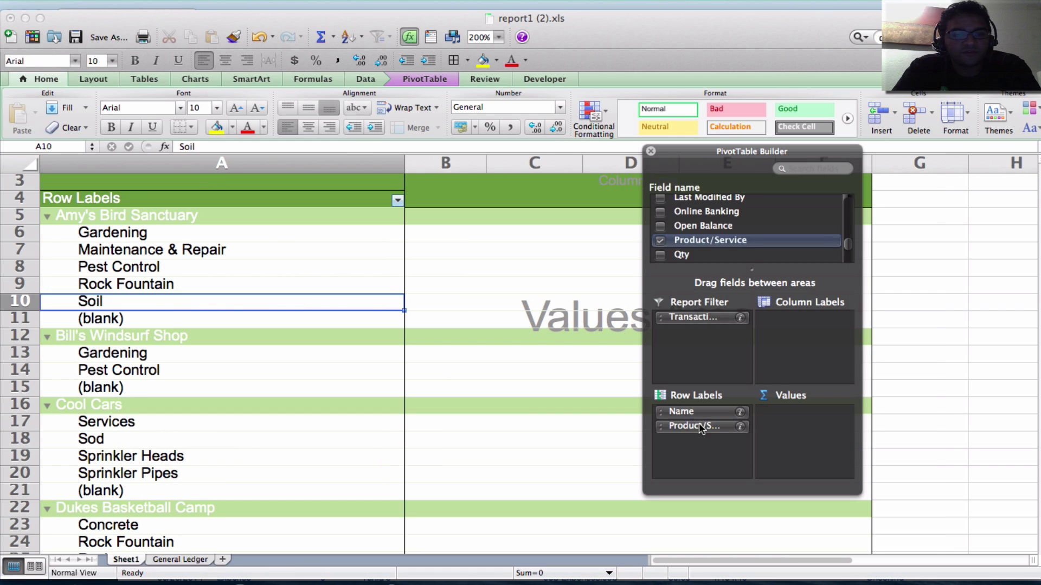
{"action": "left_click", "coordinate": [88, 216]}
{"action": "left_click", "coordinate": [113, 236]}
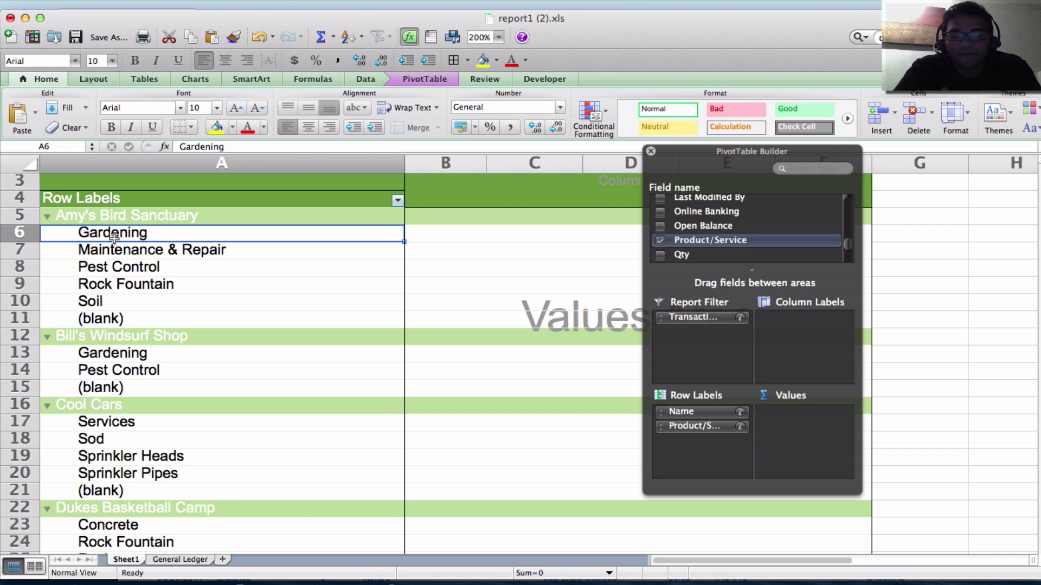
Add Qty to Values as Count of Qty, showing 6 for Amy's Bird Sanctuary.
{"action": "left_click_drag", "start_coordinate": [707, 153], "coordinate": [904, 173]}
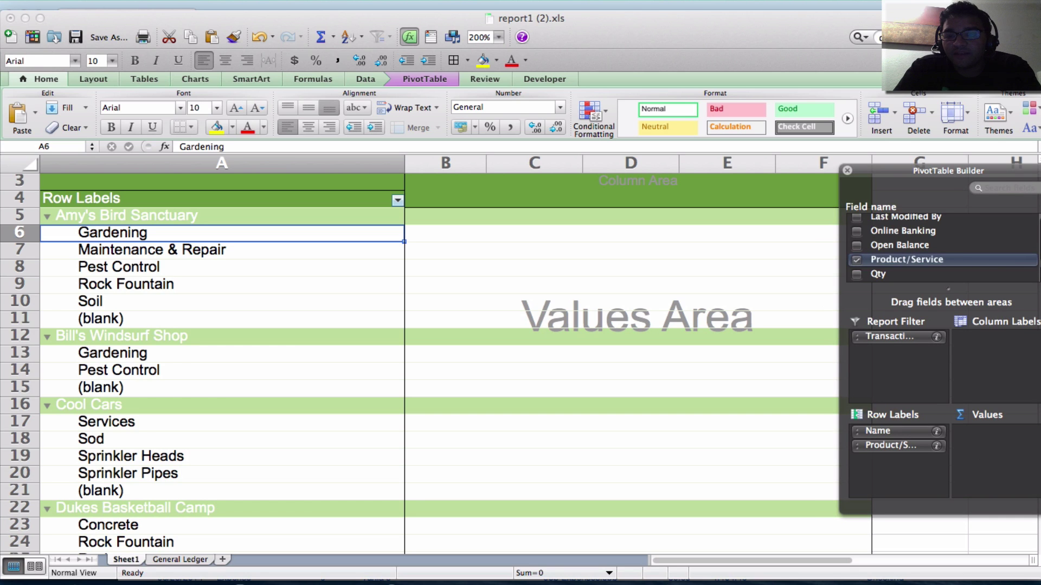
{"action": "scroll", "coordinate": [942, 247], "scroll_direction": "down", "scroll_amount": 3}
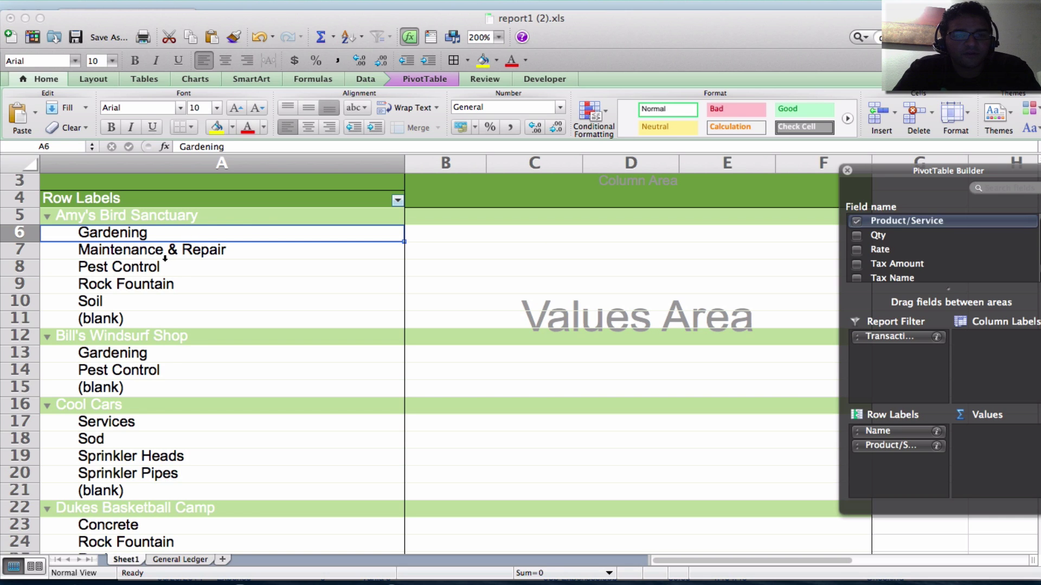
{"action": "left_click", "coordinate": [879, 240]}
{"action": "left_click", "coordinate": [858, 237]}
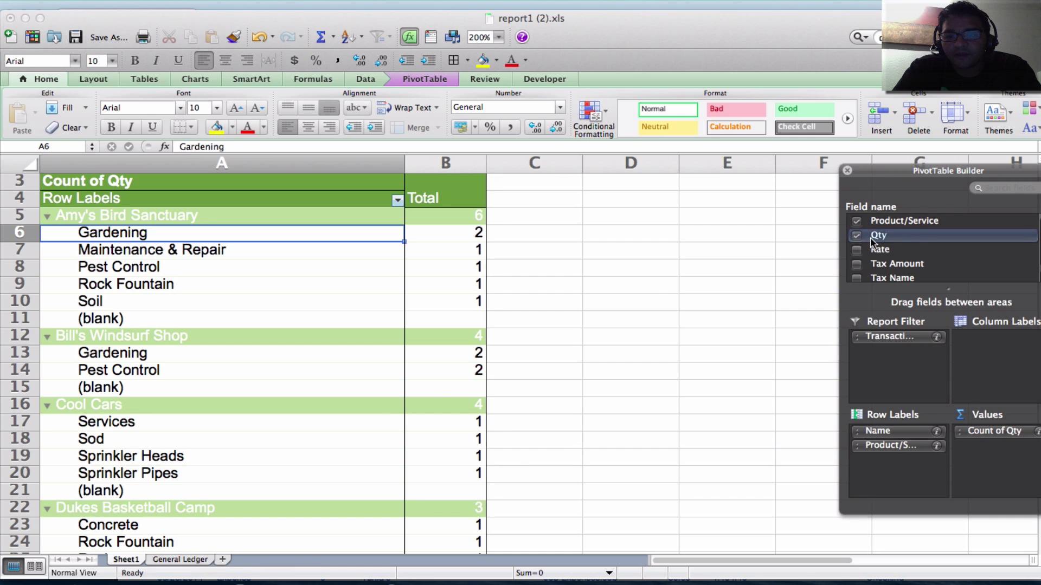
{"action": "left_click_drag", "start_coordinate": [869, 238], "coordinate": [983, 271]}
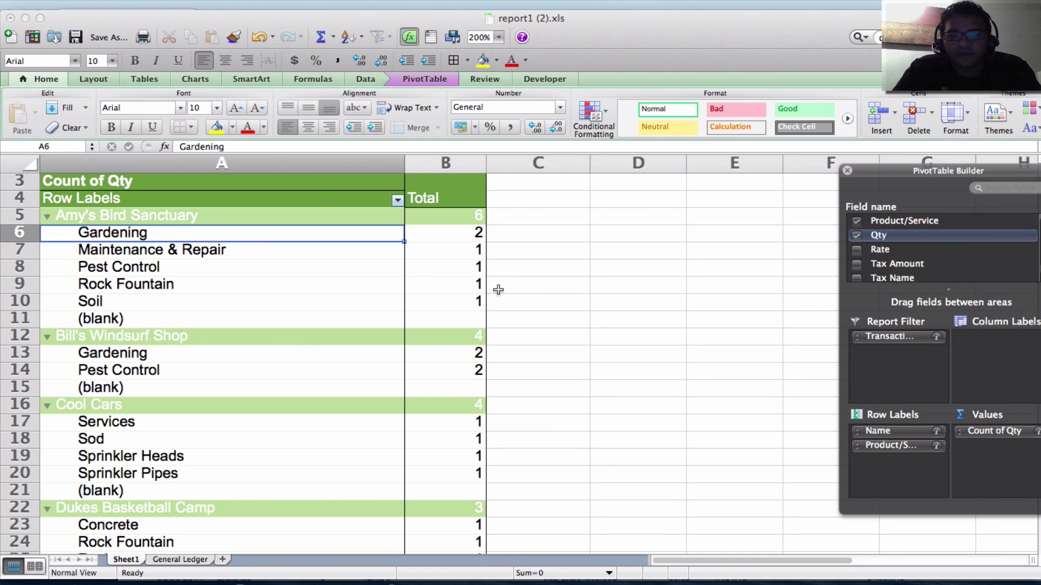
{"action": "left_click", "coordinate": [985, 432]}
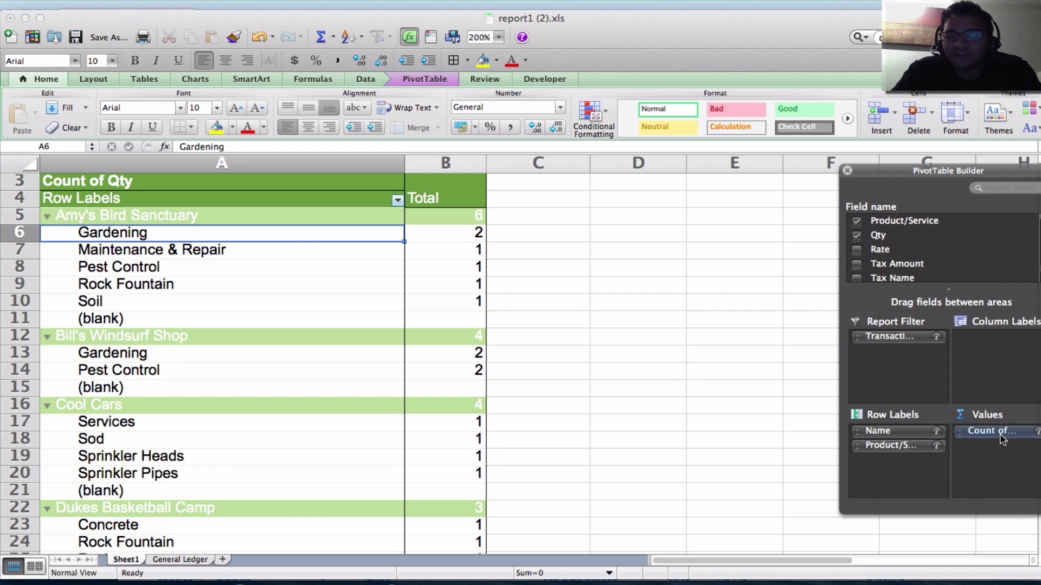
Switch the Qty value field from Count to Sum, giving -26 for Amy's Bird Sanctuary.
{"action": "left_click", "coordinate": [1036, 432]}
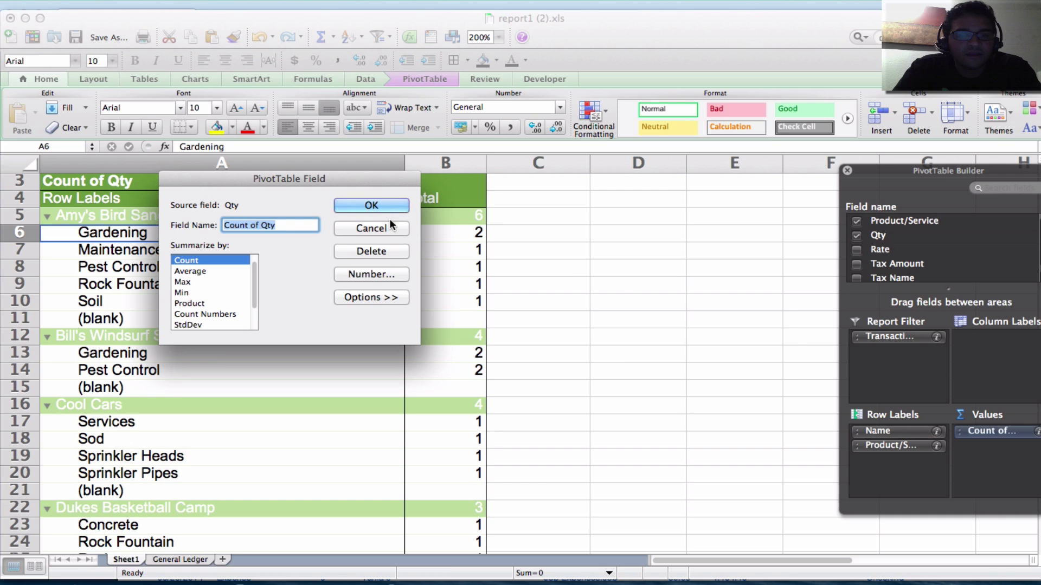
{"action": "left_click_drag", "start_coordinate": [317, 178], "coordinate": [701, 241]}
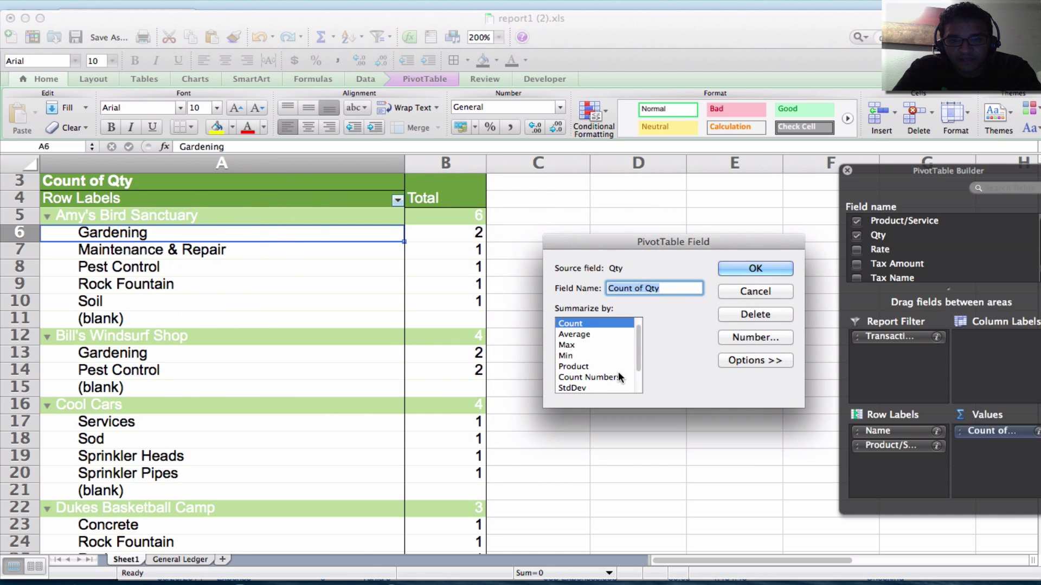
{"action": "scroll", "coordinate": [621, 378], "scroll_direction": "up", "scroll_amount": 1}
{"action": "left_click", "coordinate": [576, 324]}
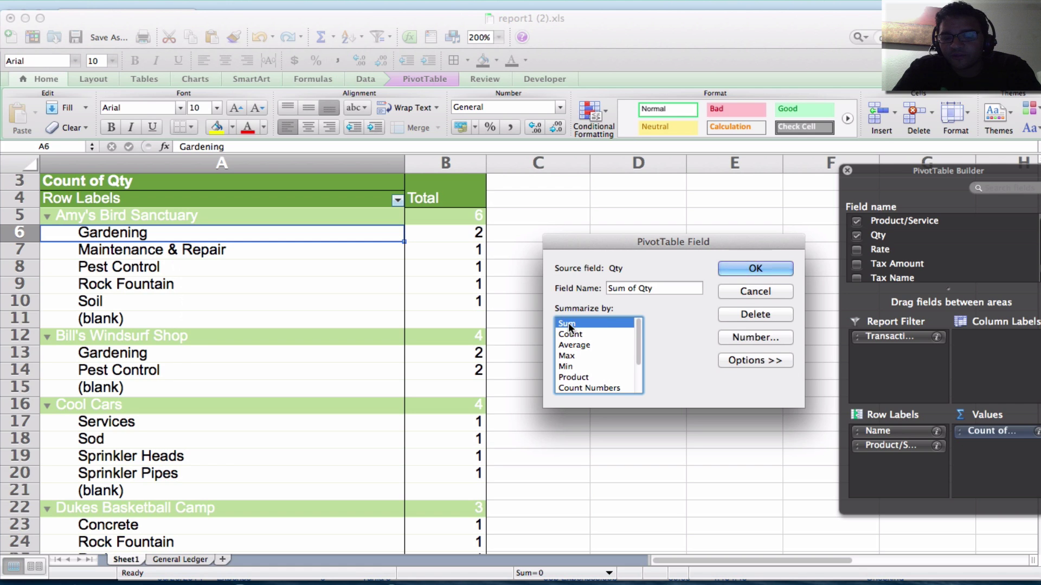
{"action": "left_click", "coordinate": [761, 269]}
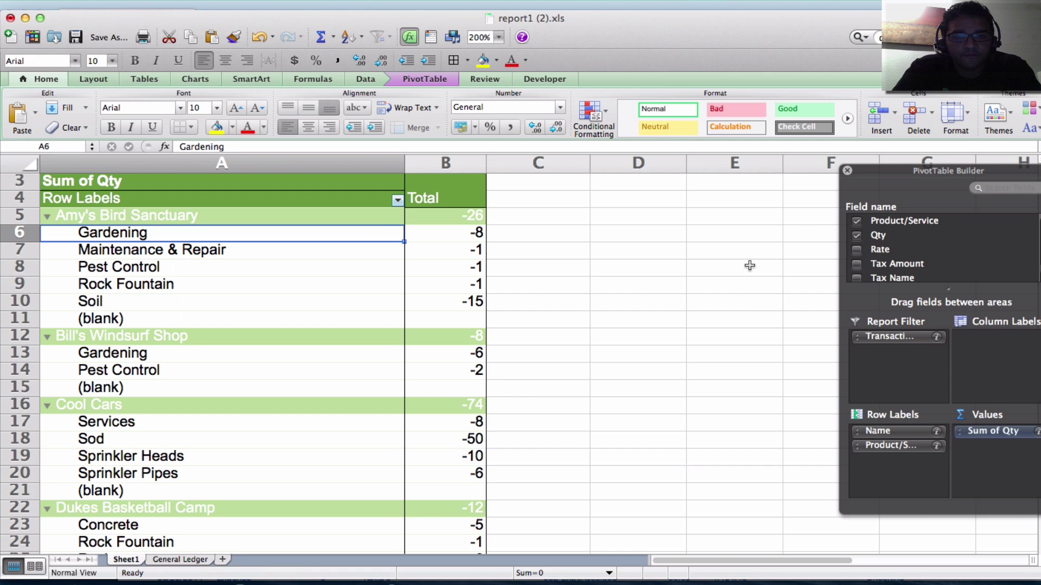
{"action": "scroll", "coordinate": [429, 268], "scroll_direction": "down", "scroll_amount": 5}
{"action": "scroll", "coordinate": [430, 269], "scroll_direction": "down", "scroll_amount": 4}
{"action": "scroll", "coordinate": [430, 269], "scroll_direction": "right", "scroll_amount": 1}
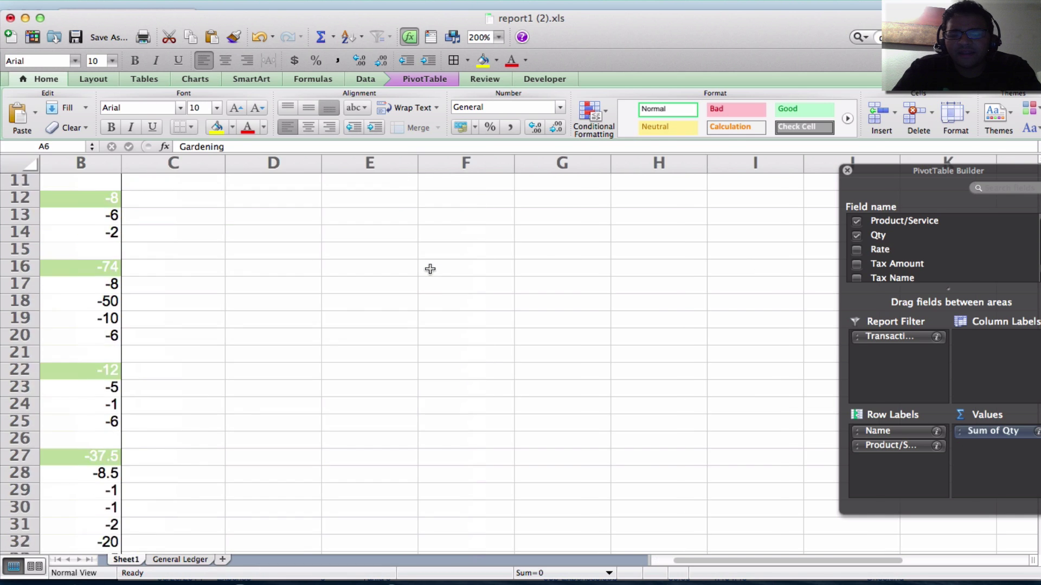
{"action": "scroll", "coordinate": [430, 269], "scroll_direction": "left", "scroll_amount": 1}
{"action": "scroll", "coordinate": [430, 268], "scroll_direction": "up", "scroll_amount": 4}
{"action": "scroll", "coordinate": [430, 268], "scroll_direction": "up", "scroll_amount": 5}
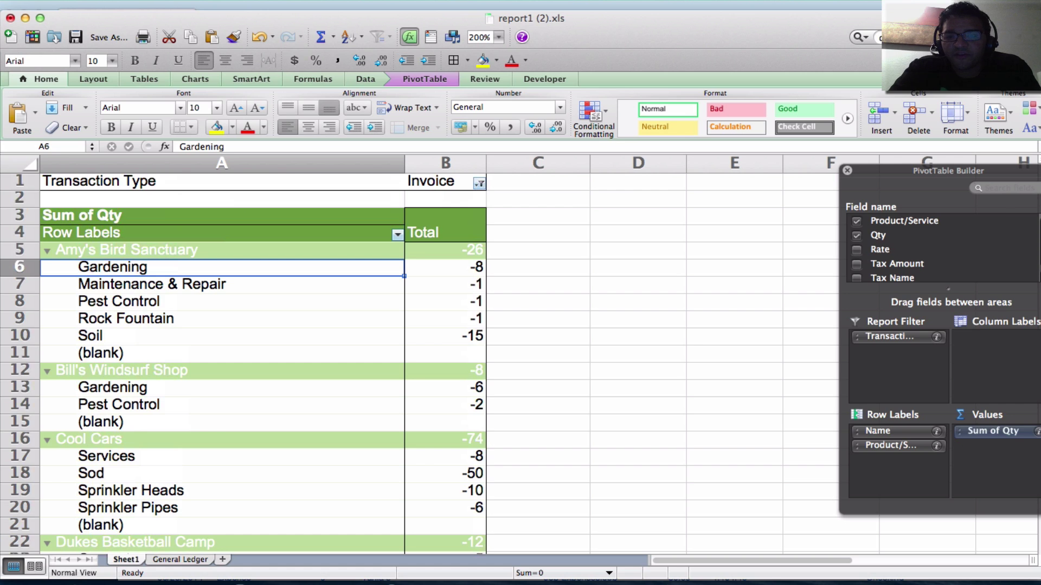
Add Date to the PivotTable and move it into Column Labels.
{"action": "scroll", "coordinate": [943, 249], "scroll_direction": "up", "scroll_amount": 3}
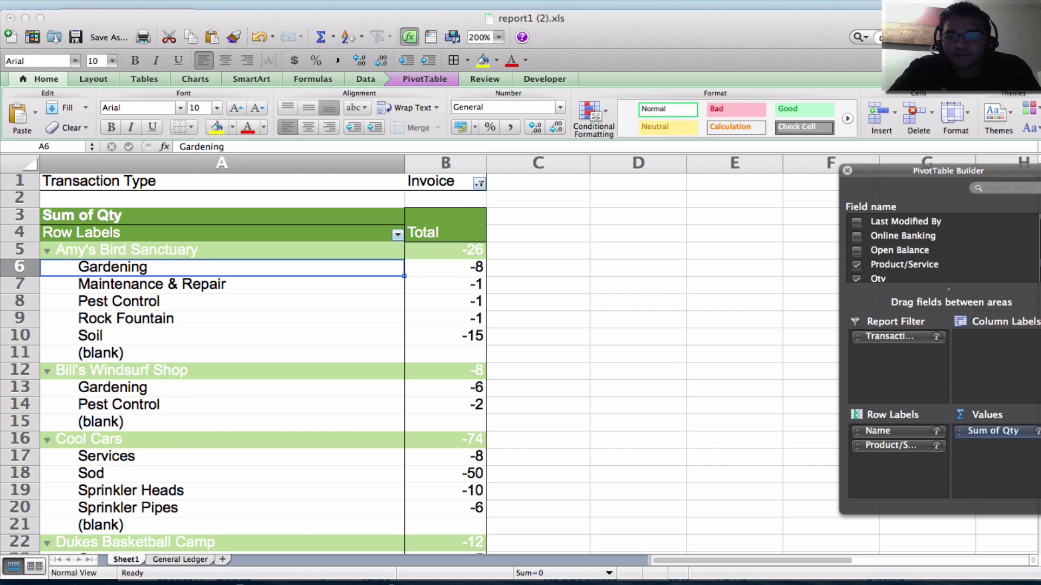
{"action": "scroll", "coordinate": [1038, 250], "scroll_direction": "up", "scroll_amount": 10}
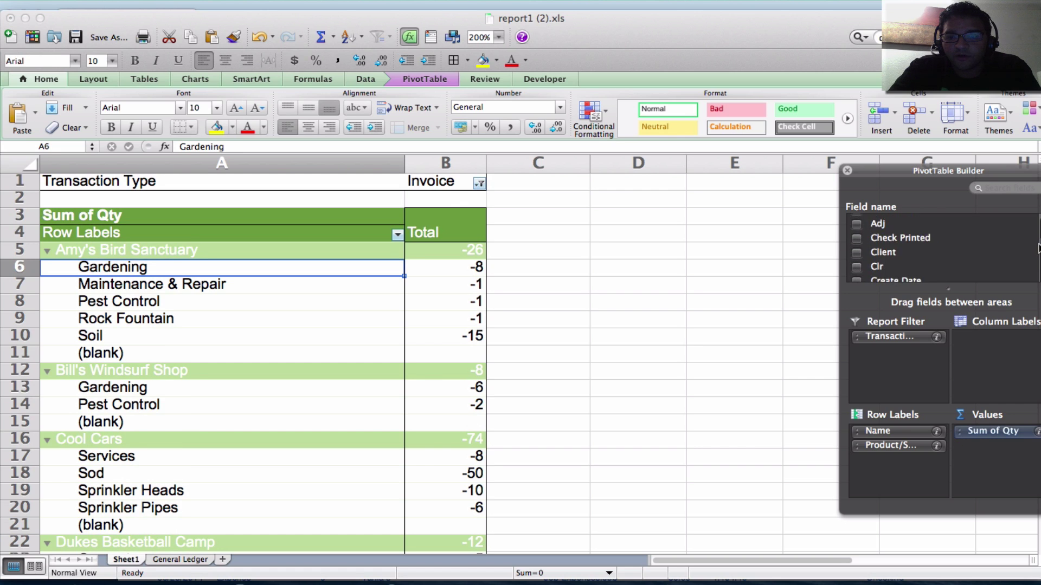
{"action": "scroll", "coordinate": [1038, 249], "scroll_direction": "up", "scroll_amount": 10}
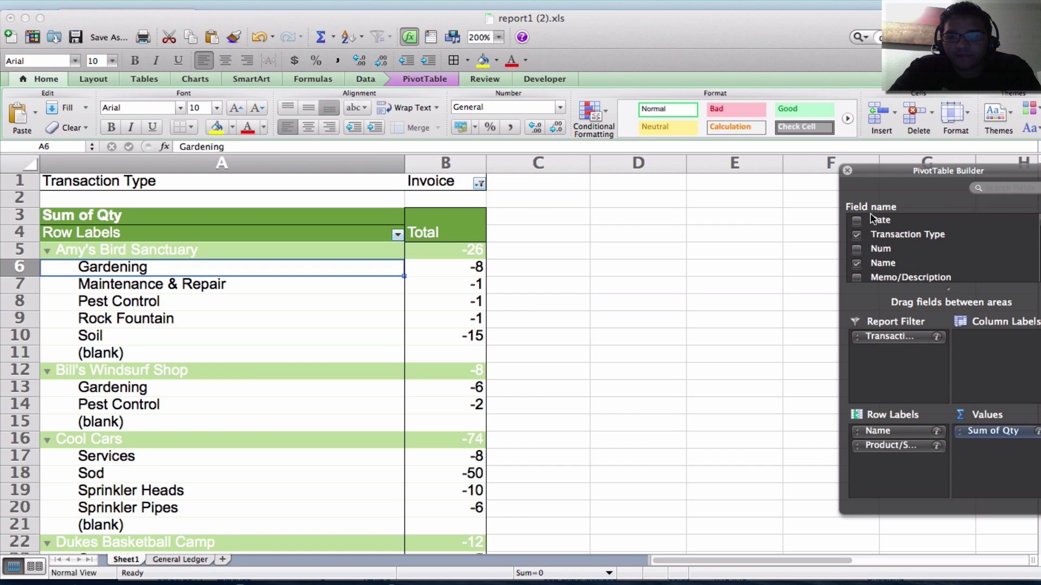
{"action": "left_click", "coordinate": [855, 221]}
{"action": "scroll", "coordinate": [884, 232], "scroll_direction": "down", "scroll_amount": 10}
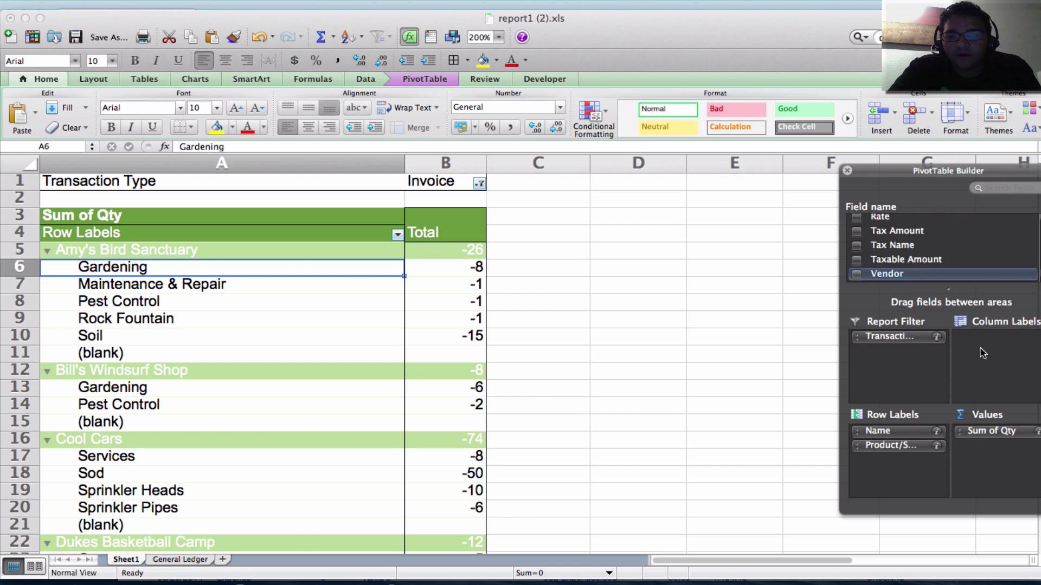
{"action": "scroll", "coordinate": [922, 250], "scroll_direction": "up", "scroll_amount": 10}
{"action": "left_click", "coordinate": [858, 220]}
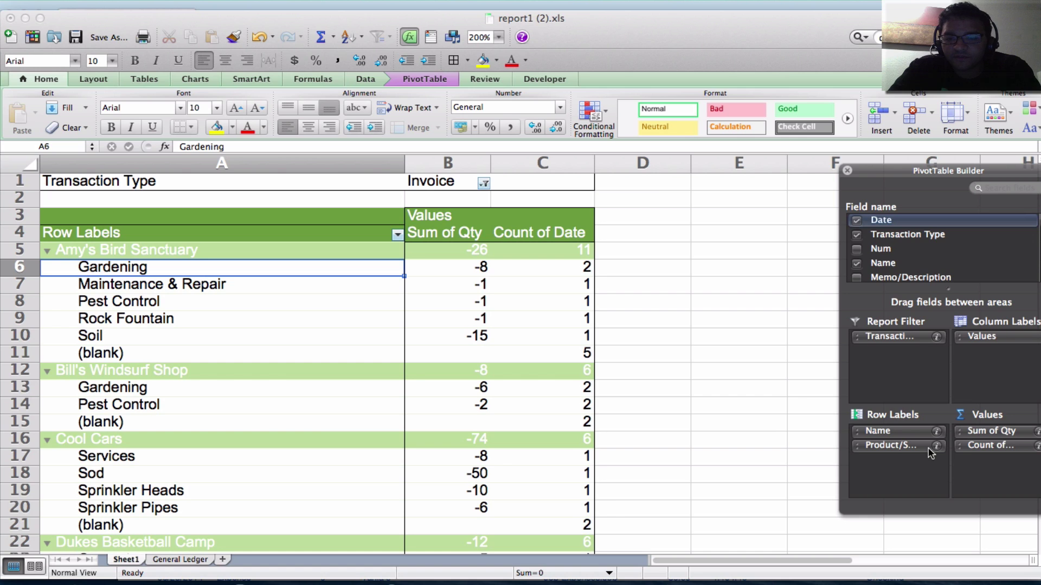
{"action": "left_click_drag", "start_coordinate": [1013, 446], "coordinate": [1009, 373]}
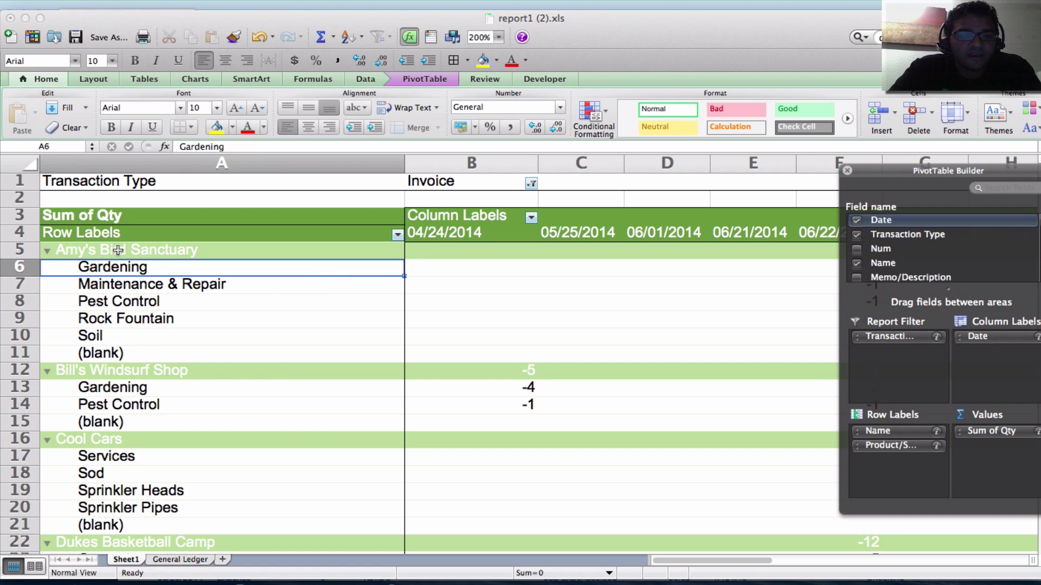
Review the date columns from 04/24/2014 and move the field panel off the customer names.
{"action": "left_click", "coordinate": [119, 250]}
{"action": "left_click", "coordinate": [119, 267]}
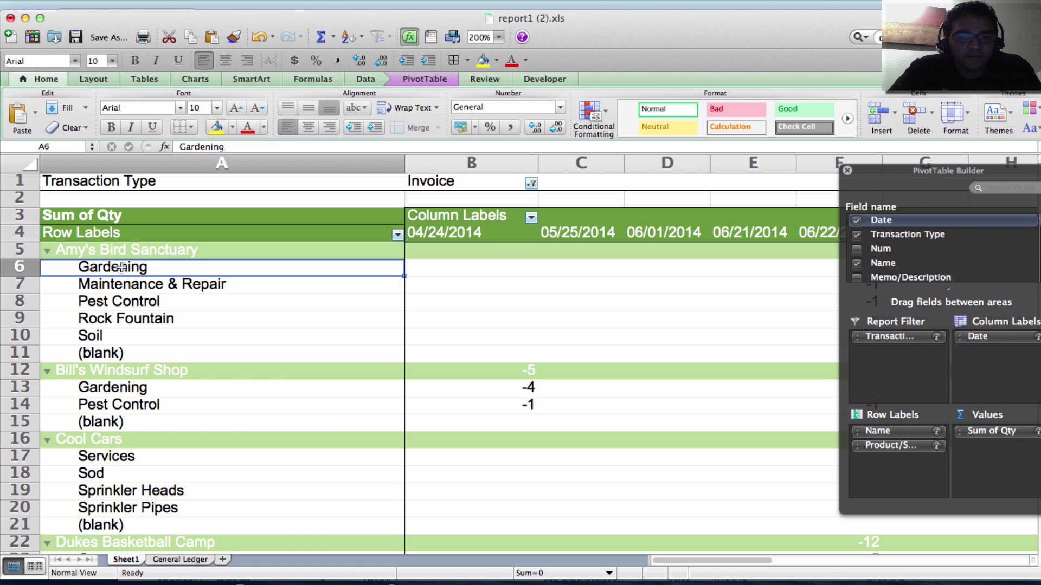
{"action": "left_click", "coordinate": [458, 236]}
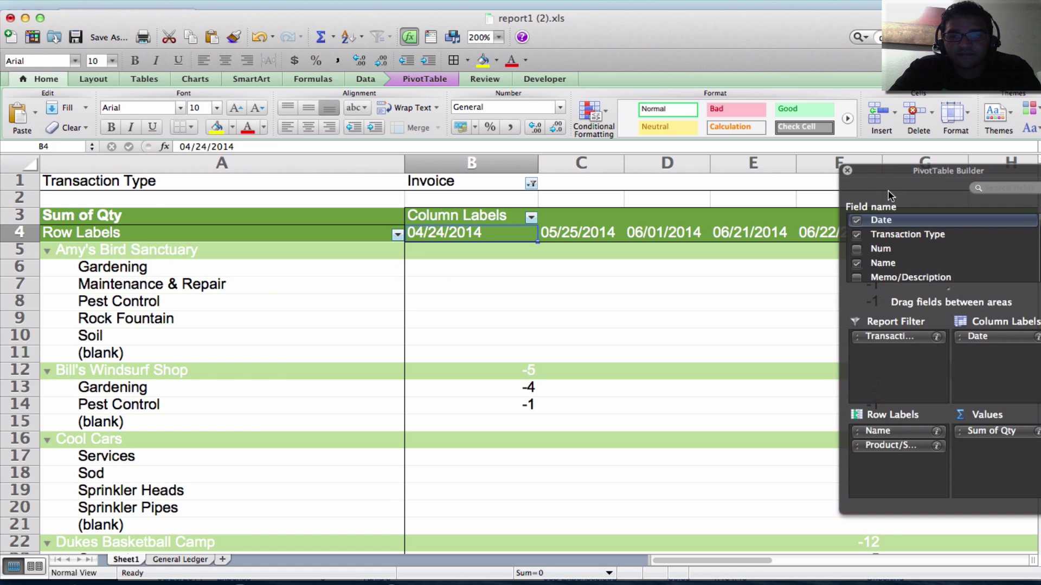
{"action": "left_click_drag", "start_coordinate": [891, 180], "coordinate": [272, 168]}
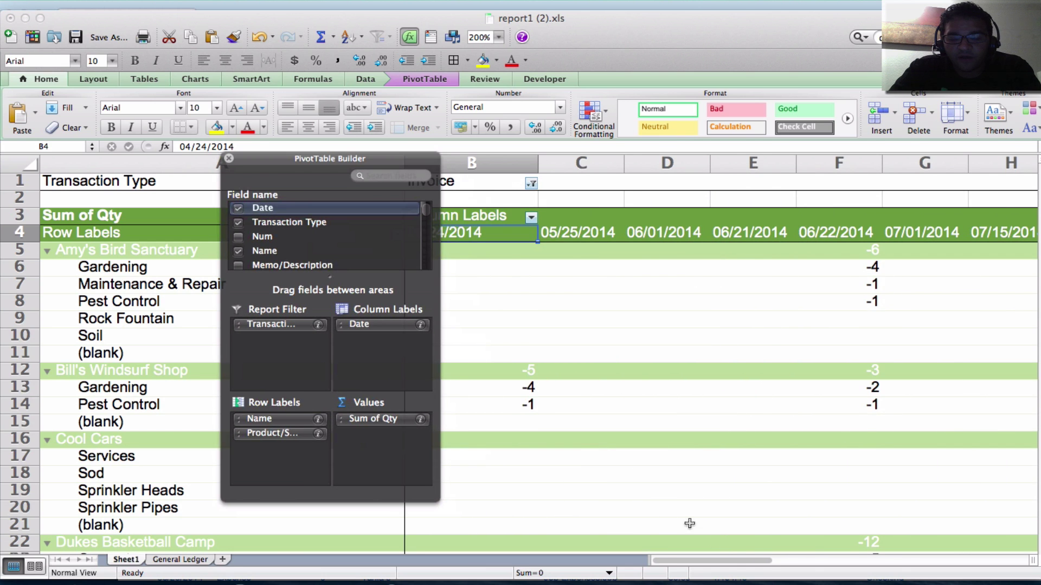
{"action": "left_click", "coordinate": [730, 557]}
{"action": "left_click_drag", "start_coordinate": [730, 557], "coordinate": [673, 546]}
{"action": "left_click_drag", "start_coordinate": [329, 183], "coordinate": [881, 148]}
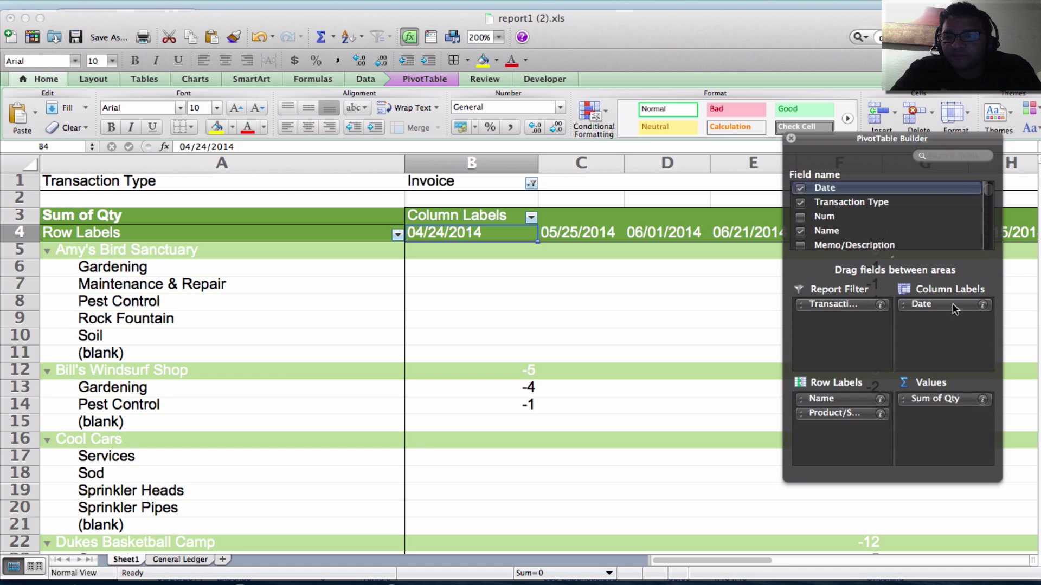
Make Date a report filter limited to 03/26, 04/07, 04/24, 05/07, 05/15 and 05/25/2014.
{"action": "left_click_drag", "start_coordinate": [942, 303], "coordinate": [847, 333]}
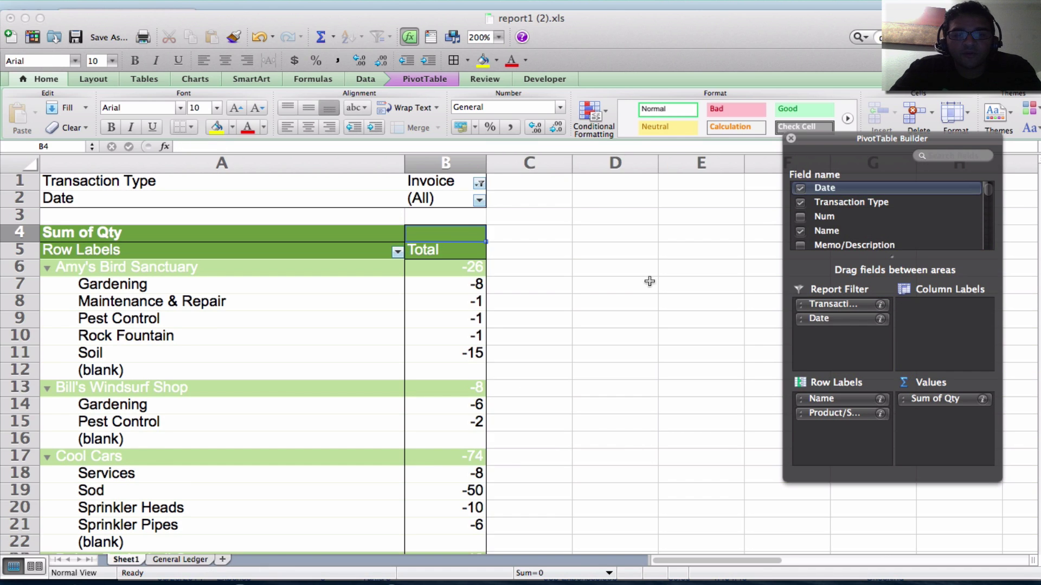
{"action": "left_click", "coordinate": [479, 200]}
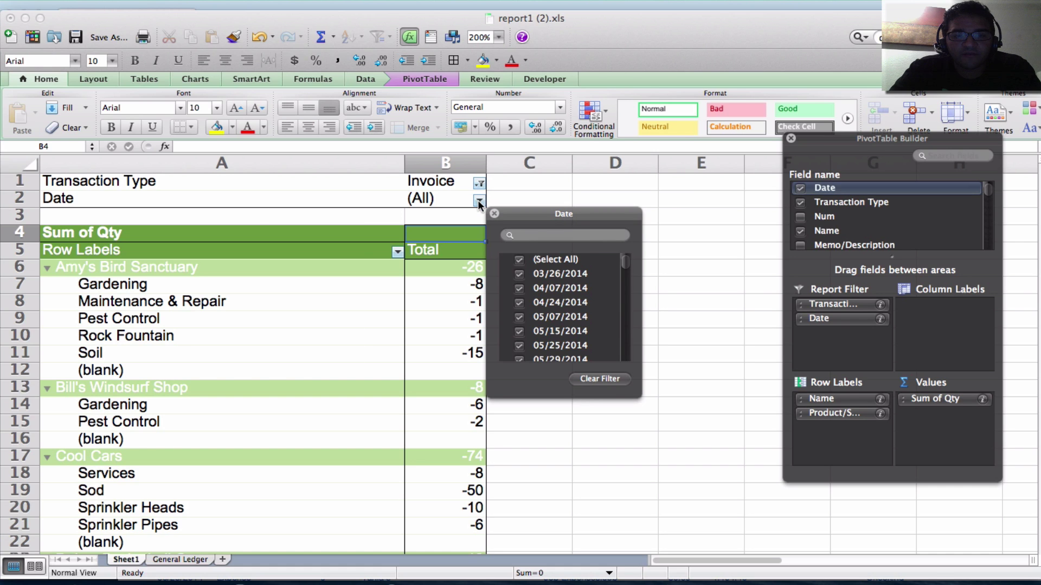
{"action": "left_click_drag", "start_coordinate": [636, 394], "coordinate": [646, 579]}
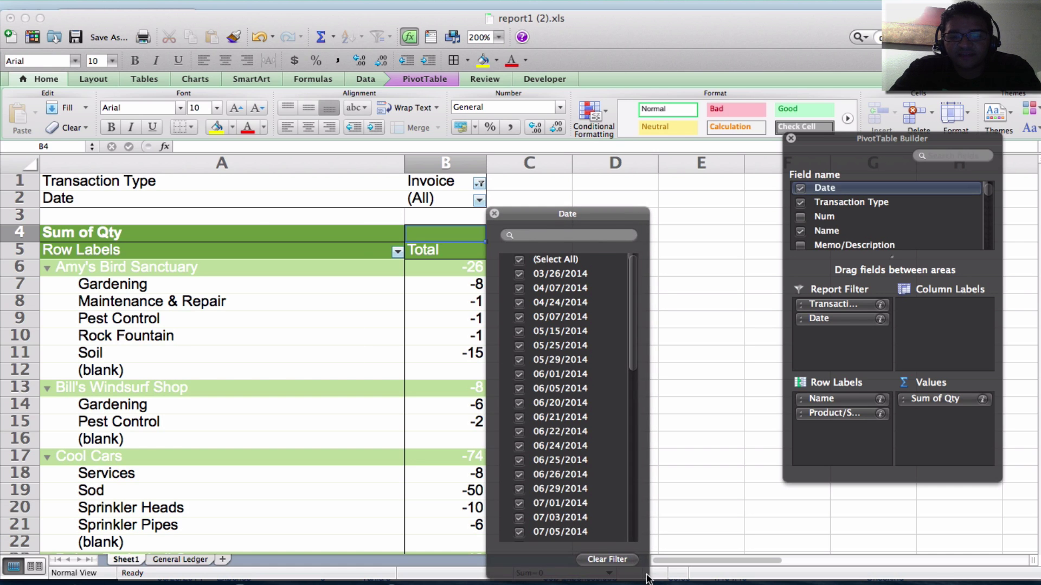
{"action": "left_click", "coordinate": [518, 260]}
{"action": "left_click", "coordinate": [519, 274]}
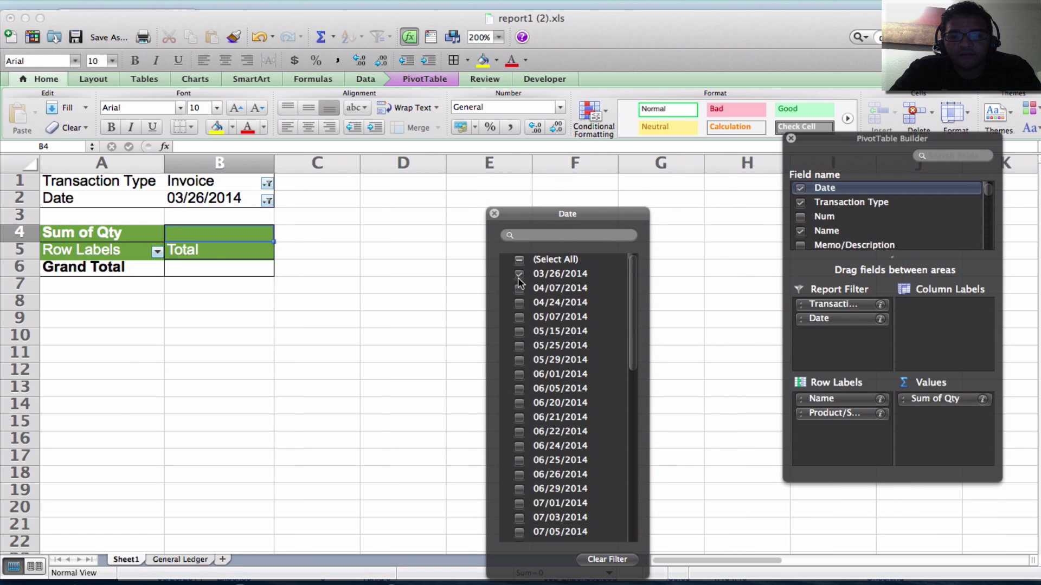
{"action": "left_click", "coordinate": [518, 289]}
{"action": "left_click", "coordinate": [518, 303]}
{"action": "left_click", "coordinate": [520, 317]}
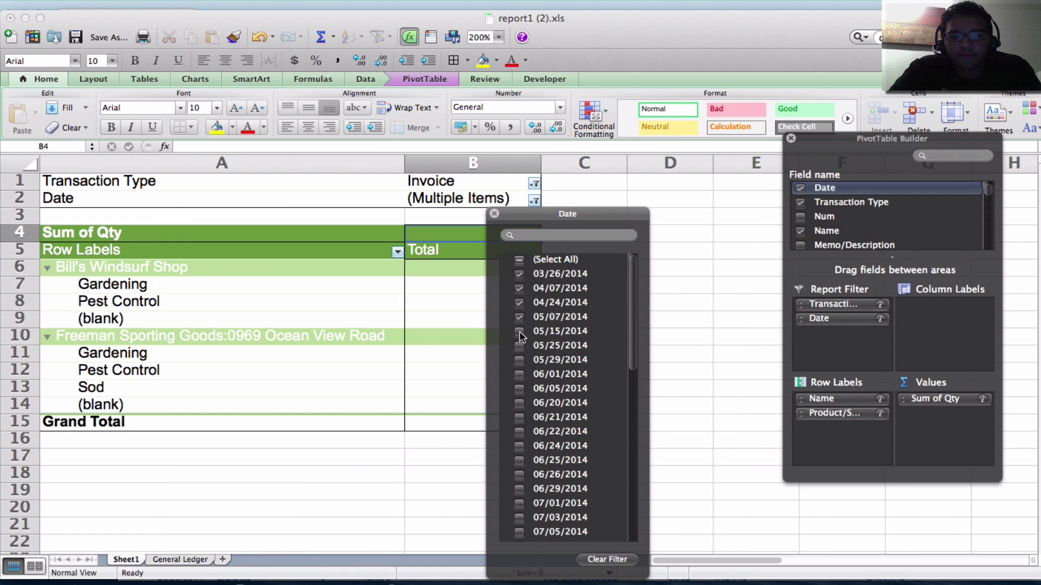
{"action": "left_click", "coordinate": [519, 331]}
{"action": "left_click", "coordinate": [519, 346]}
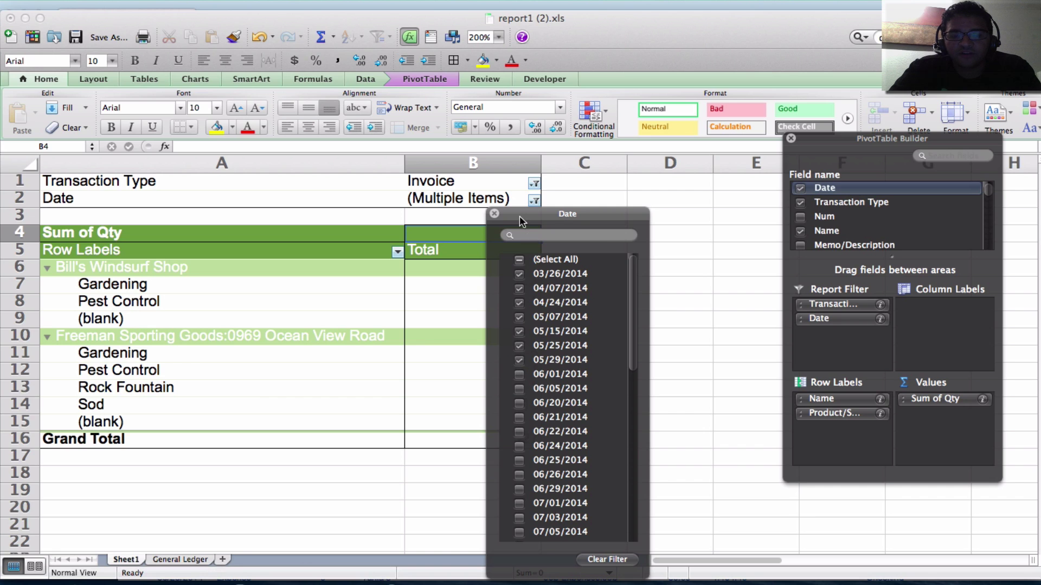
{"action": "left_click", "coordinate": [494, 214]}
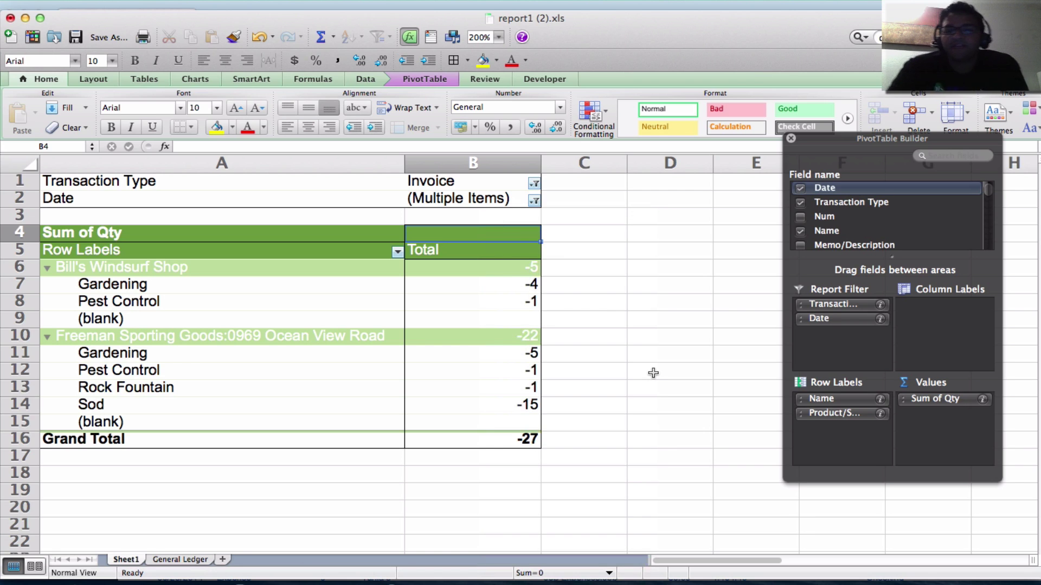
Add the A/R Paid field and move Count of A/R Paid from Values into Report Filter.
{"action": "scroll", "coordinate": [887, 226], "scroll_direction": "down", "scroll_amount": 2}
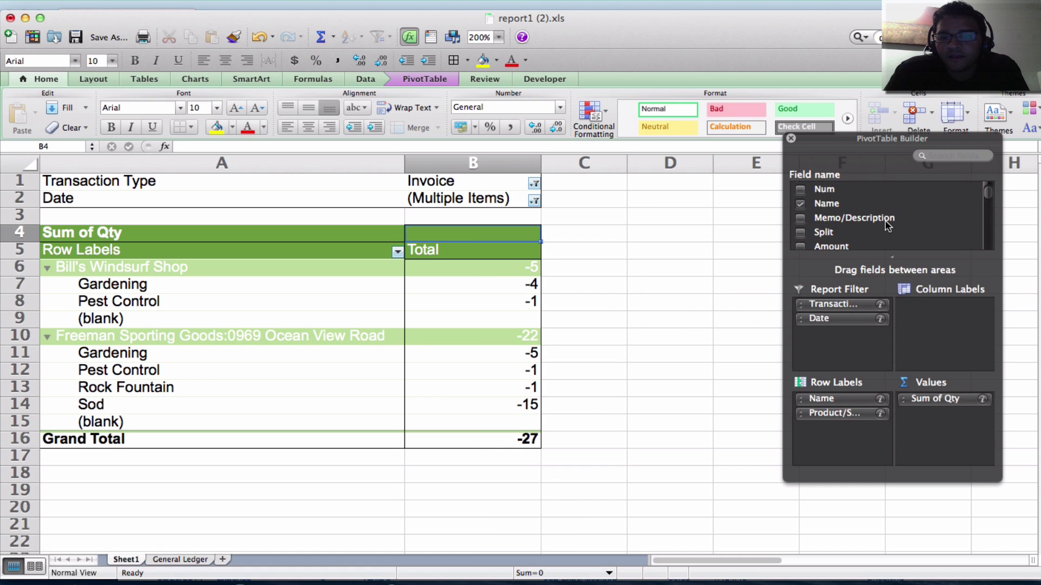
{"action": "scroll", "coordinate": [886, 226], "scroll_direction": "down", "scroll_amount": 4}
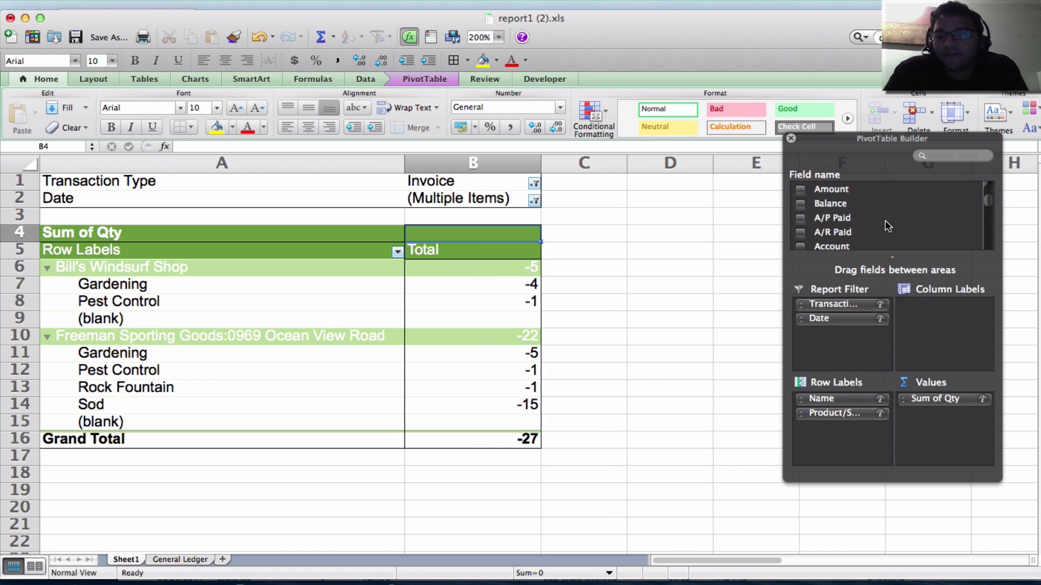
{"action": "scroll", "coordinate": [887, 226], "scroll_direction": "down", "scroll_amount": 1}
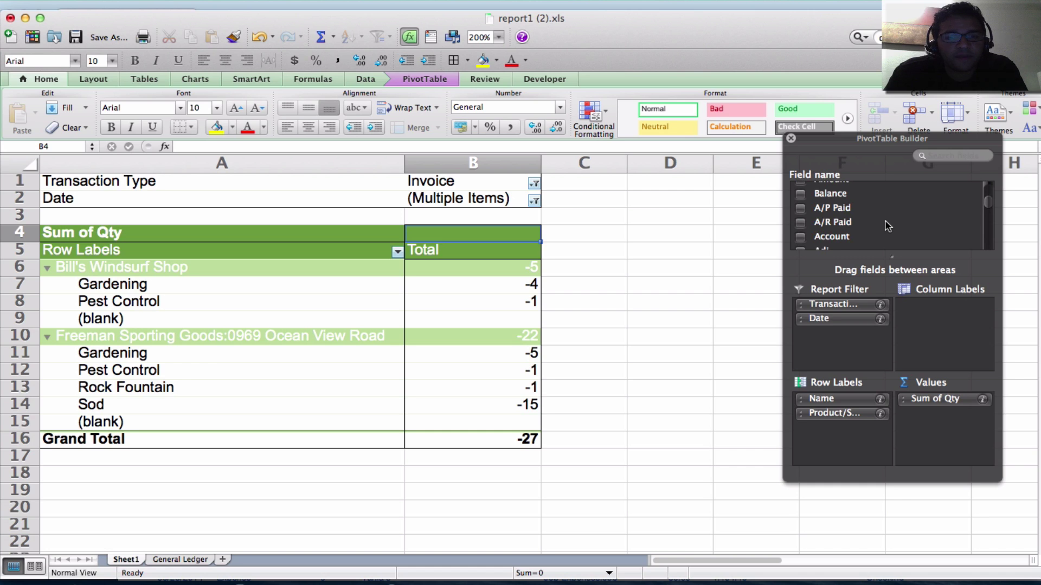
{"action": "left_click", "coordinate": [799, 223]}
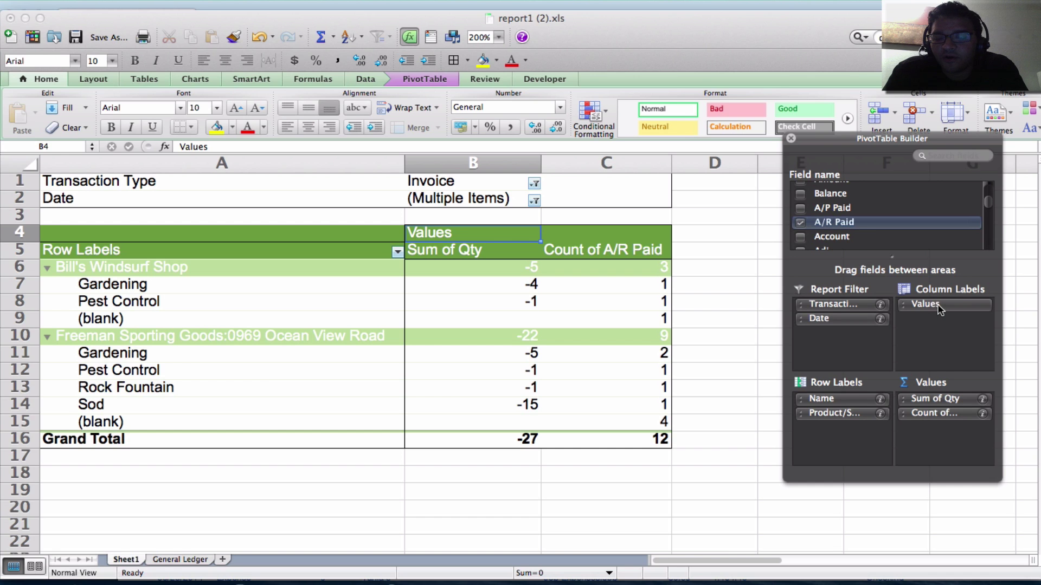
{"action": "left_click_drag", "start_coordinate": [939, 307], "coordinate": [852, 346]}
{"action": "left_click_drag", "start_coordinate": [939, 307], "coordinate": [841, 359]}
{"action": "left_click_drag", "start_coordinate": [926, 418], "coordinate": [829, 344]}
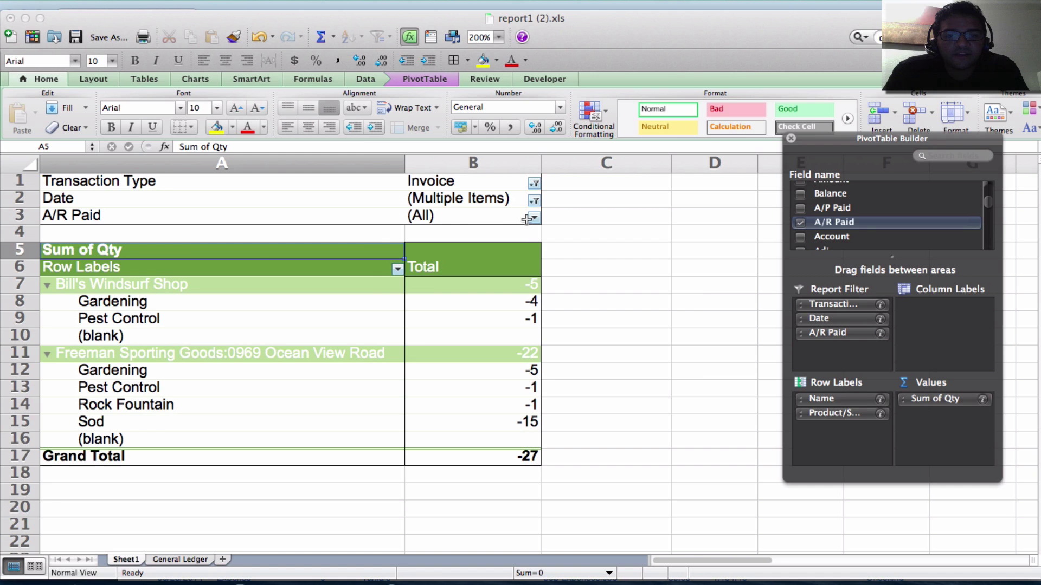
Set the A/R Paid report filter to show only Paid invoices.
{"action": "left_click", "coordinate": [534, 218]}
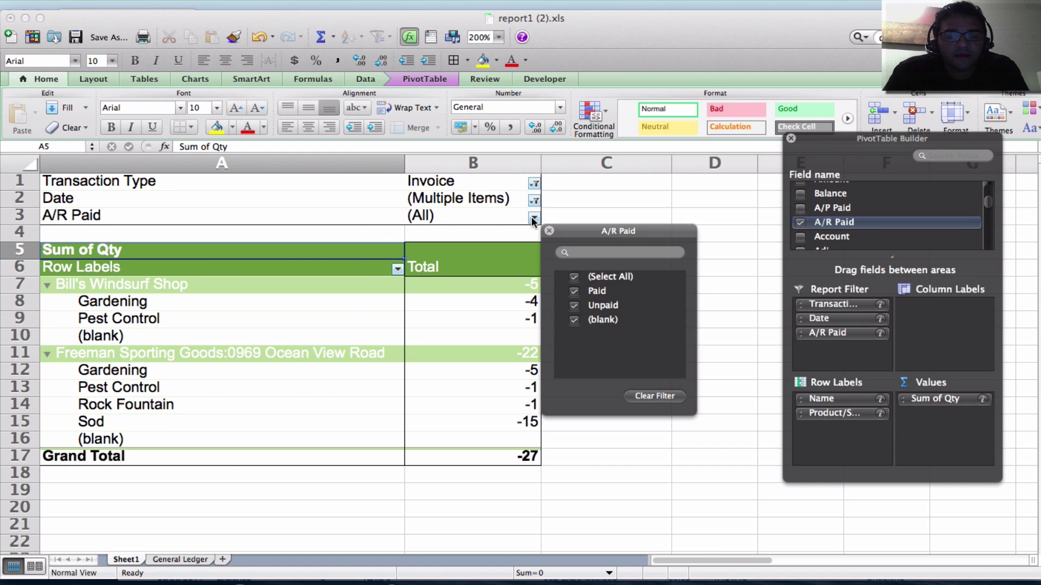
{"action": "left_click", "coordinate": [574, 277]}
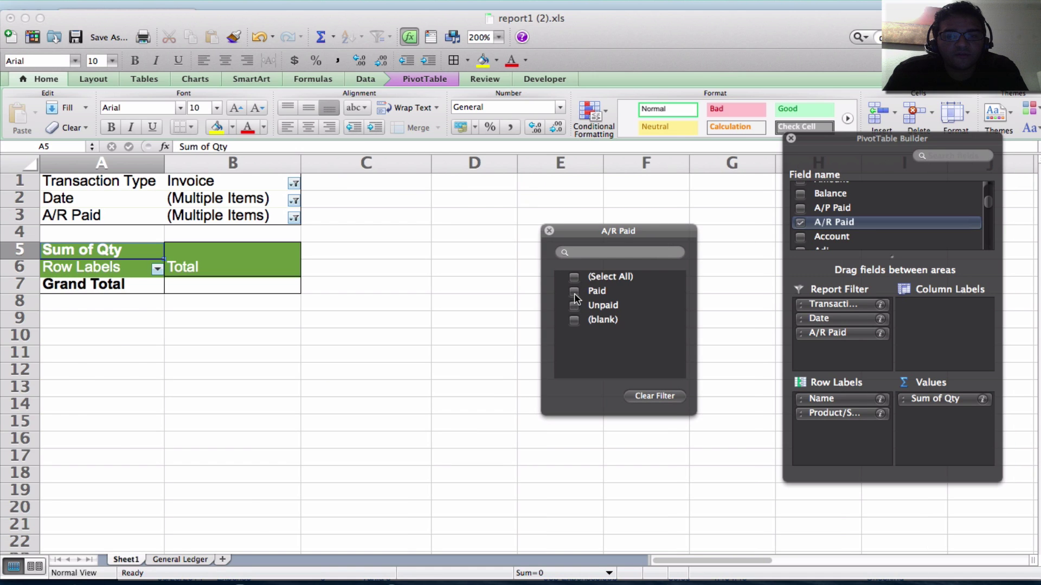
{"action": "left_click", "coordinate": [574, 291]}
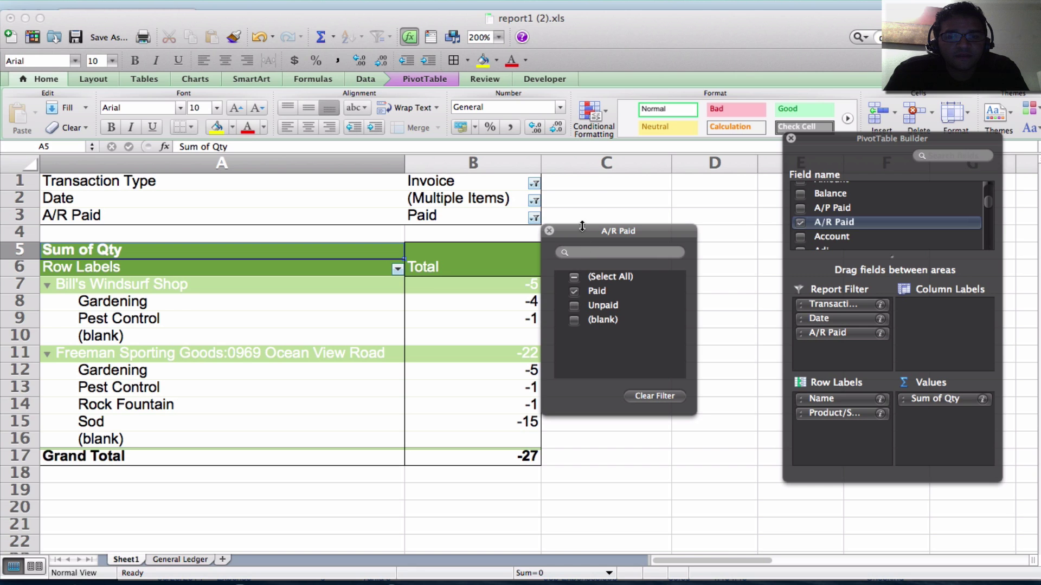
{"action": "left_click_drag", "start_coordinate": [582, 227], "coordinate": [623, 216]}
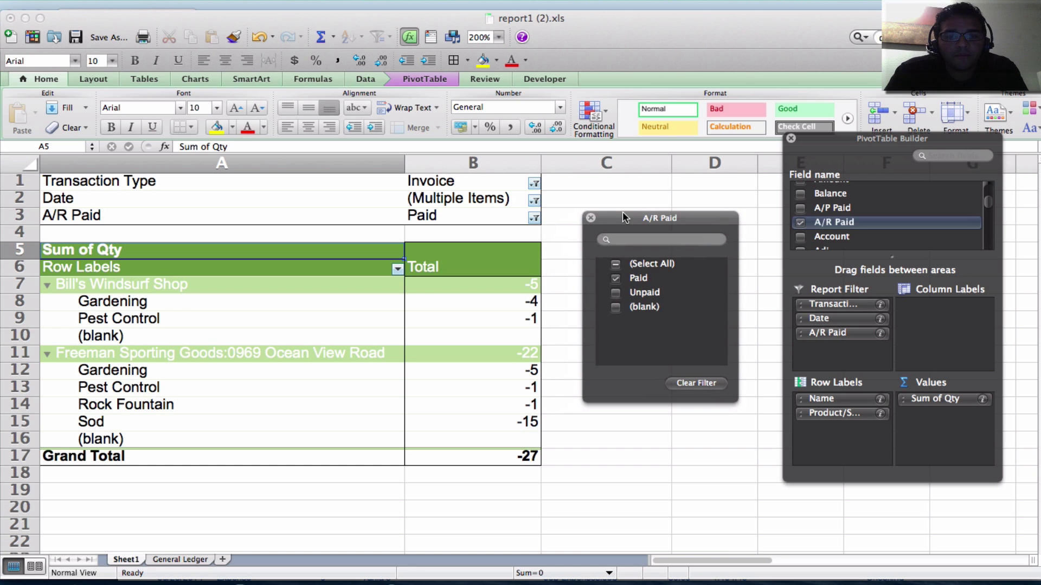
Review the Date filter choices without changing them, then close the popups.
{"action": "left_click", "coordinate": [534, 201]}
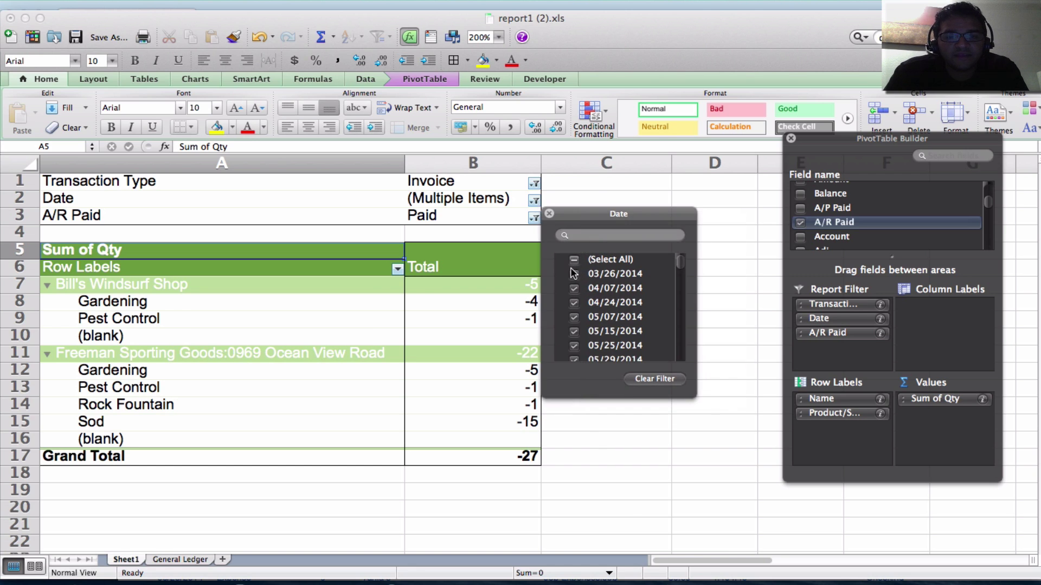
{"action": "left_click", "coordinate": [549, 213]}
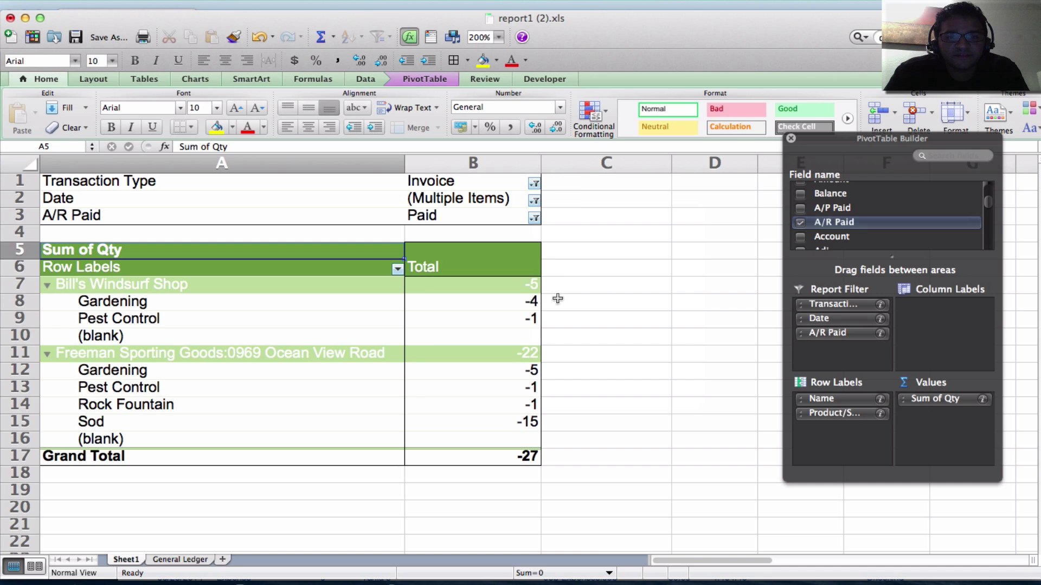
{"action": "left_click", "coordinate": [541, 301]}
{"action": "left_click", "coordinate": [531, 318]}
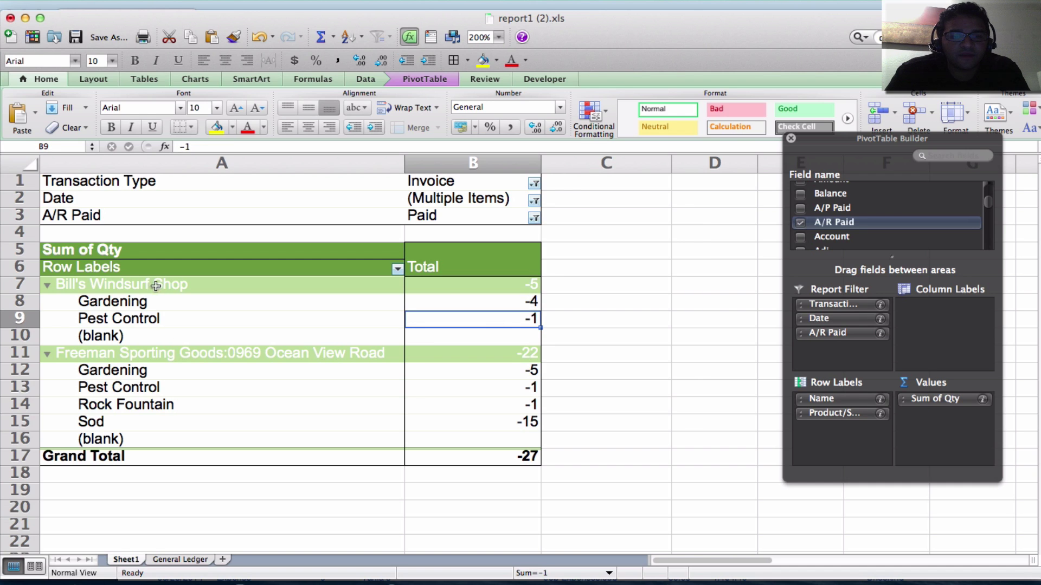
{"action": "left_click", "coordinate": [470, 214]}
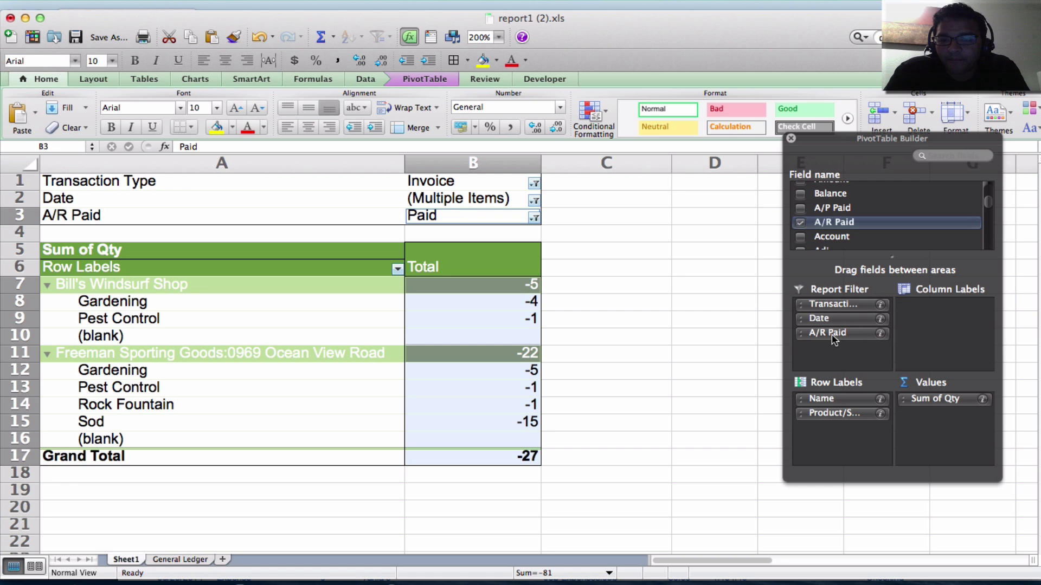
{"action": "left_click_drag", "start_coordinate": [830, 334], "coordinate": [888, 402]}
{"action": "left_click_drag", "start_coordinate": [867, 437], "coordinate": [849, 430]}
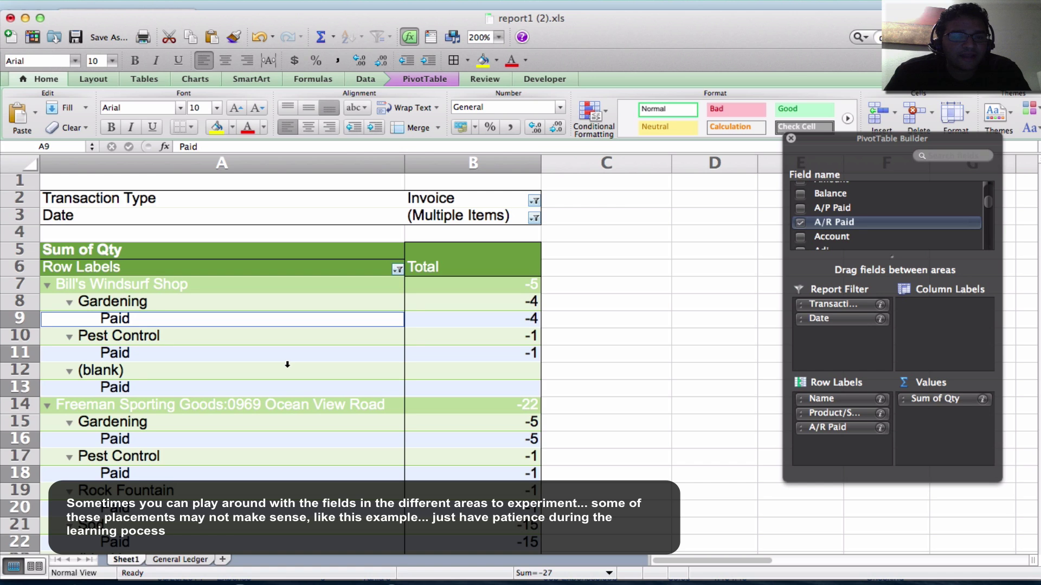
{"action": "scroll", "coordinate": [286, 362], "scroll_direction": "down", "scroll_amount": 3}
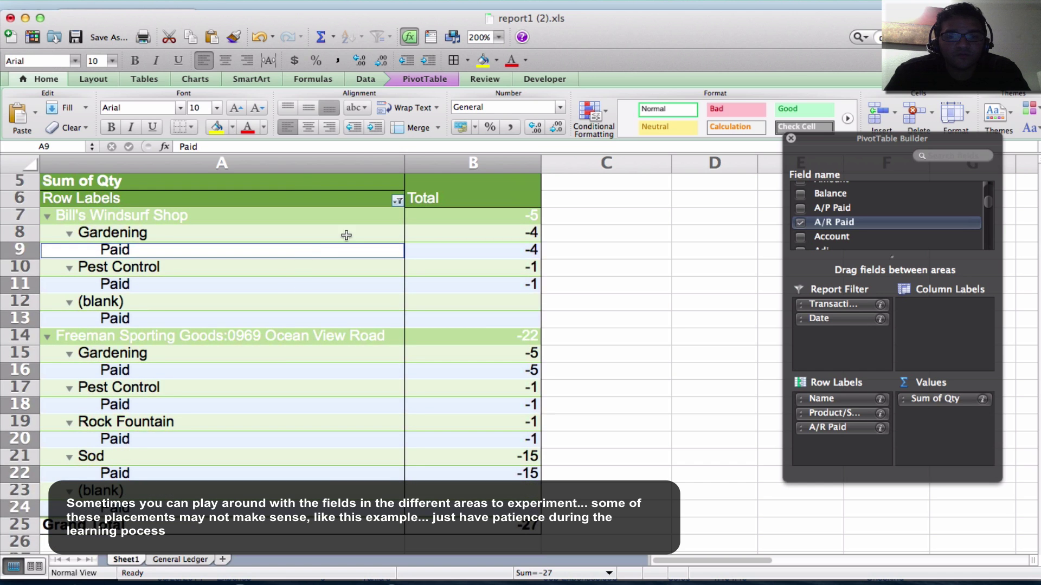
{"action": "scroll", "coordinate": [346, 236], "scroll_direction": "up", "scroll_amount": 3}
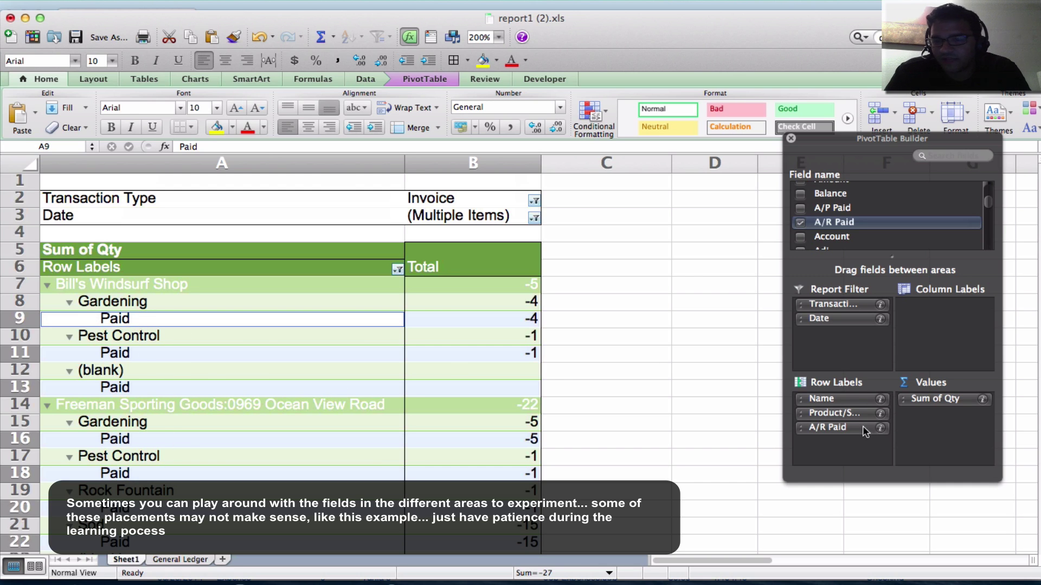
{"action": "left_click_drag", "start_coordinate": [855, 428], "coordinate": [854, 348]}
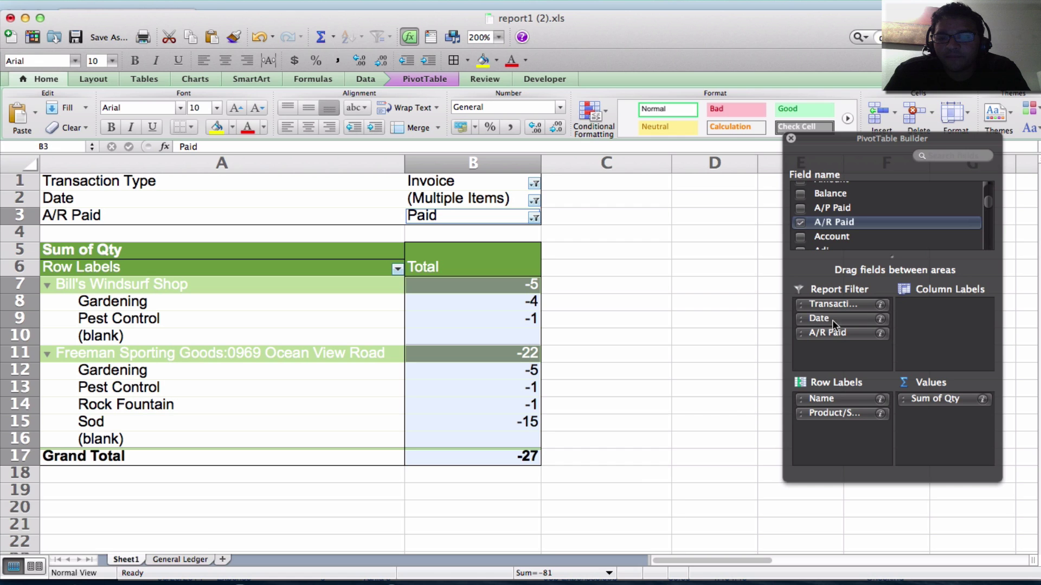
Move Date into Row Labels between Name and Product/Service, checking the 04/24/2014 Gardening rows.
{"action": "left_click_drag", "start_coordinate": [836, 323], "coordinate": [844, 410]}
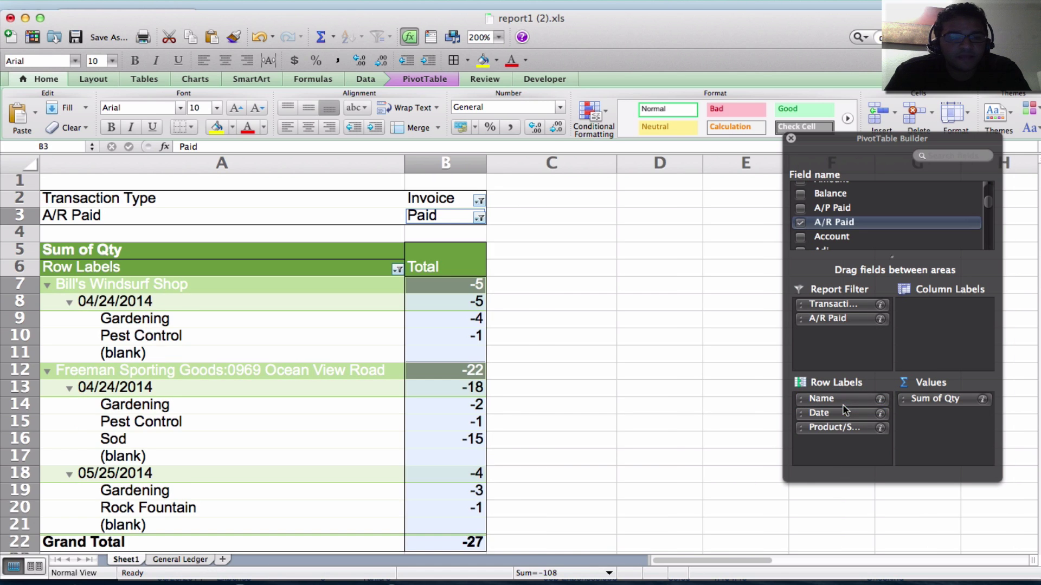
{"action": "left_click", "coordinate": [109, 284]}
{"action": "left_click", "coordinate": [122, 301]}
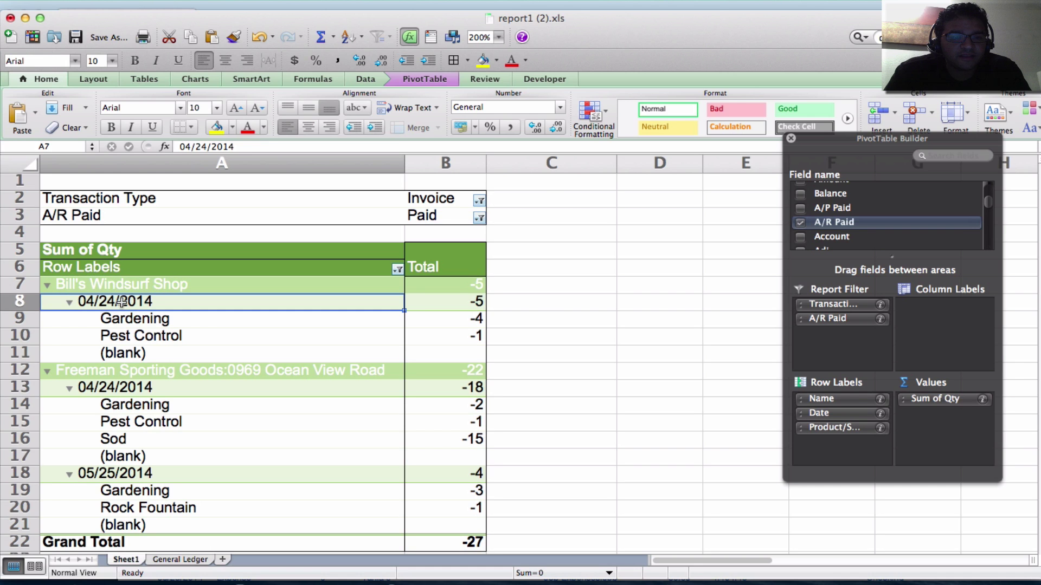
{"action": "left_click", "coordinate": [127, 318]}
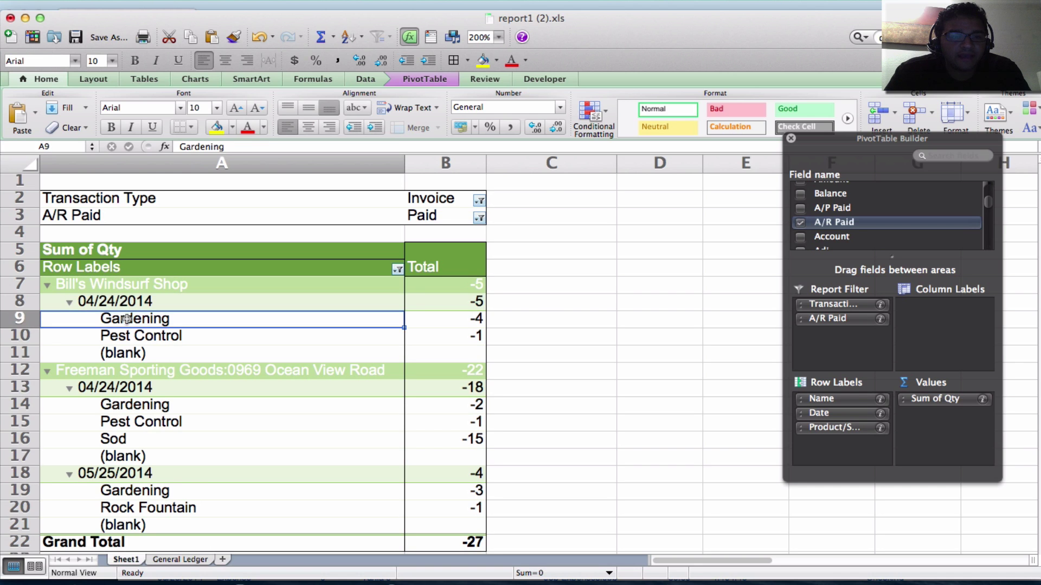
{"action": "scroll", "coordinate": [127, 319], "scroll_direction": "down", "scroll_amount": 6}
{"action": "scroll", "coordinate": [127, 319], "scroll_direction": "up", "scroll_amount": 4}
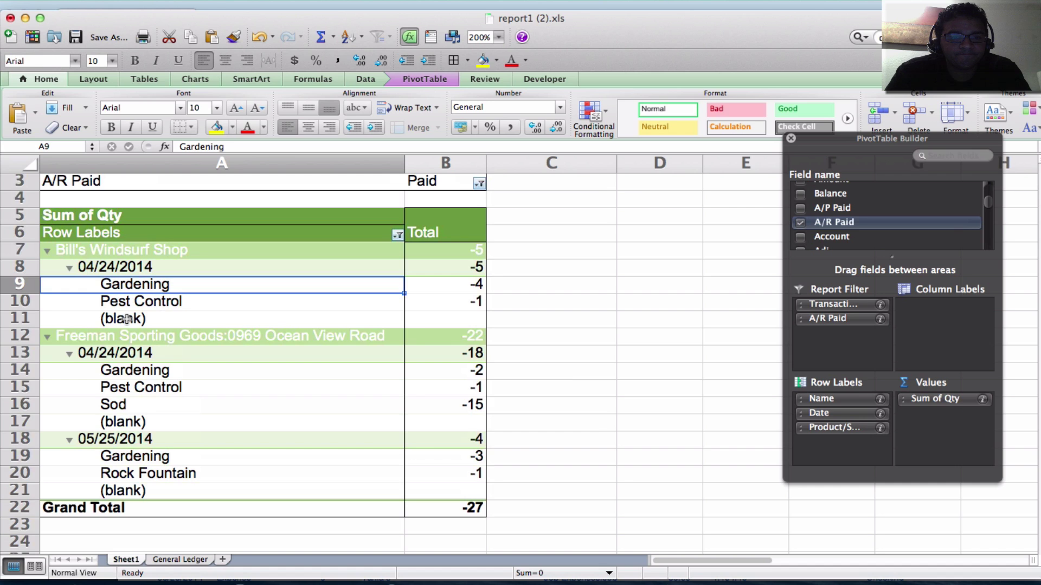